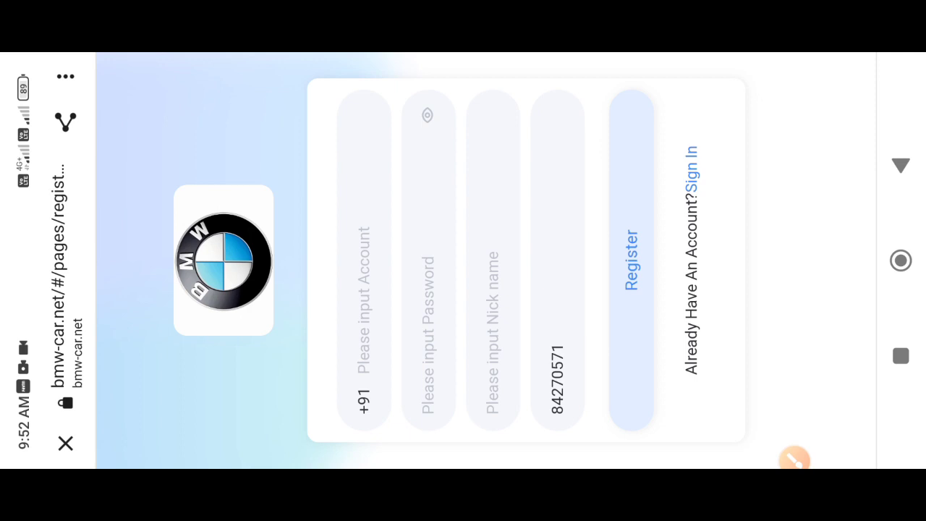
Circle the BMW logo on the registration page in red, then clear the drawing
left_click(795, 459)
left_click_drag(174, 372, 229, 377)
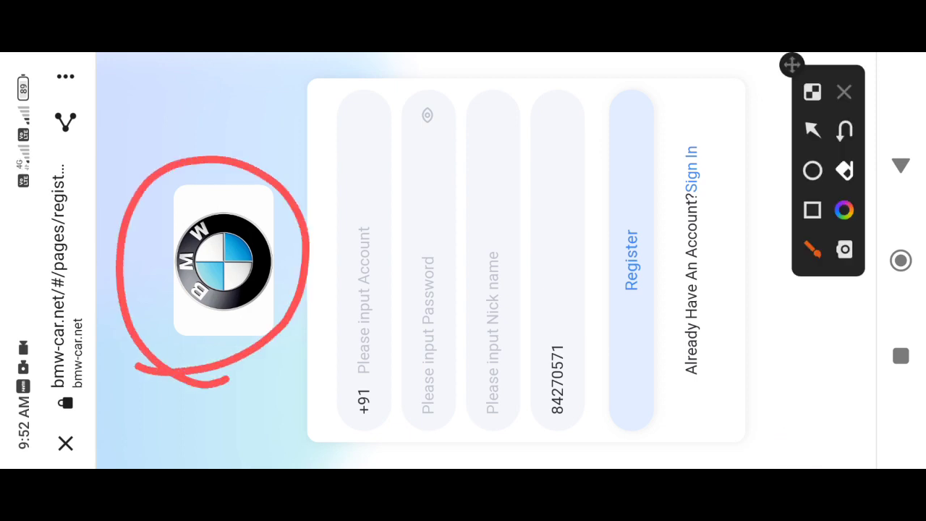
left_click(844, 92)
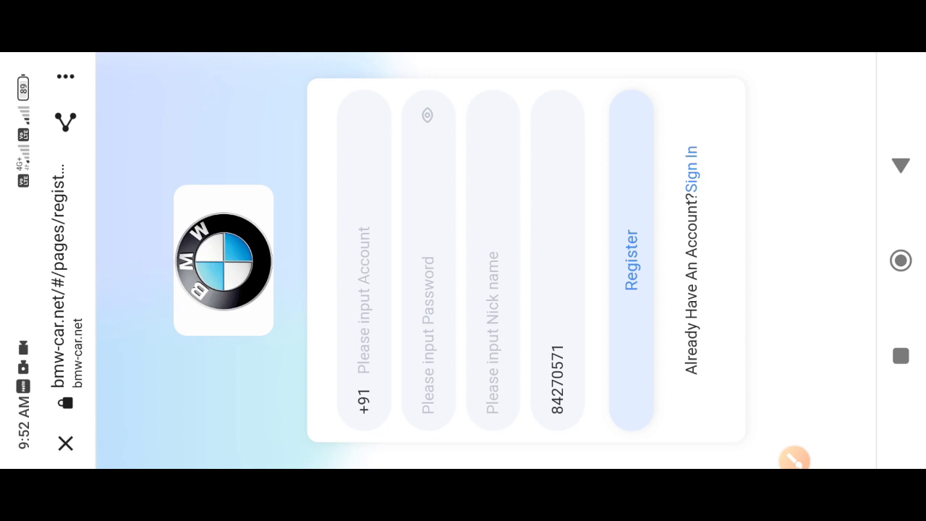
scroll(463, 260, "up", 1)
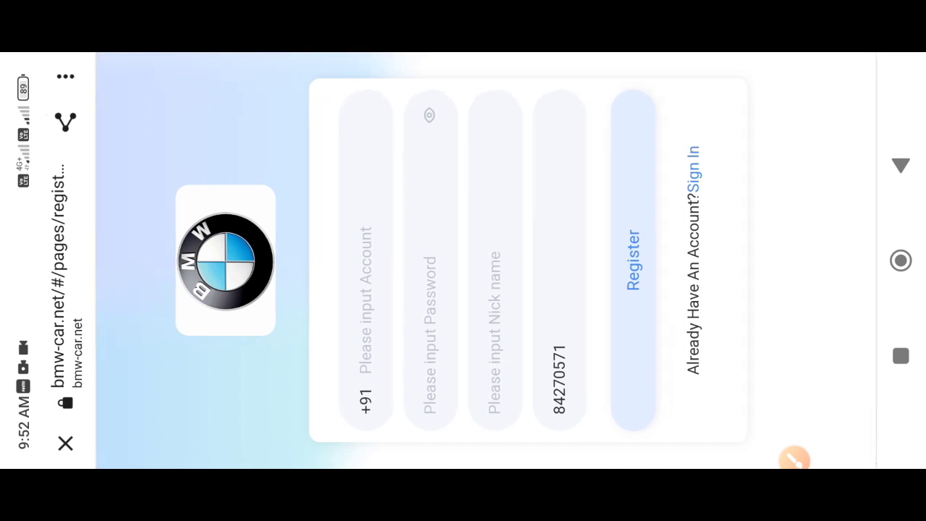
Switch to the Telegram channel from Recents and follow the post's Register Link
left_click(901, 355)
left_click(507, 258)
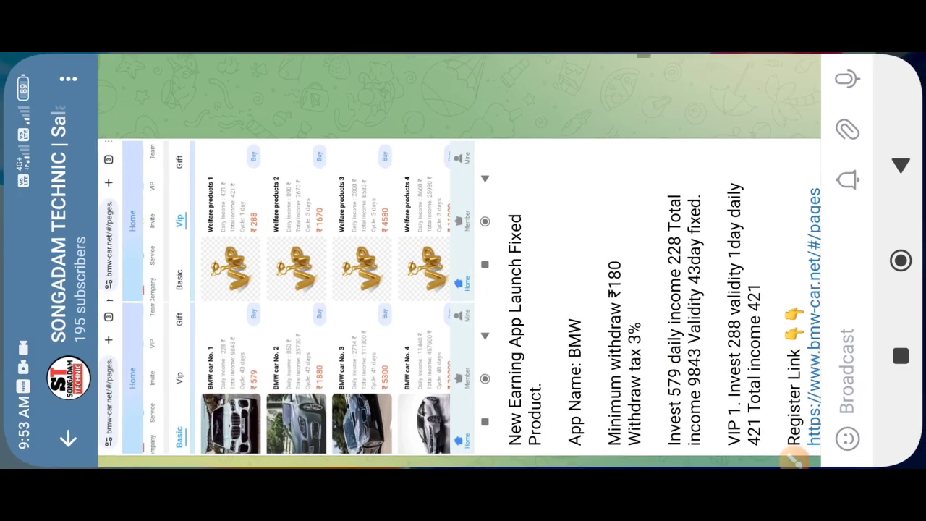
scroll(463, 297, "up", 2)
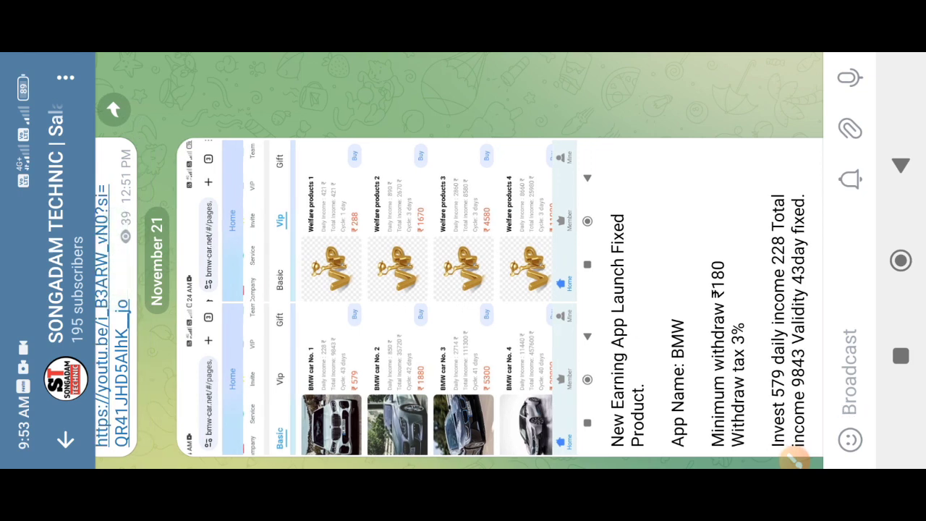
scroll(463, 297, "down", 2)
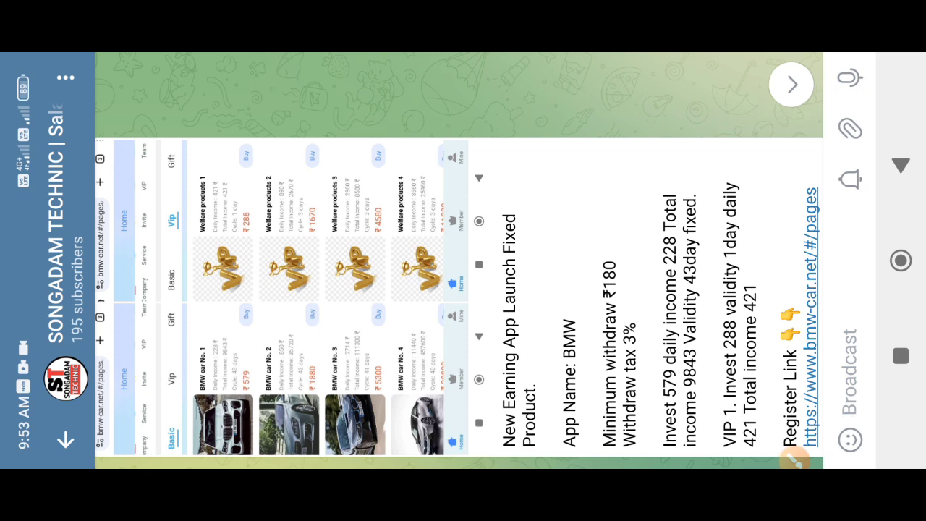
left_click(811, 318)
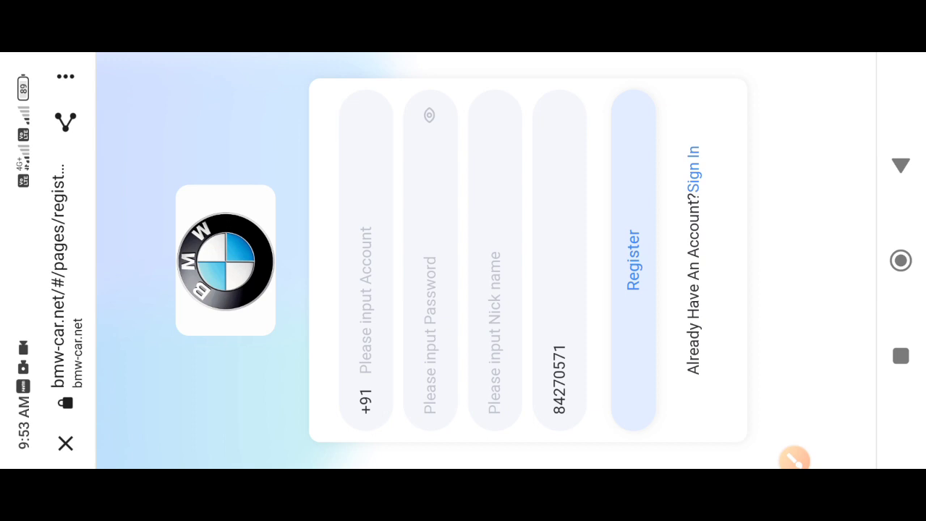
Mark the Account, Password and Nick name fields and Register in red, then clear
left_click(795, 459)
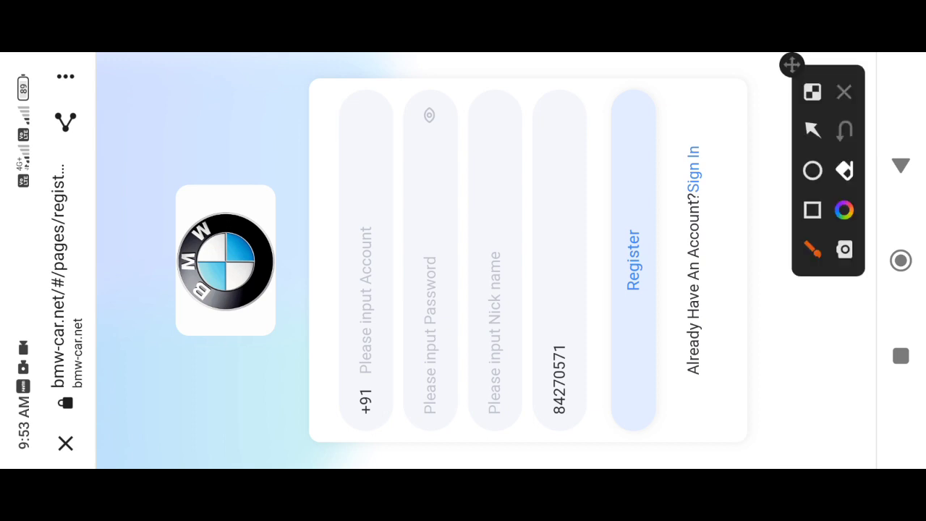
left_click_drag(347, 293, 287, 140)
left_click_drag(414, 311, 379, 194)
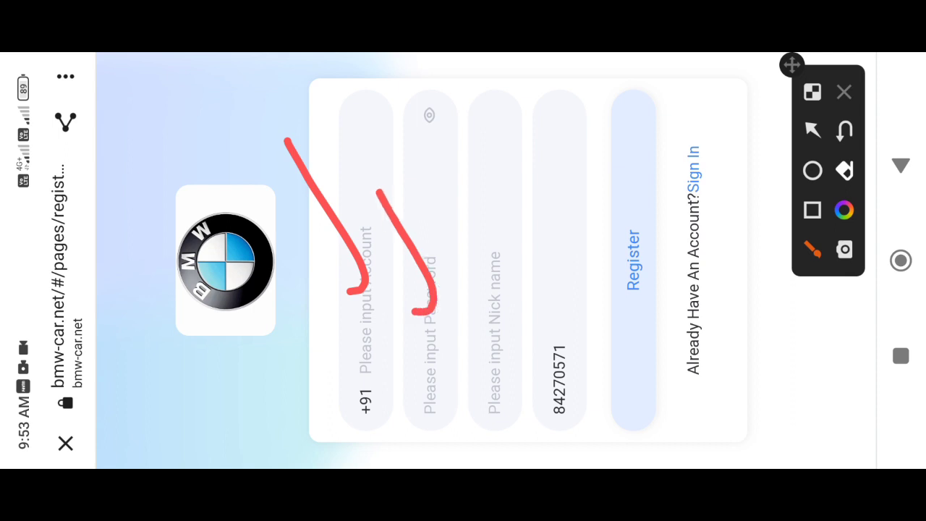
mouse_move(480, 326)
left_mouse_down()
mouse_move(507, 310)
mouse_move(464, 196)
left_mouse_up()
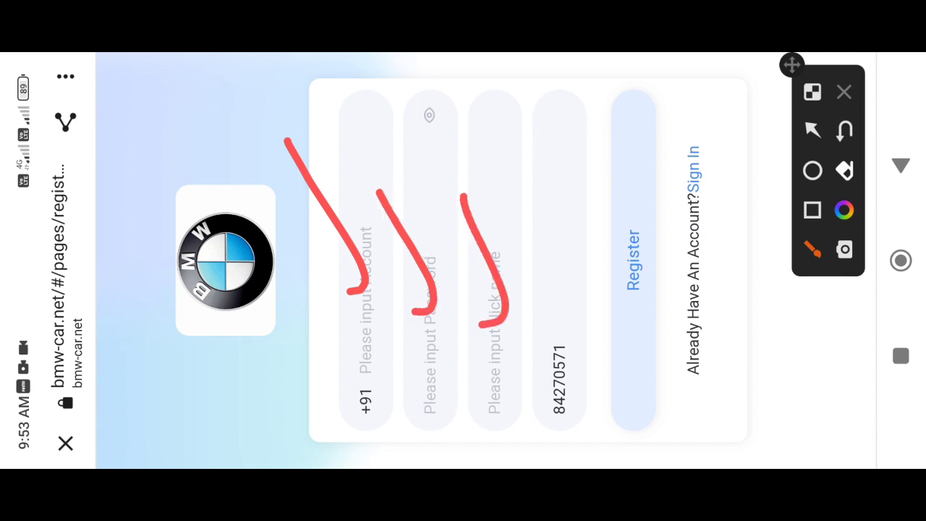
mouse_move(593, 308)
left_mouse_down()
mouse_move(629, 337)
mouse_move(623, 329)
left_mouse_up()
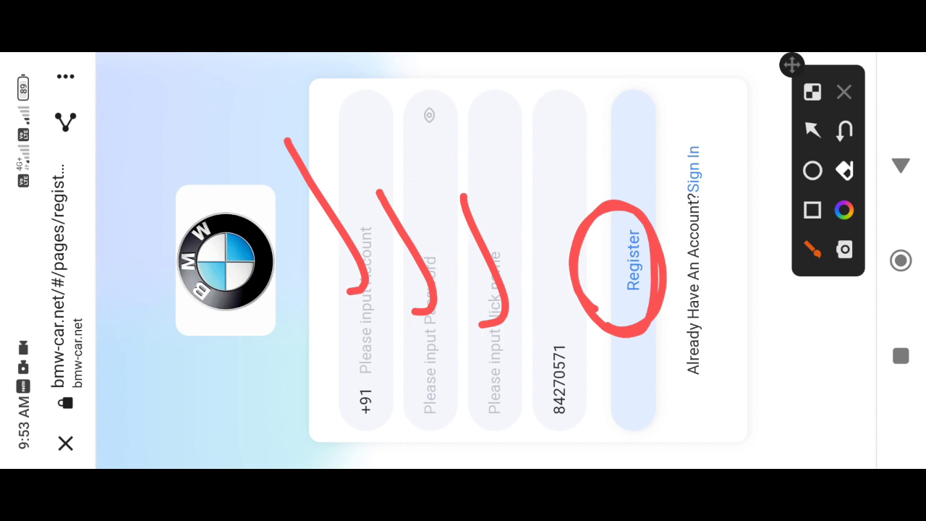
left_click(844, 92)
Box the Sign In link with a red rectangle
left_click(794, 447)
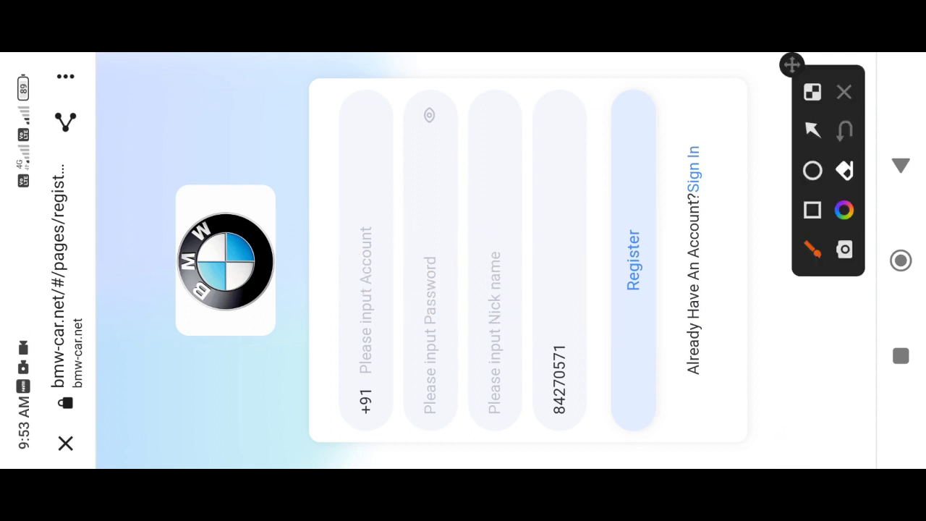
left_click(812, 209)
left_click_drag(680, 218, 722, 122)
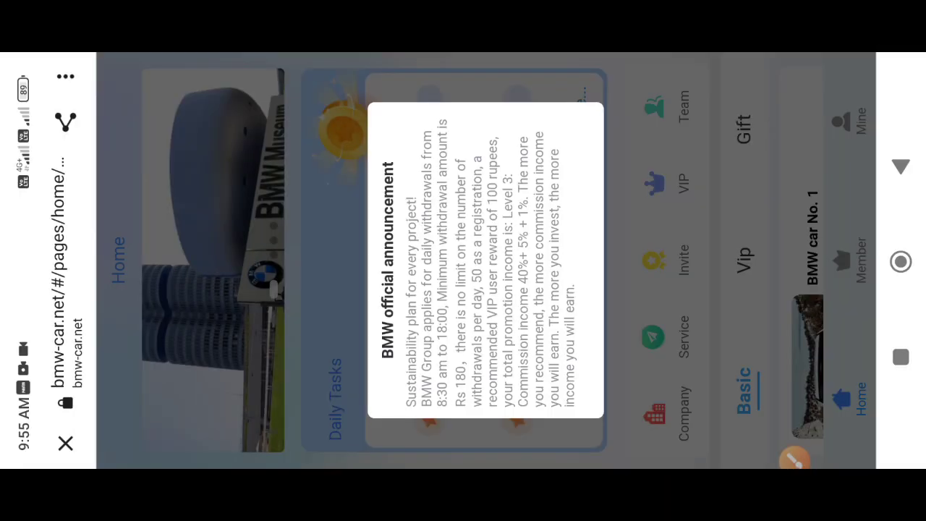
Box the announcement and add arrows at the withdrawal hours and Rs 180 minimum
left_click(794, 459)
left_click(813, 210)
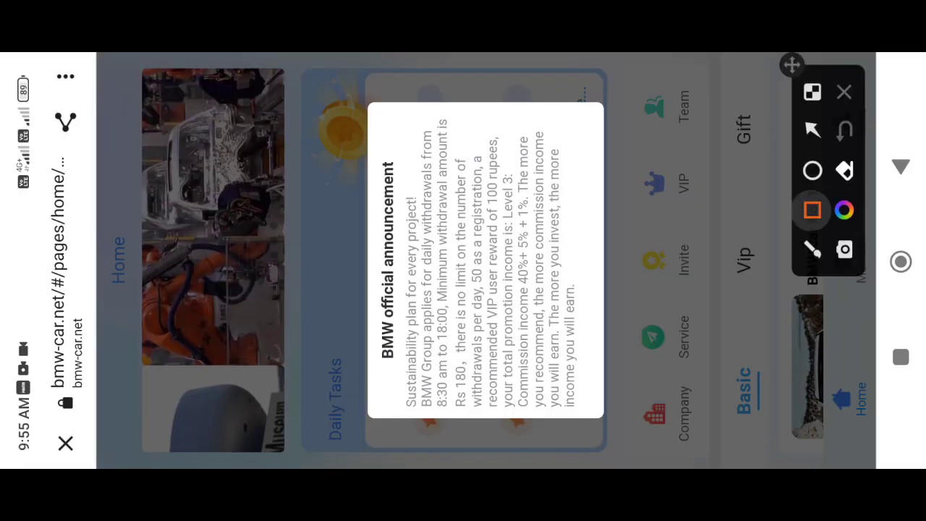
mouse_move(339, 446)
left_mouse_down()
mouse_move(542, 87)
mouse_move(661, 75)
left_mouse_up()
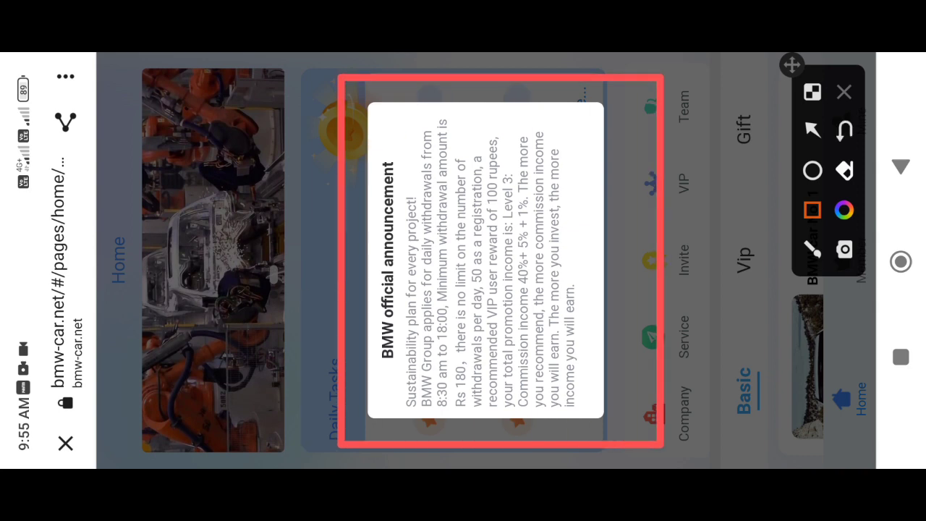
left_click(812, 129)
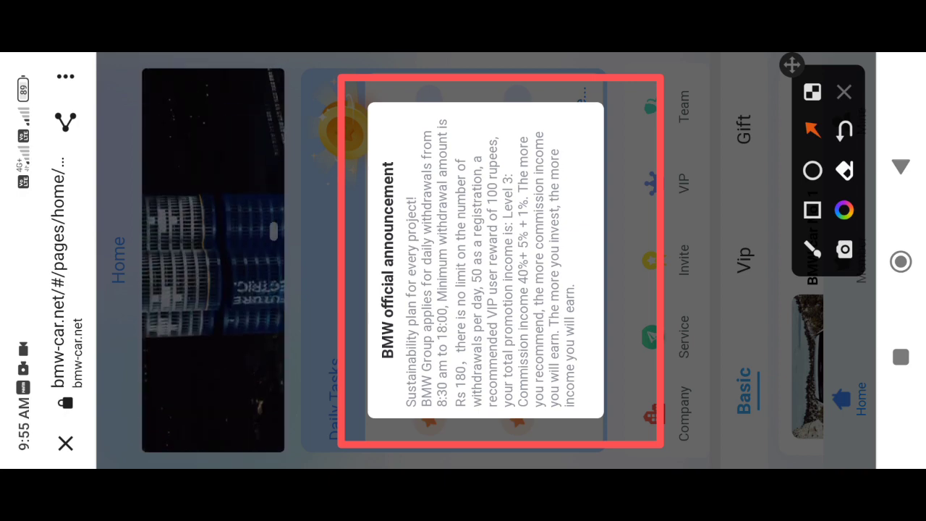
left_click_drag(344, 358, 433, 319)
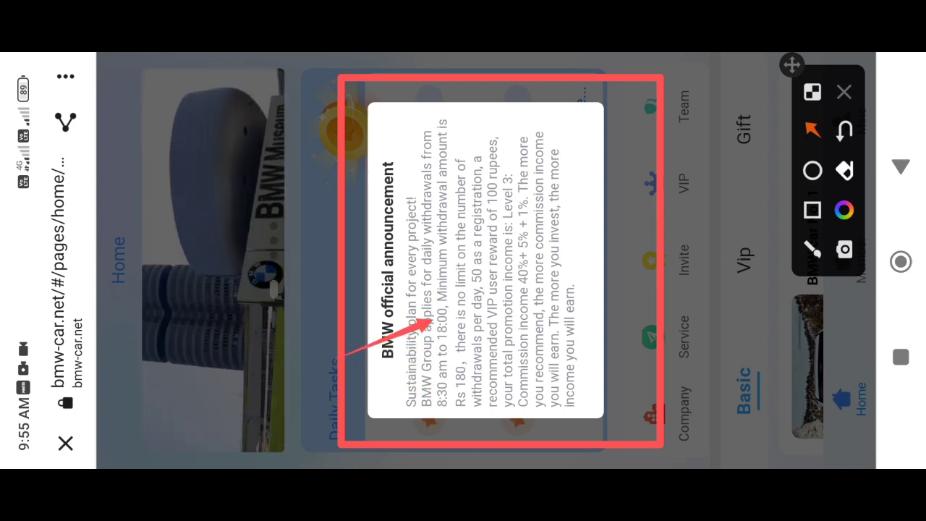
left_click_drag(576, 429, 480, 390)
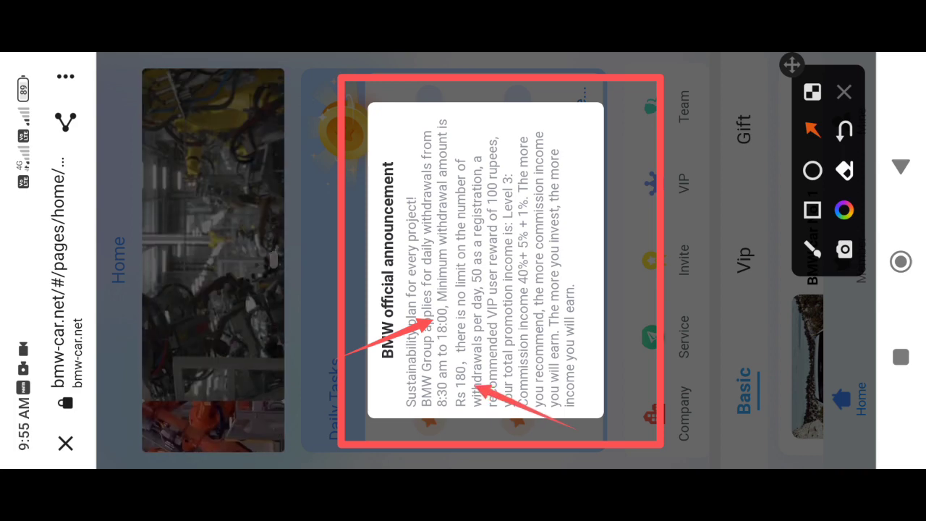
left_click_drag(480, 390, 472, 379)
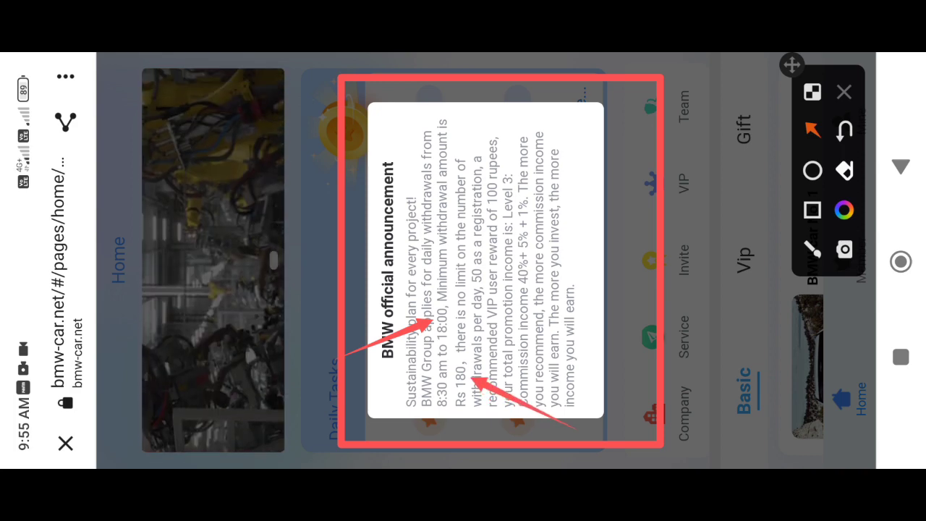
Box the commission income text, then clear all announcement markings
left_click(813, 210)
mouse_move(487, 352)
left_mouse_down()
mouse_move(558, 109)
mouse_move(607, 91)
left_mouse_up()
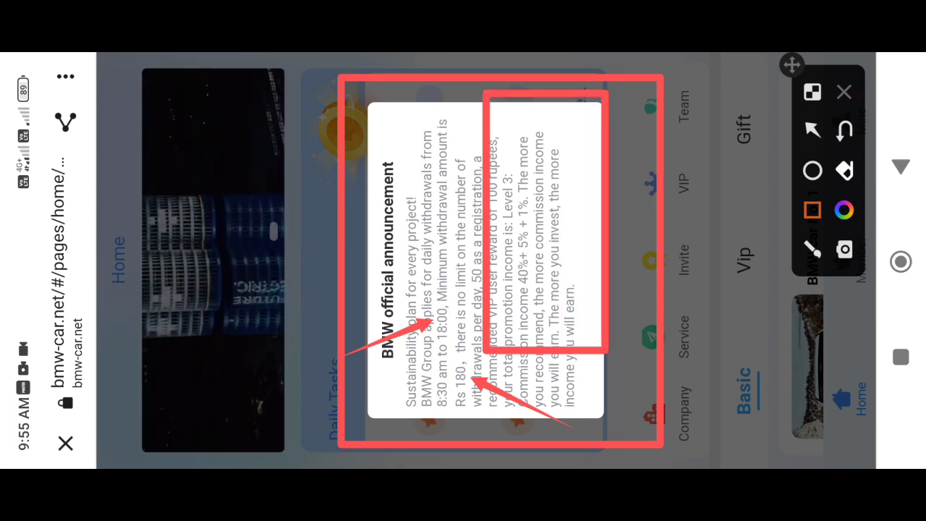
left_click(844, 92)
Close the announcement and box the Company, Service, Invite, VIP and Team shortcuts
left_click(217, 260)
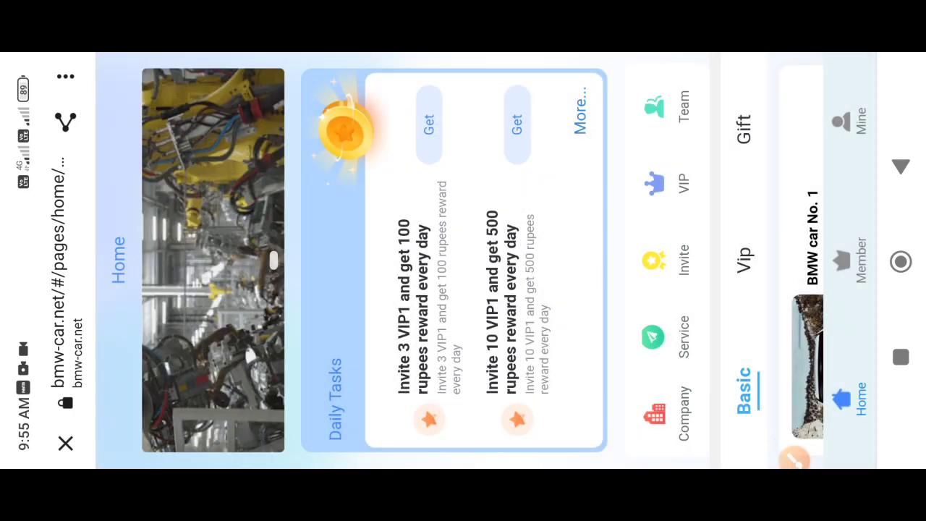
left_click(794, 442)
left_click(813, 210)
left_click_drag(615, 460, 744, 65)
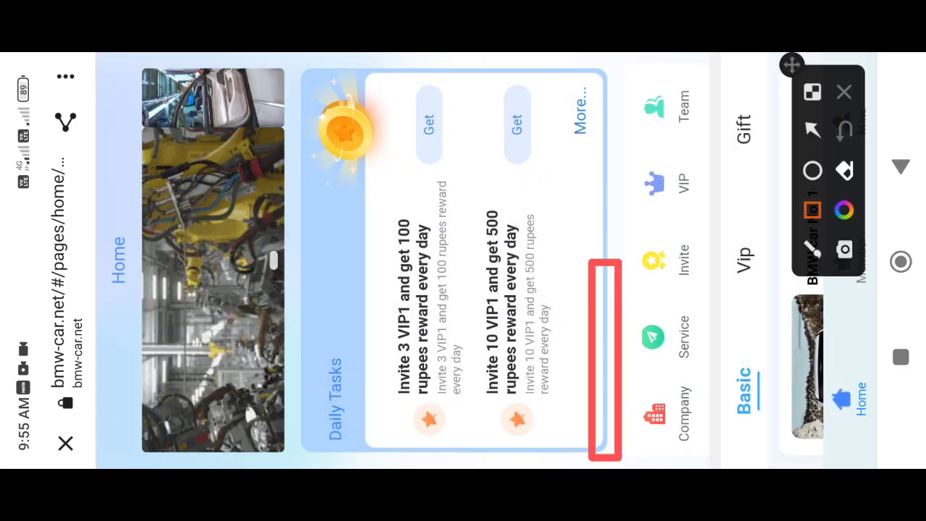
mouse_move(623, 446)
left_mouse_down()
mouse_move(628, 423)
mouse_move(711, 382)
left_mouse_up()
left_click_drag(627, 377, 710, 302)
mouse_move(631, 296)
left_mouse_down()
mouse_move(668, 239)
mouse_move(706, 221)
left_mouse_up()
mouse_move(637, 226)
left_mouse_down()
mouse_move(646, 176)
mouse_move(718, 138)
left_mouse_up()
left_click_drag(641, 138, 712, 69)
left_click(844, 92)
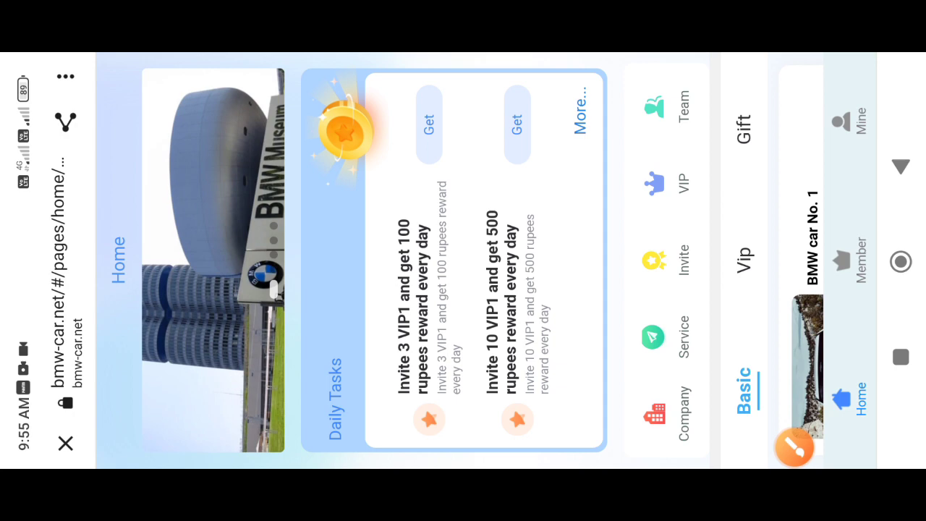
Box the Basic, Vip and Gift categories and Home and Member tabs, then open Member
left_click(794, 448)
left_click(812, 210)
mouse_move(710, 447)
left_mouse_down()
mouse_move(723, 374)
mouse_move(780, 330)
left_mouse_up()
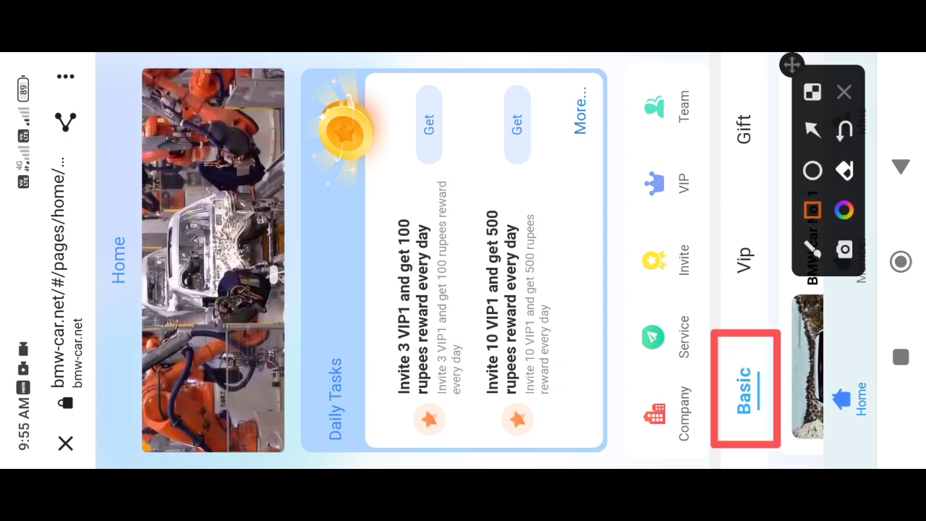
left_click_drag(712, 295, 785, 199)
left_click_drag(715, 163, 778, 71)
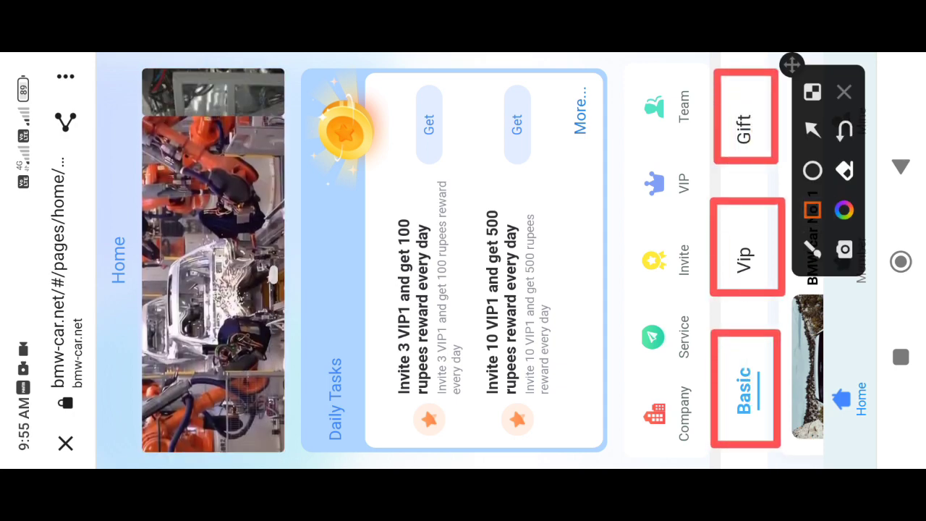
mouse_move(832, 449)
left_mouse_down()
mouse_move(841, 377)
mouse_move(876, 337)
left_mouse_up()
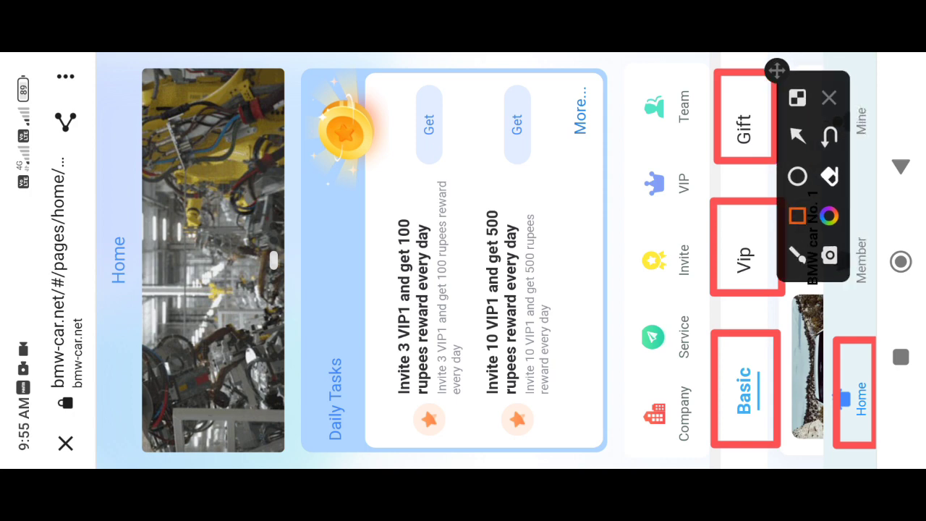
left_click_drag(792, 65, 504, 113)
mouse_move(818, 307)
left_mouse_down()
mouse_move(876, 206)
mouse_move(871, 197)
left_mouse_up()
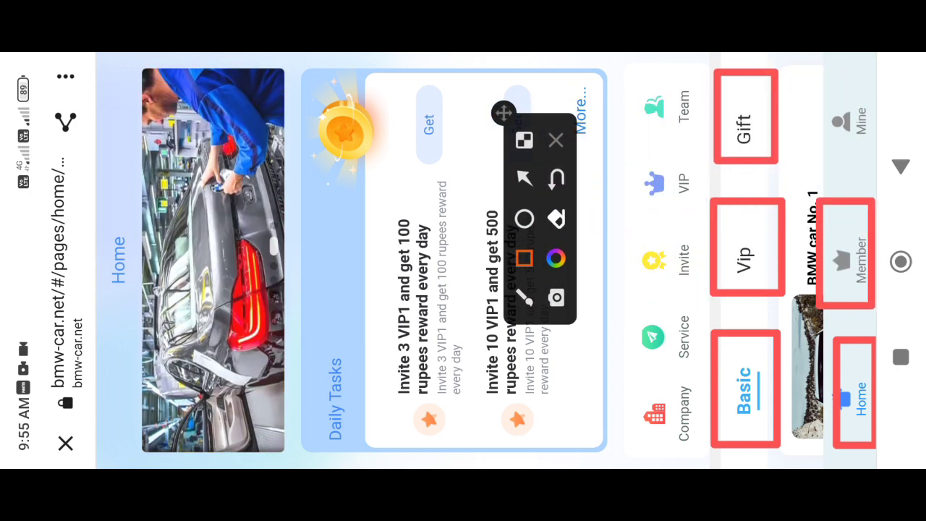
left_click(556, 139)
left_click(841, 261)
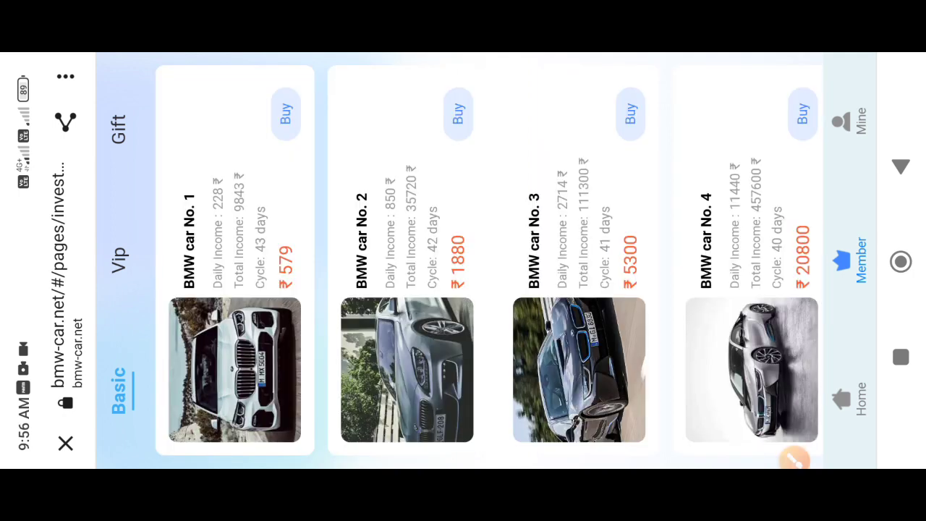
left_click(795, 447)
left_click(812, 210)
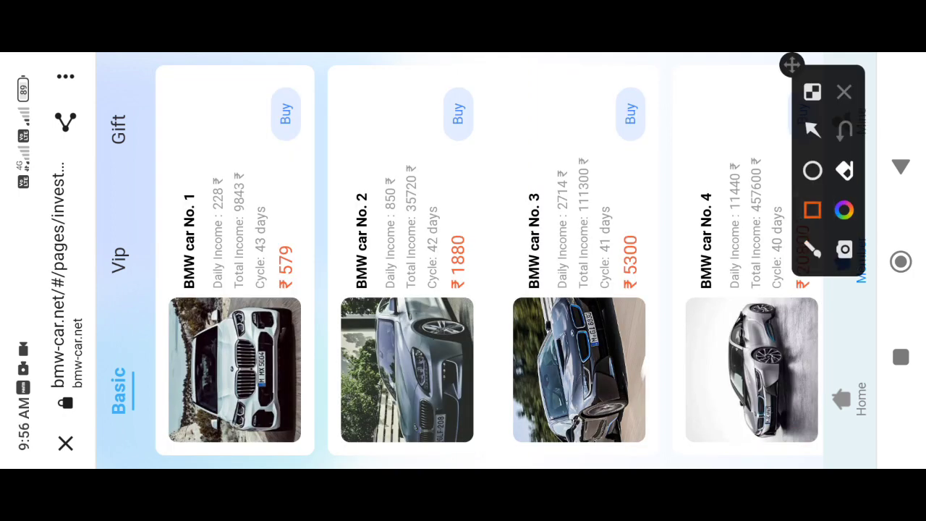
left_click_drag(97, 334, 151, 440)
mouse_move(96, 301)
left_mouse_down()
mouse_move(124, 221)
mouse_move(145, 204)
mouse_move(110, 124)
mouse_move(143, 72)
left_mouse_up()
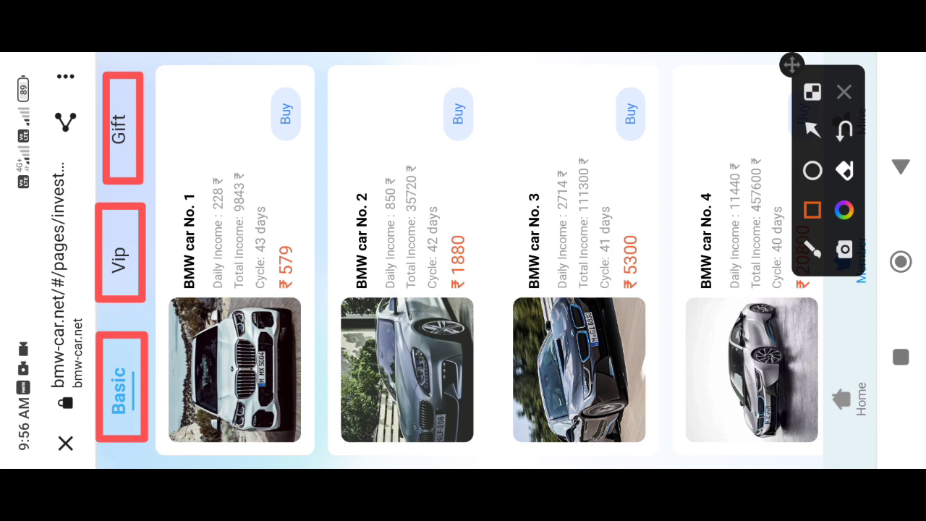
left_click(844, 92)
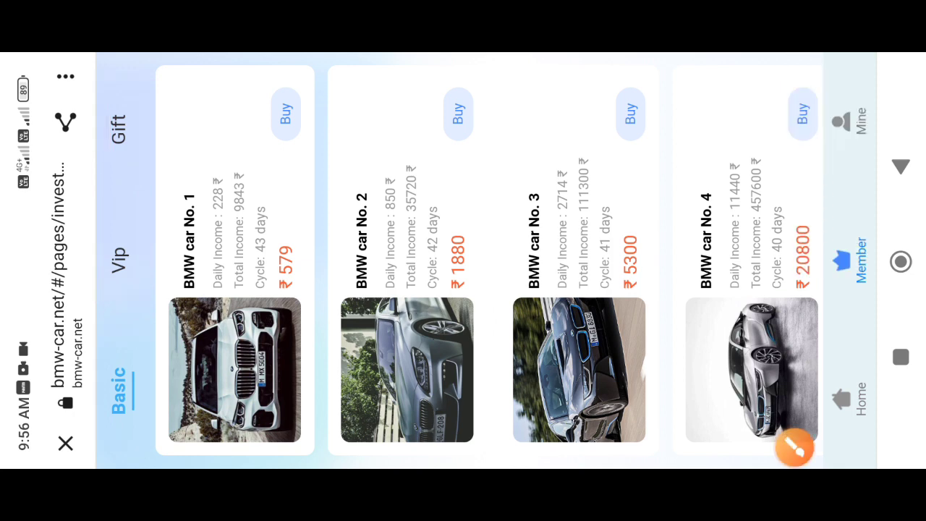
left_click(795, 447)
left_click(812, 210)
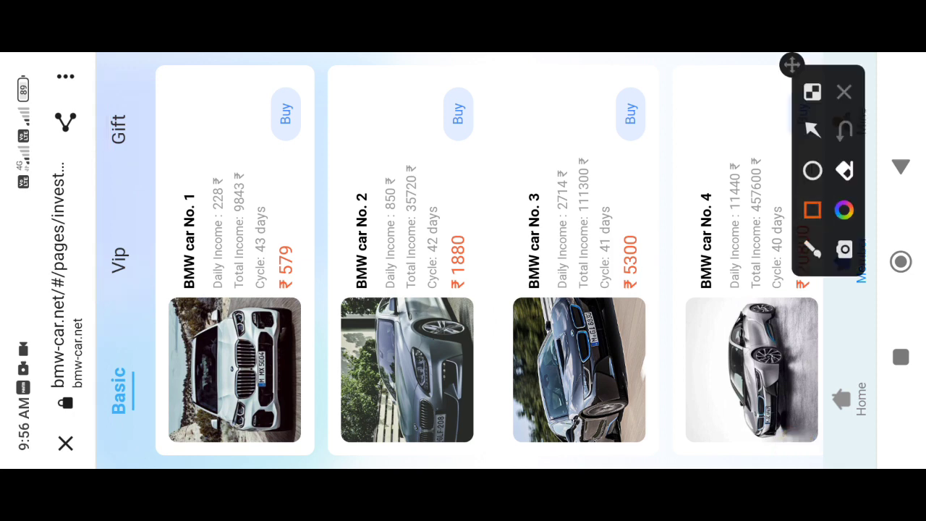
mouse_move(161, 438)
left_mouse_down()
mouse_move(758, 70)
mouse_move(813, 65)
left_mouse_up()
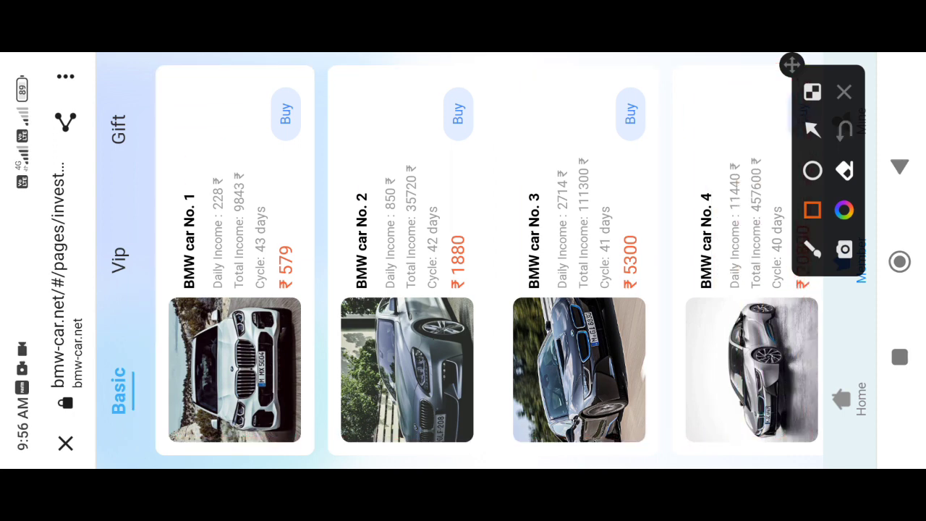
left_click_drag(149, 428, 345, 64)
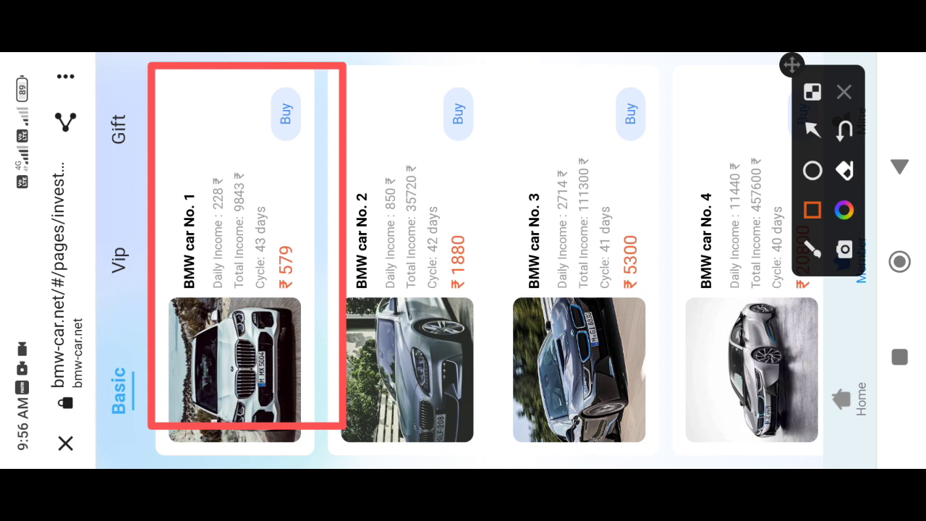
left_click(812, 129)
left_click_drag(402, 372, 298, 269)
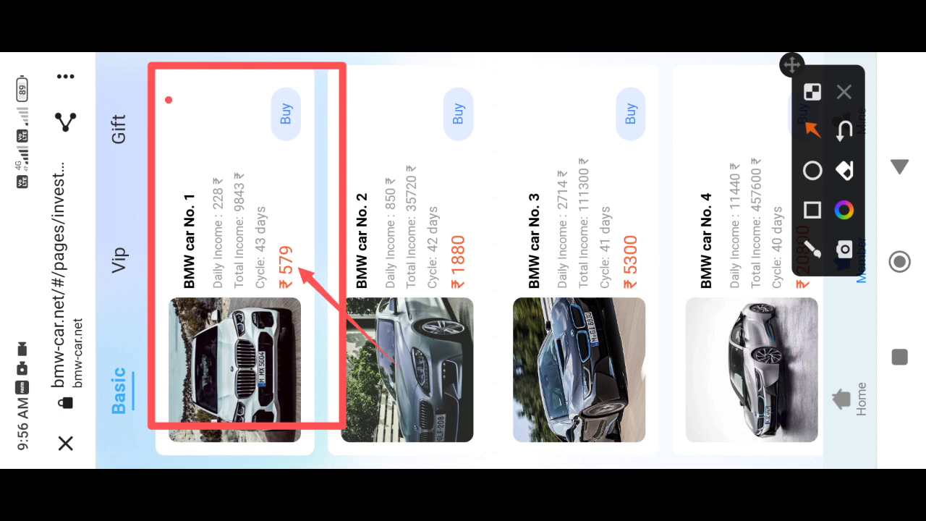
left_click_drag(171, 102, 212, 180)
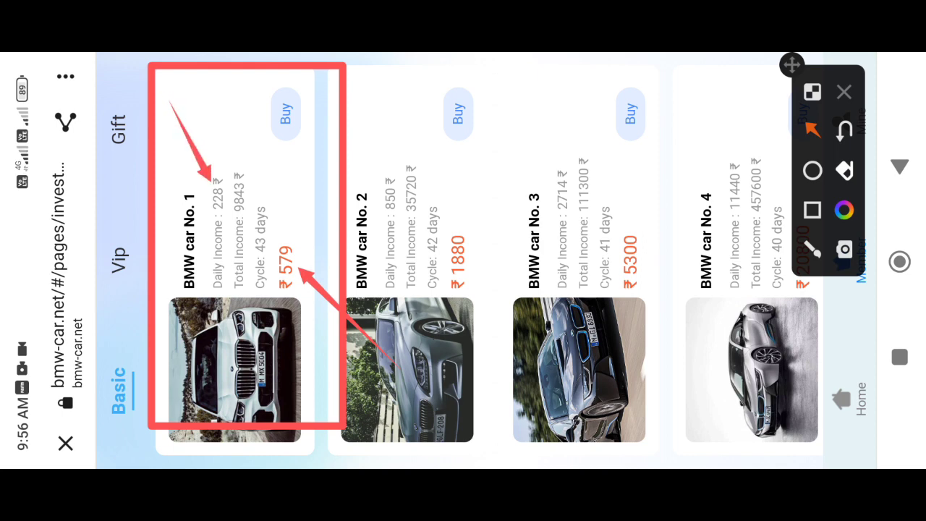
left_click_drag(323, 200, 270, 239)
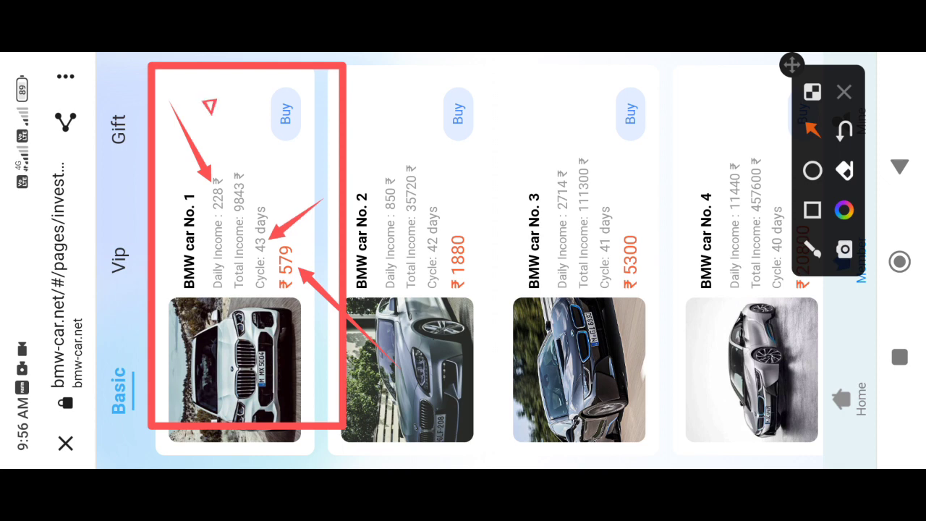
left_click_drag(212, 112, 238, 175)
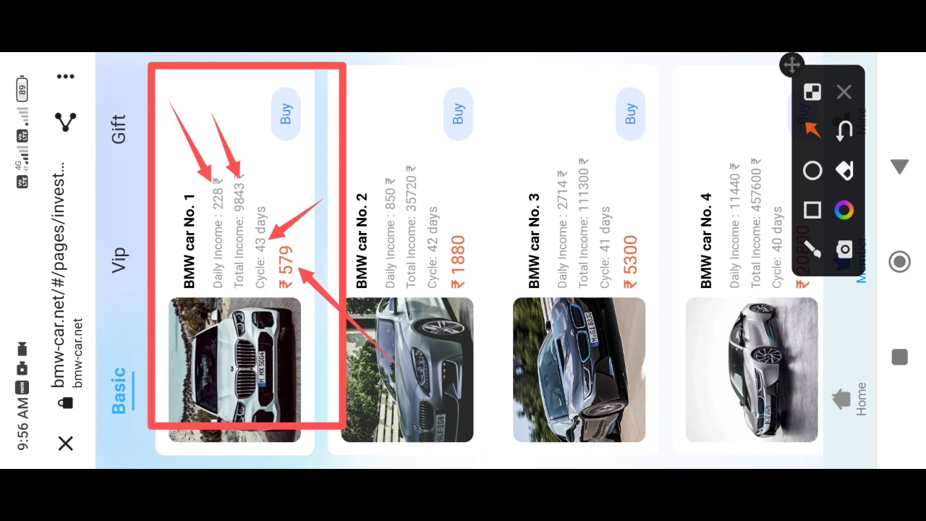
left_click(844, 92)
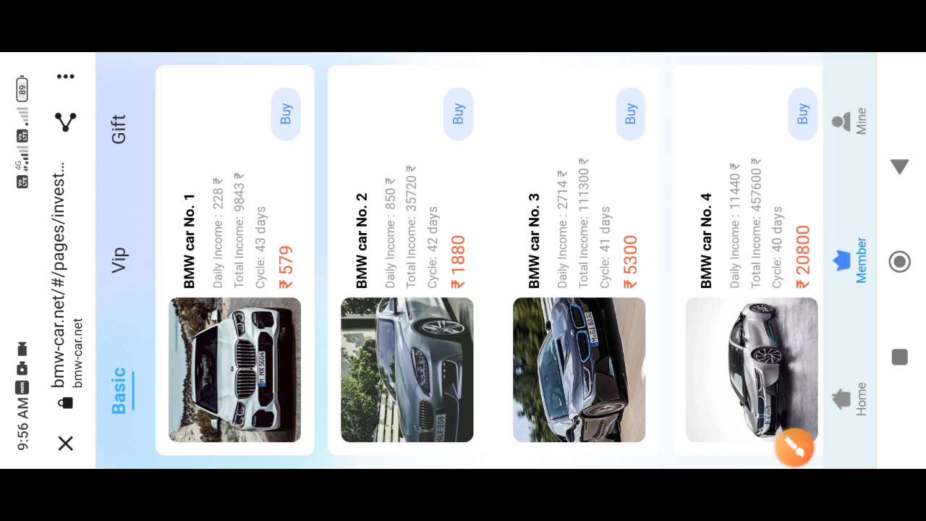
left_click(794, 446)
left_click(812, 170)
left_click(813, 129)
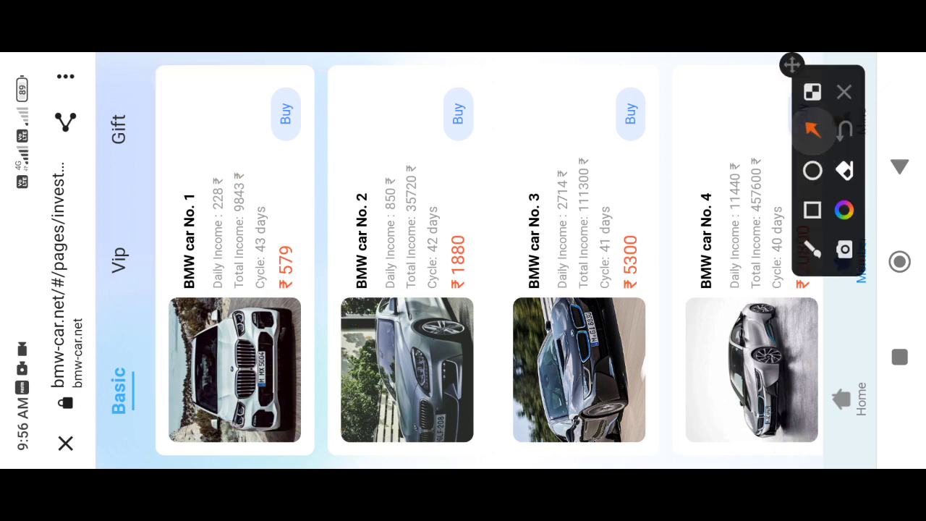
mouse_move(469, 376)
left_mouse_down()
mouse_move(341, 310)
mouse_move(295, 268)
left_mouse_up()
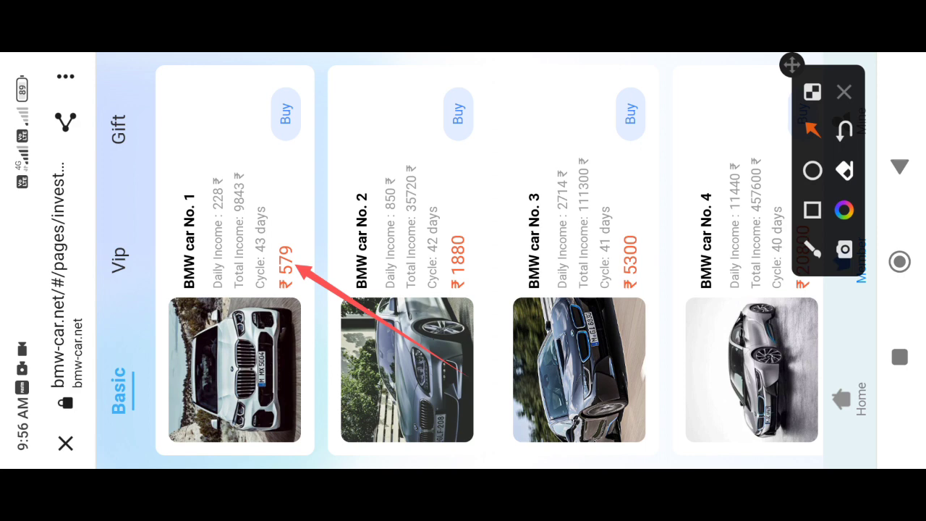
left_click_drag(158, 127, 215, 182)
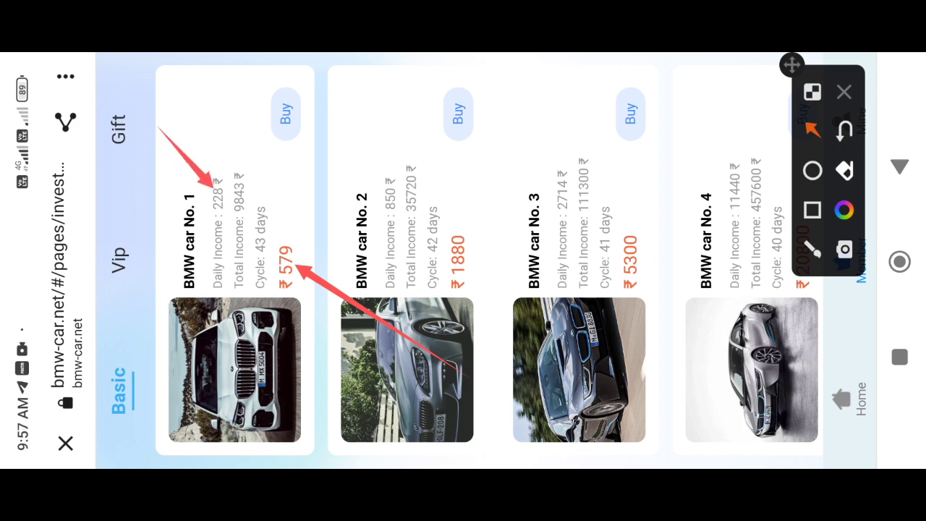
left_click_drag(356, 192, 271, 233)
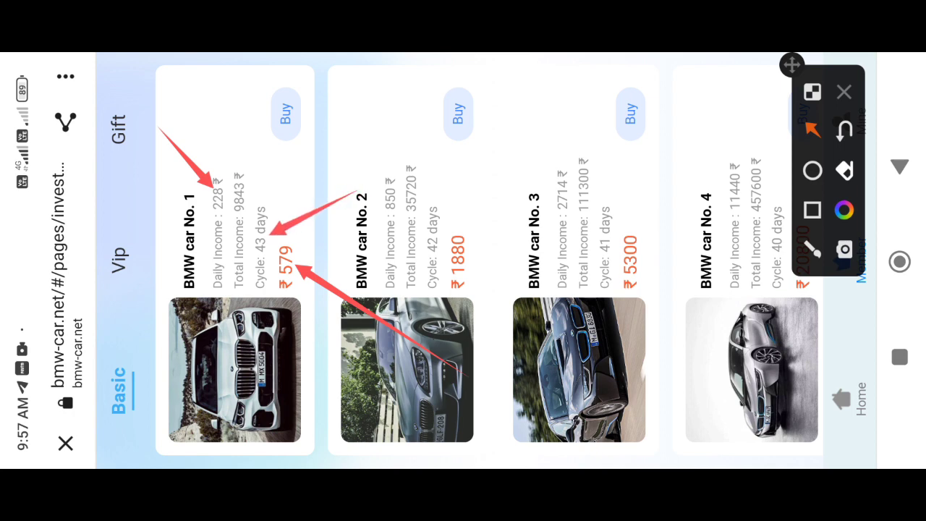
left_click_drag(201, 111, 236, 175)
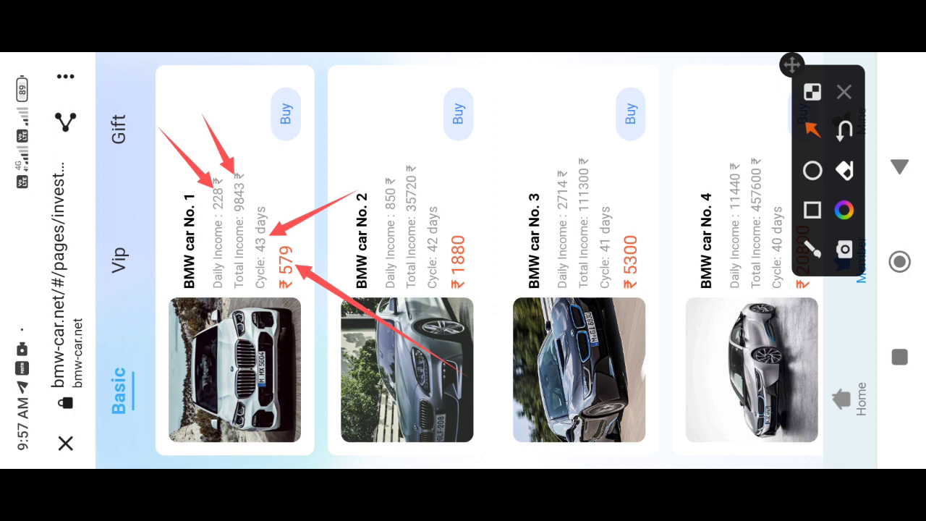
left_click(843, 92)
Box car No. 2 and add arrows at ₹1880, 850 daily and 35720 total income, then clear
left_click(795, 448)
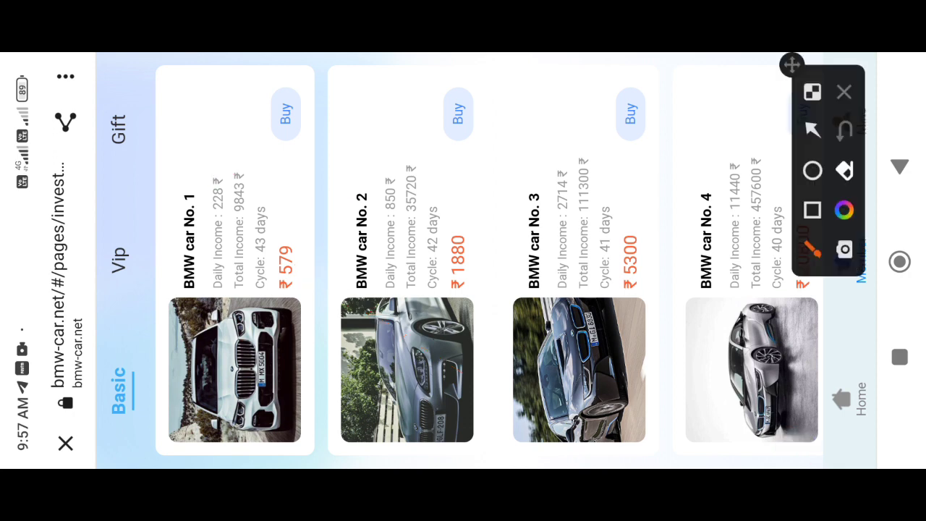
left_click(813, 170)
left_click(813, 210)
mouse_move(339, 431)
left_mouse_down()
mouse_move(332, 207)
mouse_move(517, 83)
left_mouse_up()
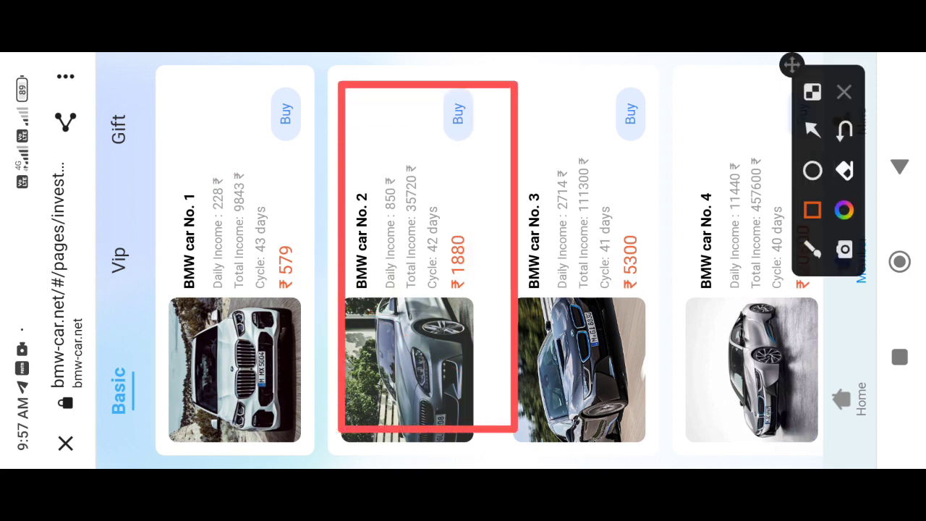
left_click(813, 129)
left_click_drag(558, 357, 472, 267)
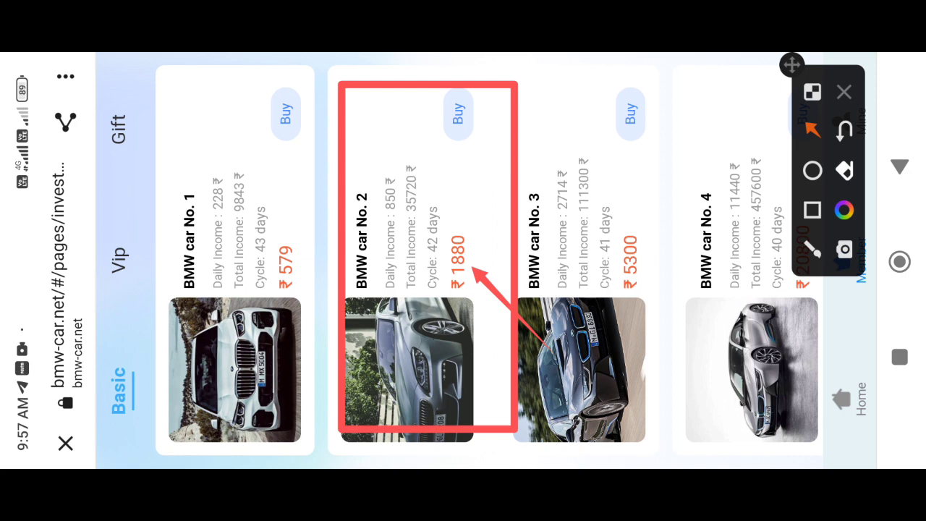
left_click_drag(443, 353, 429, 269)
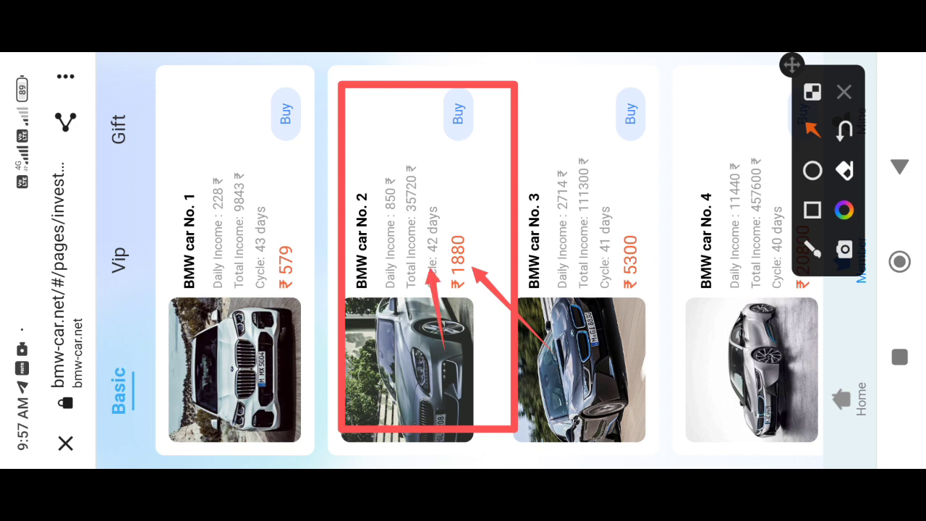
left_click_drag(288, 96, 381, 185)
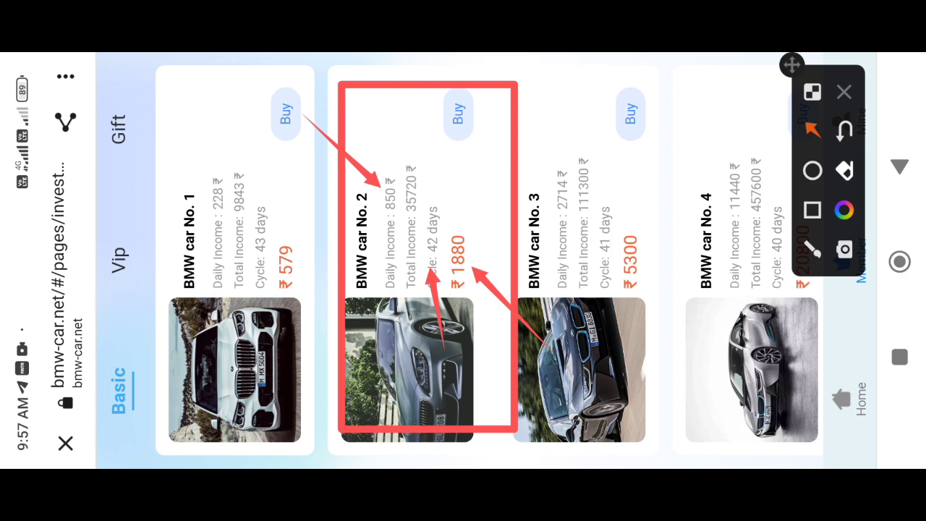
left_click_drag(515, 149, 431, 188)
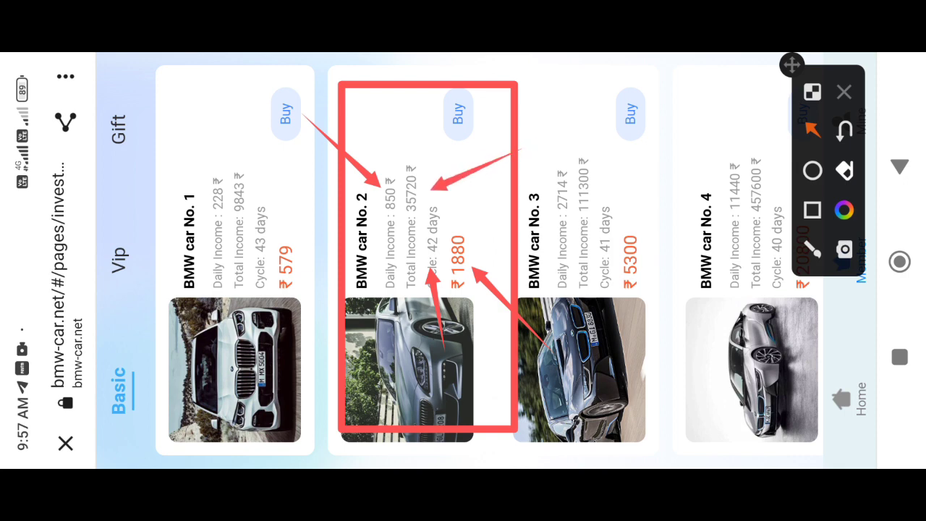
left_click(844, 92)
Redraw arrows at ₹1880, 850 daily income, 42-day cycle and 35720 total, then box the card
left_click(792, 444)
left_click(813, 210)
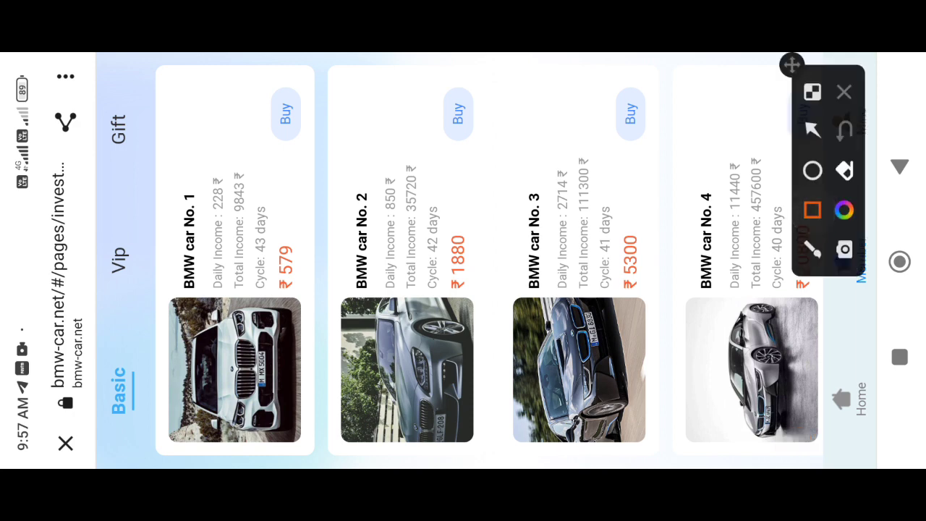
left_click(812, 129)
left_click_drag(530, 338, 471, 268)
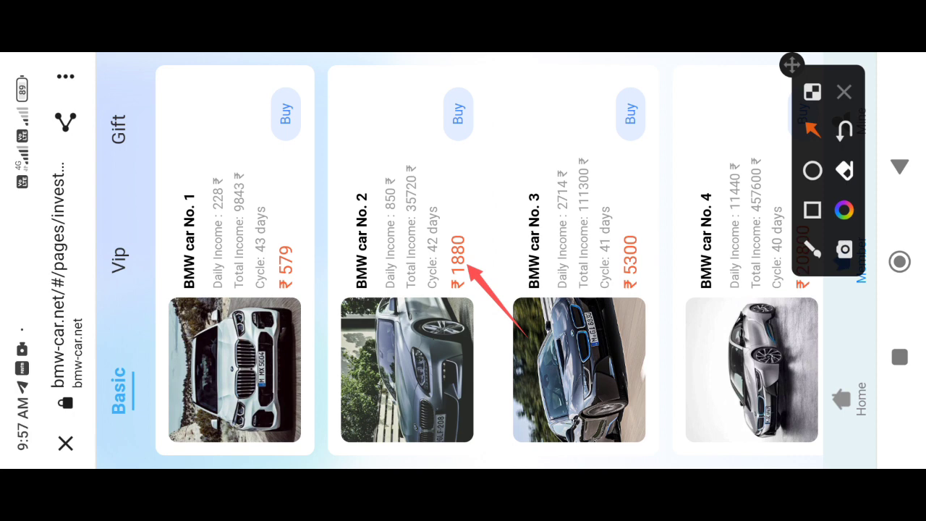
left_click_drag(336, 133, 394, 185)
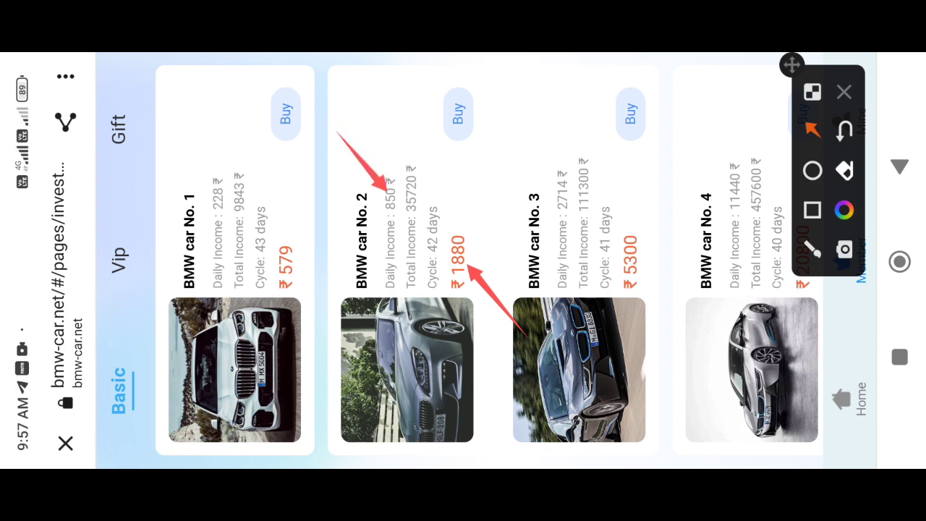
left_click_drag(517, 175, 444, 228)
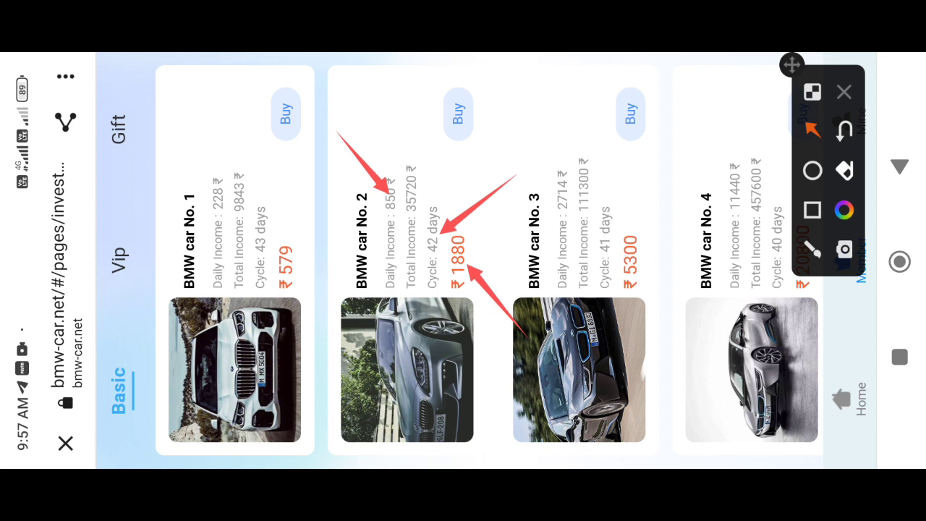
left_click_drag(371, 114, 397, 178)
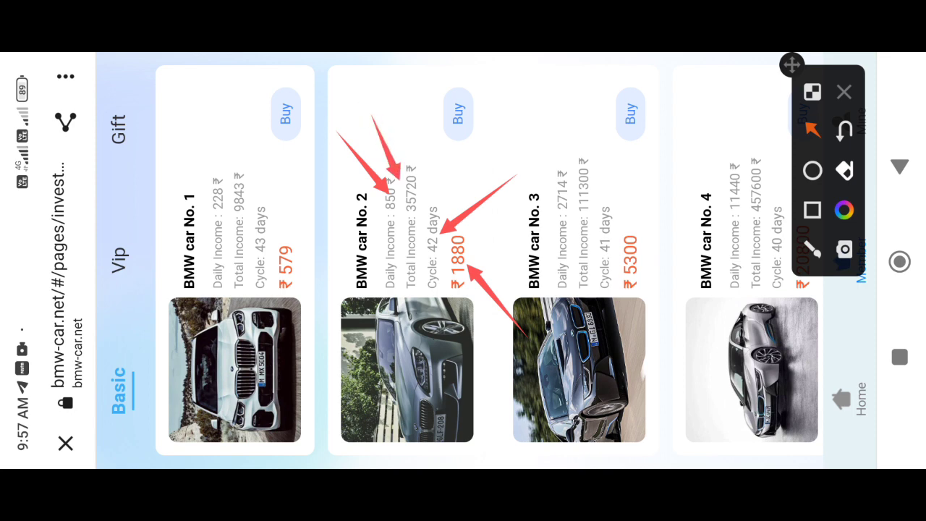
left_click(812, 210)
left_click_drag(339, 375, 534, 67)
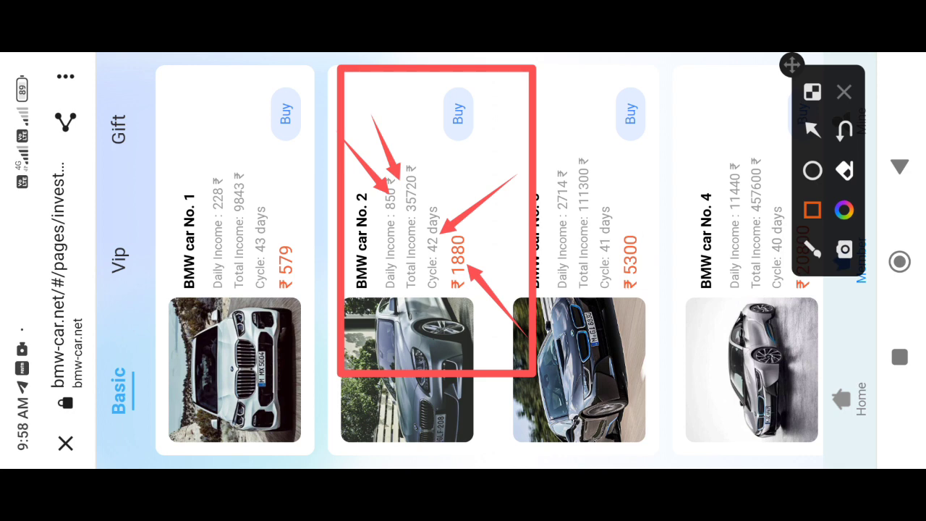
Clear the old marks, box car No. 1, and add arrows at its daily income, cycle and price
left_click(843, 91)
left_click(795, 449)
left_click_drag(162, 389, 323, 77)
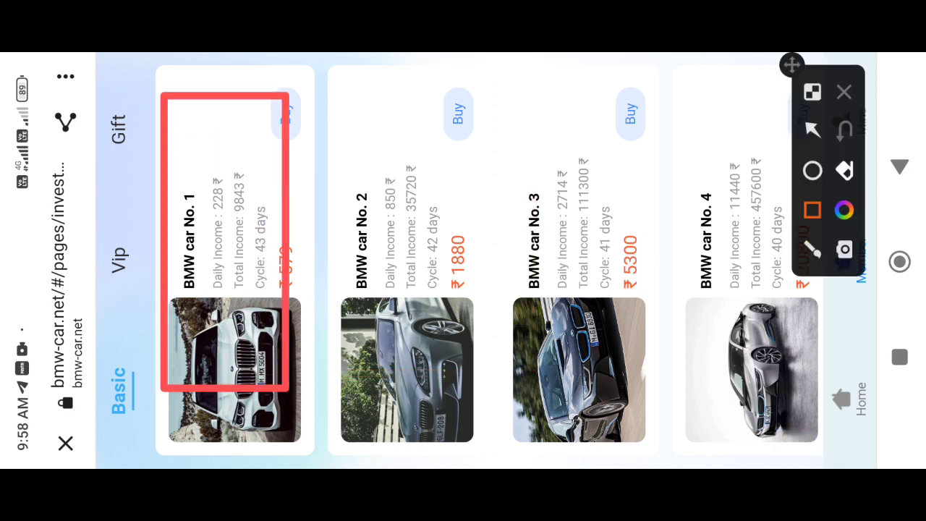
left_click(813, 129)
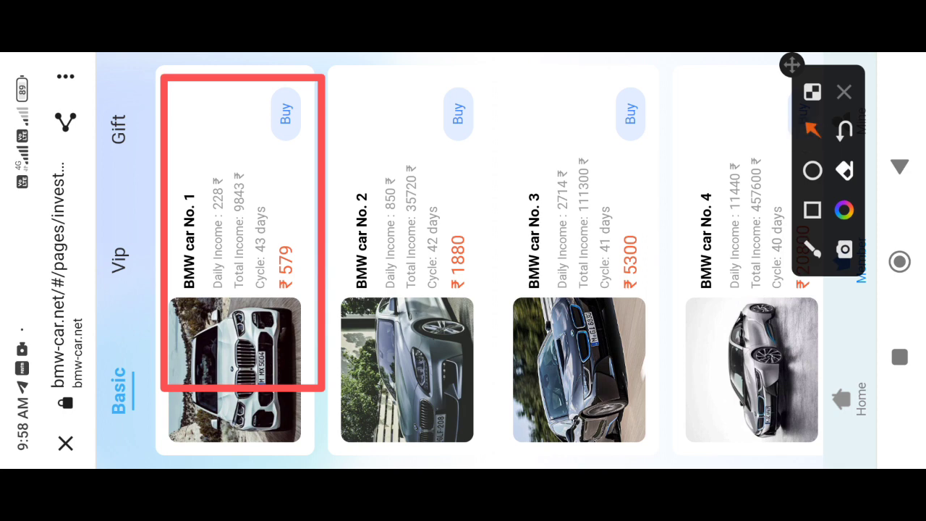
left_click_drag(150, 143, 219, 187)
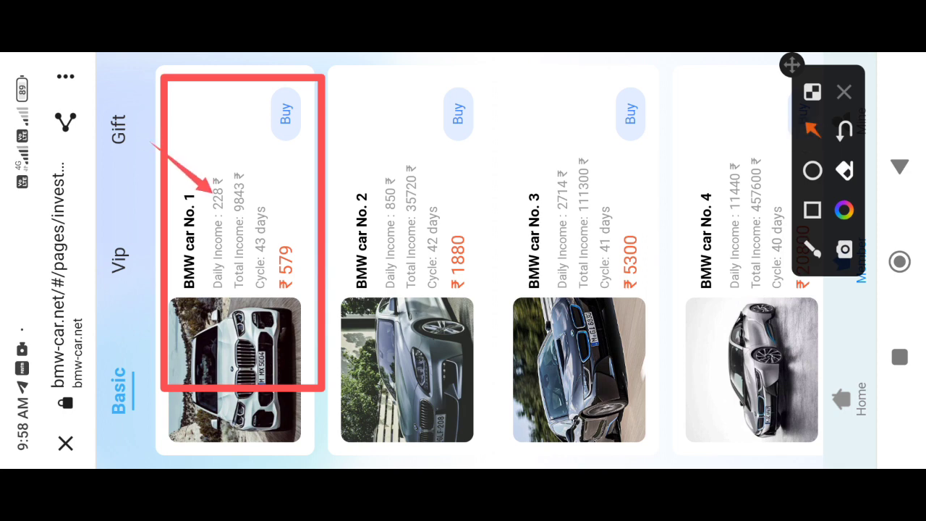
left_click_drag(333, 172, 273, 236)
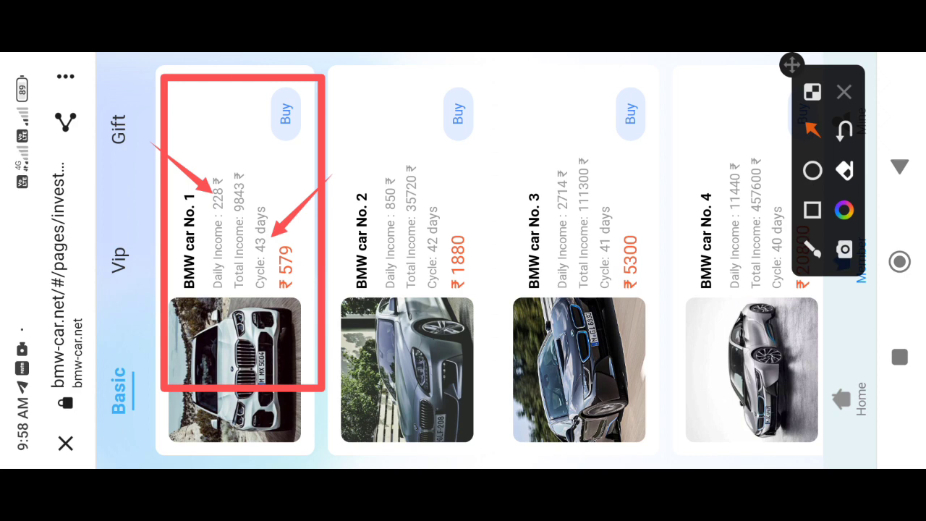
Box car No. 2 with arrows at its daily income, total income, ₹1880 price and 42-day cycle
left_click(812, 210)
mouse_move(327, 391)
left_mouse_down()
mouse_move(313, 352)
mouse_move(525, 80)
mouse_move(547, 72)
left_mouse_up()
left_click(813, 130)
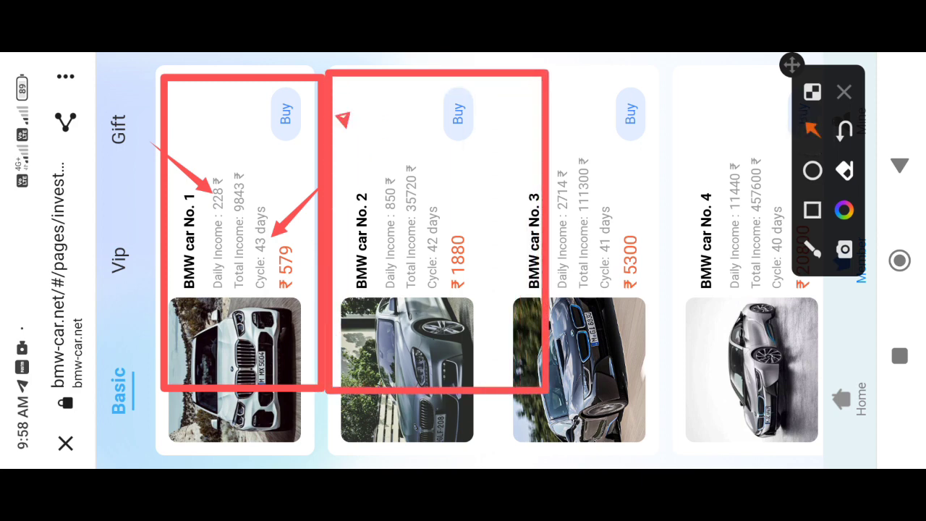
left_click_drag(345, 121, 385, 185)
left_click_drag(518, 170, 443, 234)
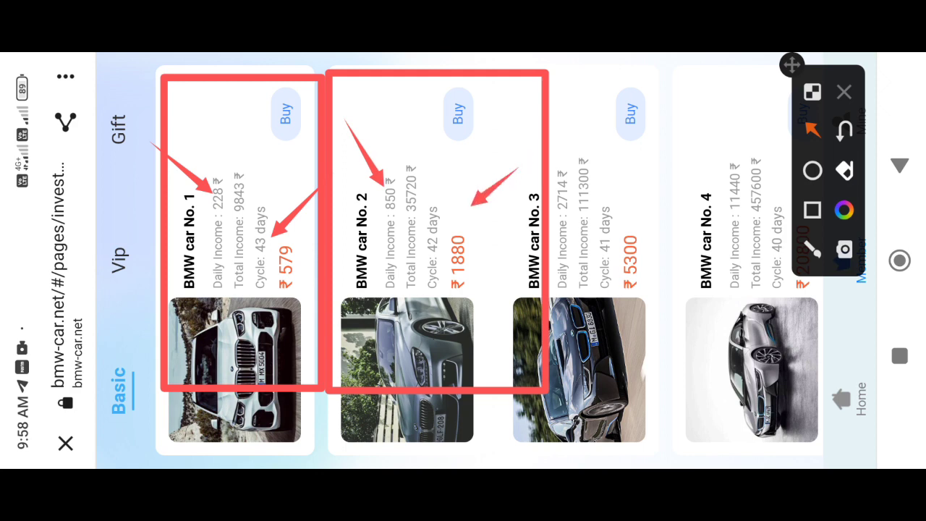
left_click_drag(483, 161, 429, 191)
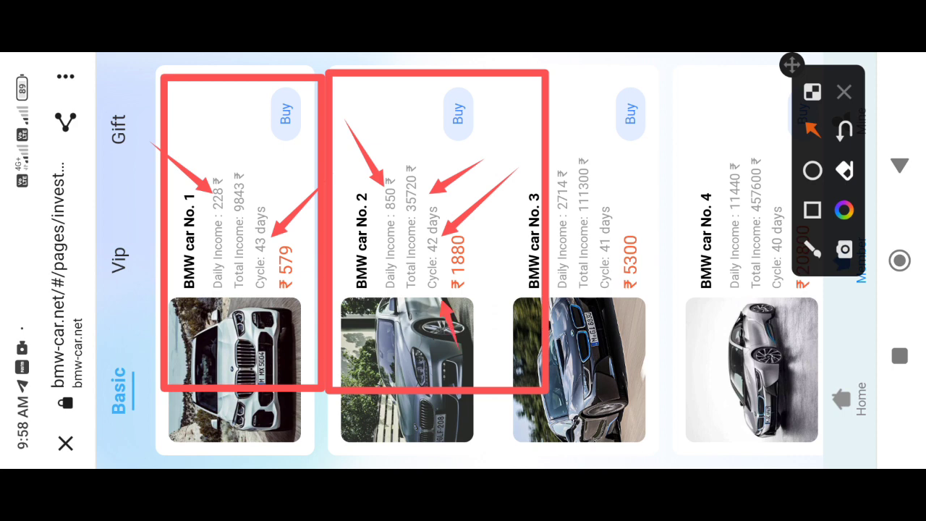
left_click_drag(461, 350, 432, 272)
Box the Vip category and the Basic category with its card details, then clear the markings
left_click(844, 92)
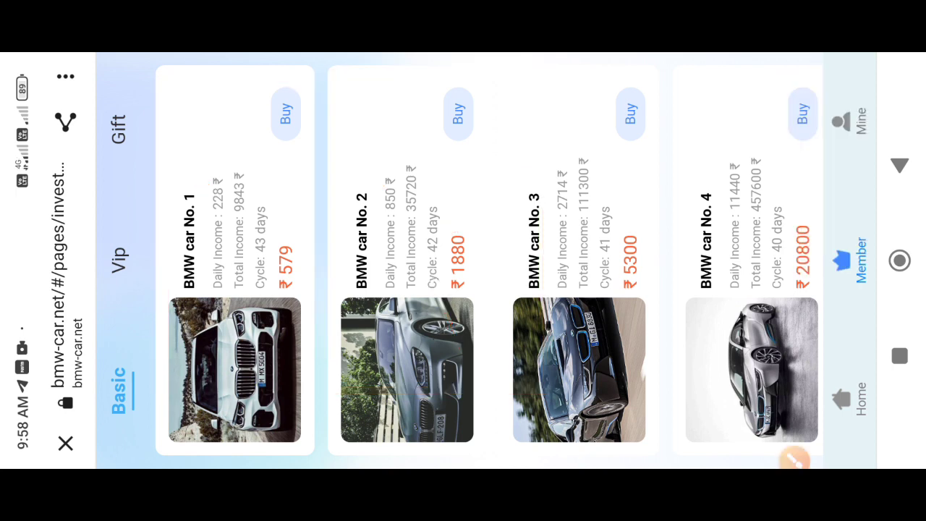
scroll(482, 261, "down", 2)
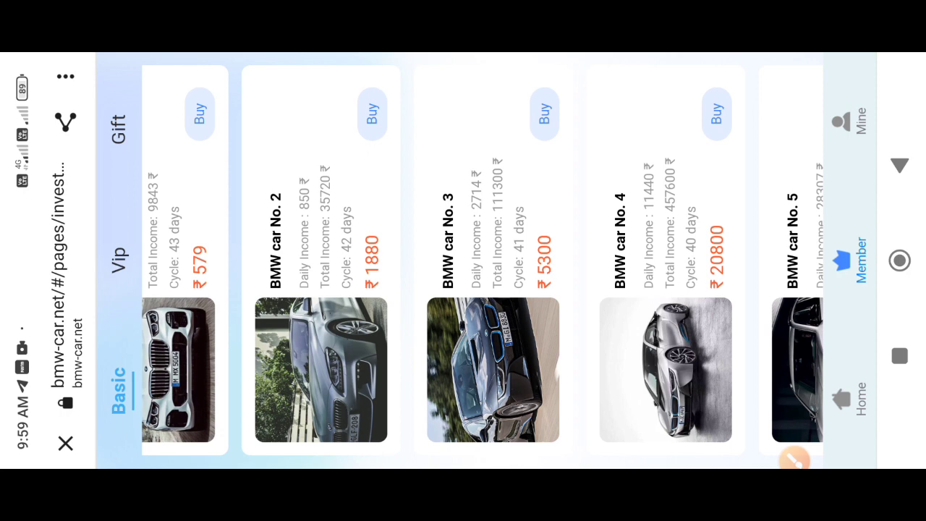
scroll(482, 261, "up", 1)
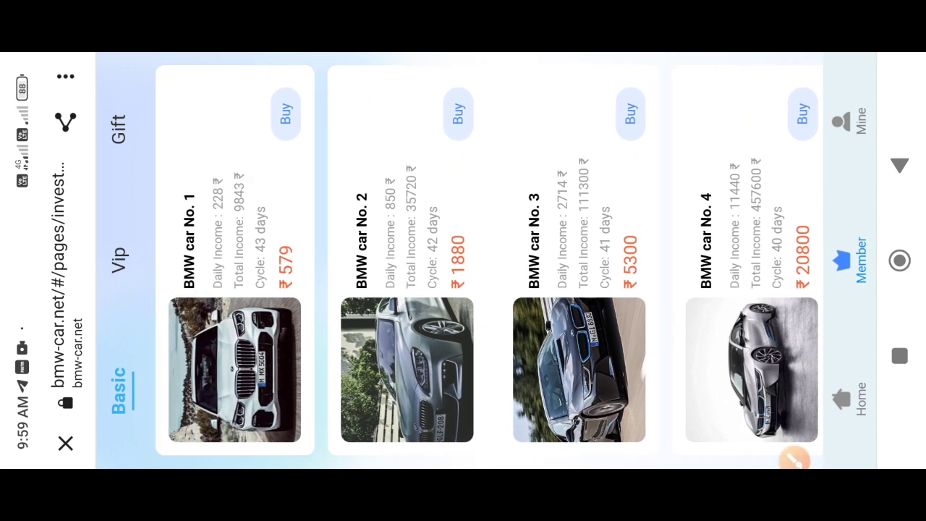
scroll(482, 261, "down", 1)
scroll(482, 260, "down", 4)
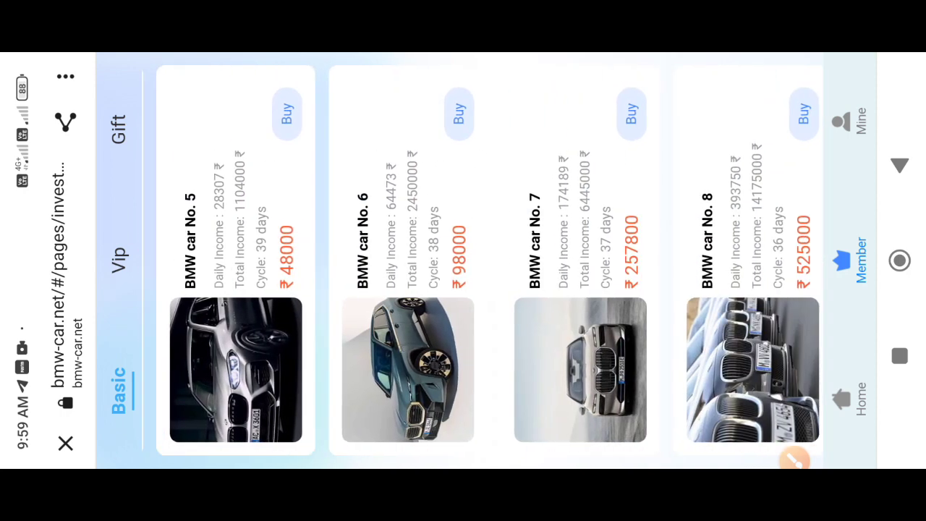
scroll(482, 261, "up", 4)
left_click(812, 210)
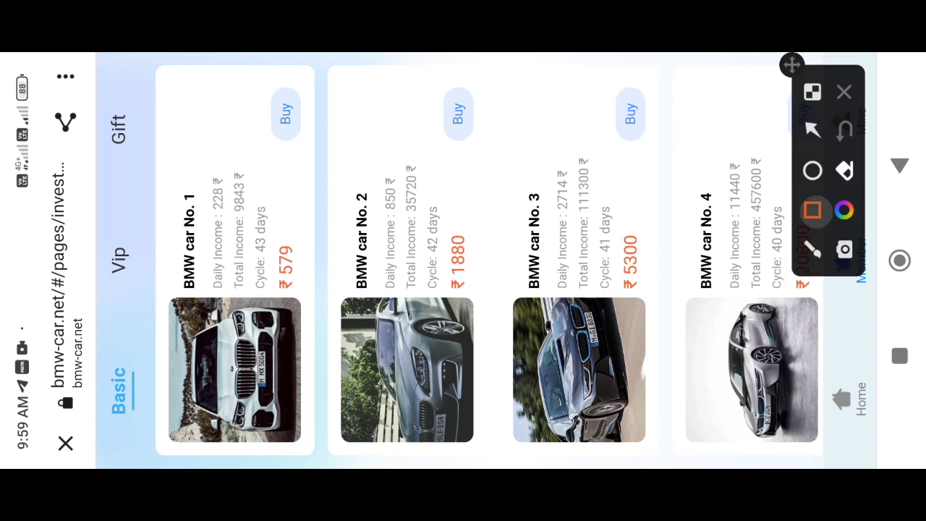
left_click_drag(96, 320, 140, 200)
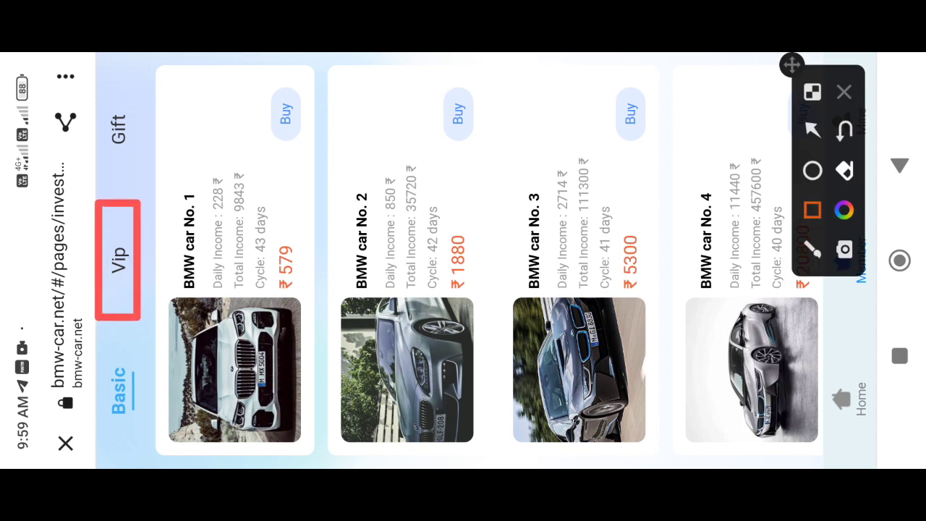
mouse_move(106, 436)
left_mouse_down()
mouse_move(143, 348)
mouse_move(824, 81)
left_mouse_up()
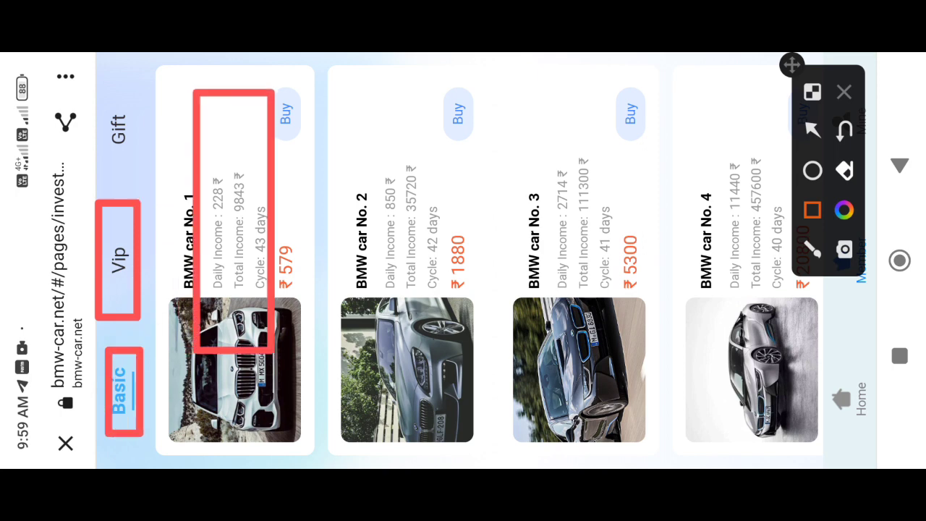
left_click_drag(98, 318, 163, 196)
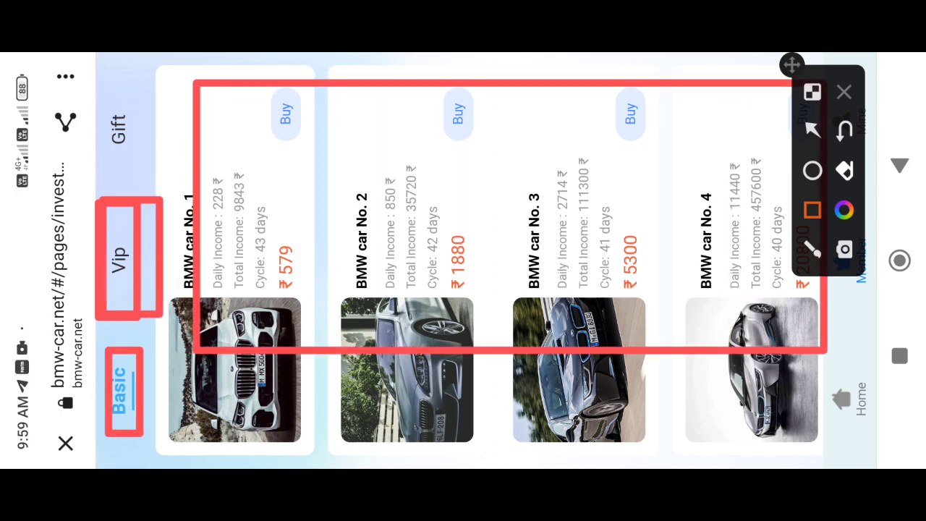
left_click(843, 92)
Show the Vip product list and box the Basic and Vip categories
left_click(119, 257)
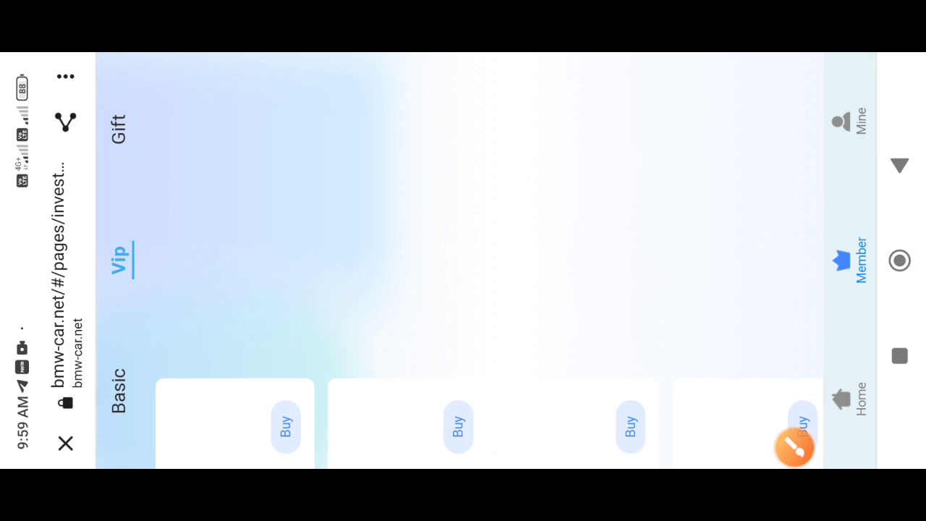
left_click(794, 447)
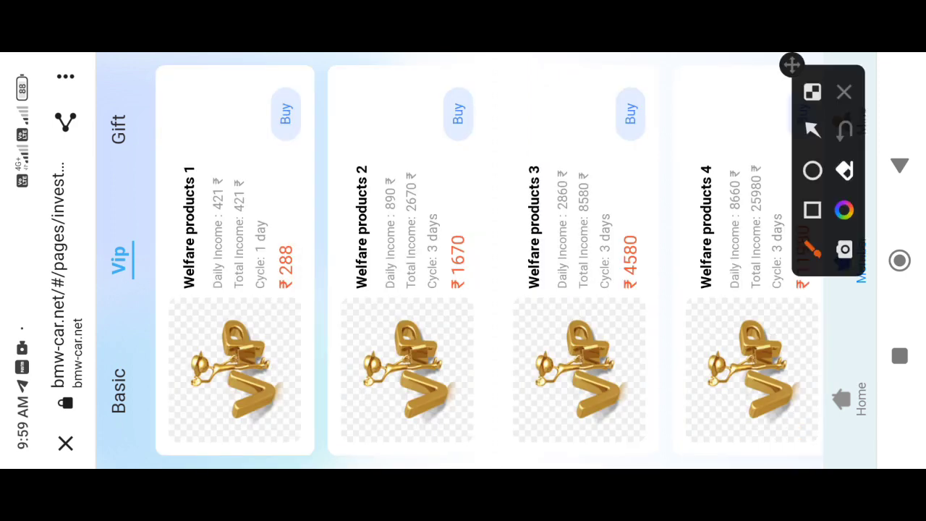
left_click(813, 210)
mouse_move(104, 429)
left_mouse_down()
mouse_move(137, 343)
mouse_move(332, 67)
left_mouse_up()
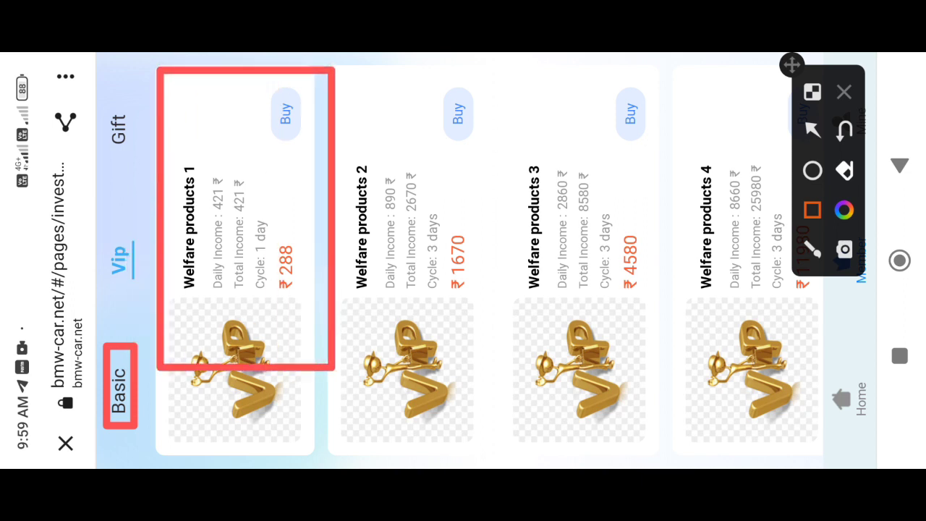
left_click_drag(99, 307, 149, 211)
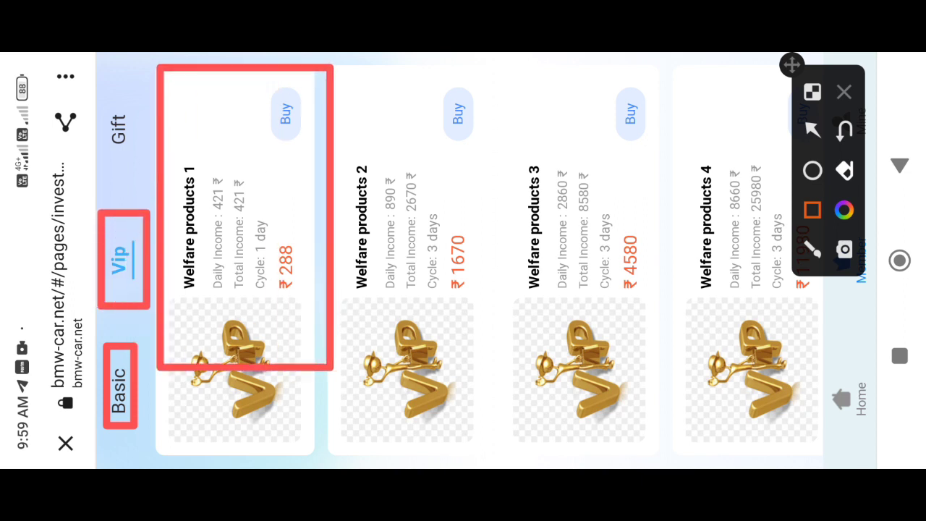
Arrow Welfare products 1's ₹288 price, daily income, 1-day cycle and total income
left_click(812, 128)
left_click_drag(360, 351, 295, 273)
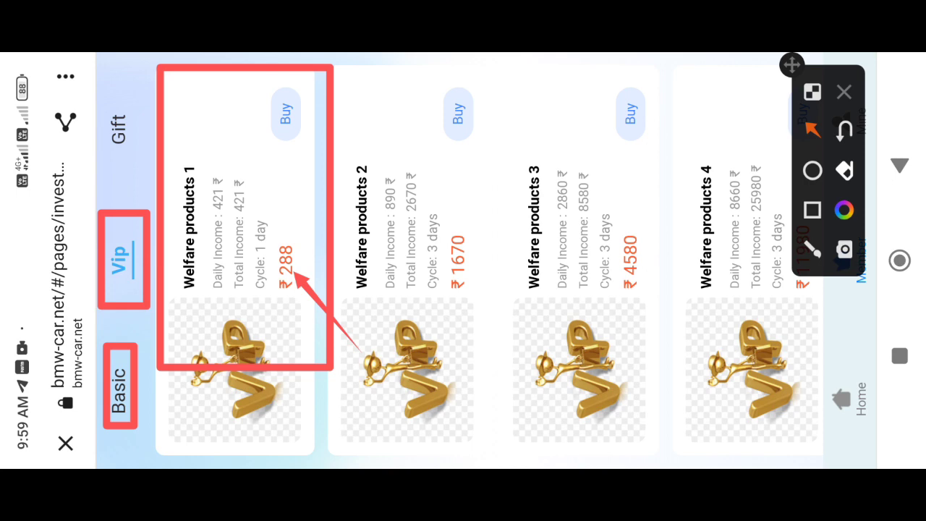
left_click_drag(191, 110, 215, 180)
left_click_drag(300, 185, 271, 225)
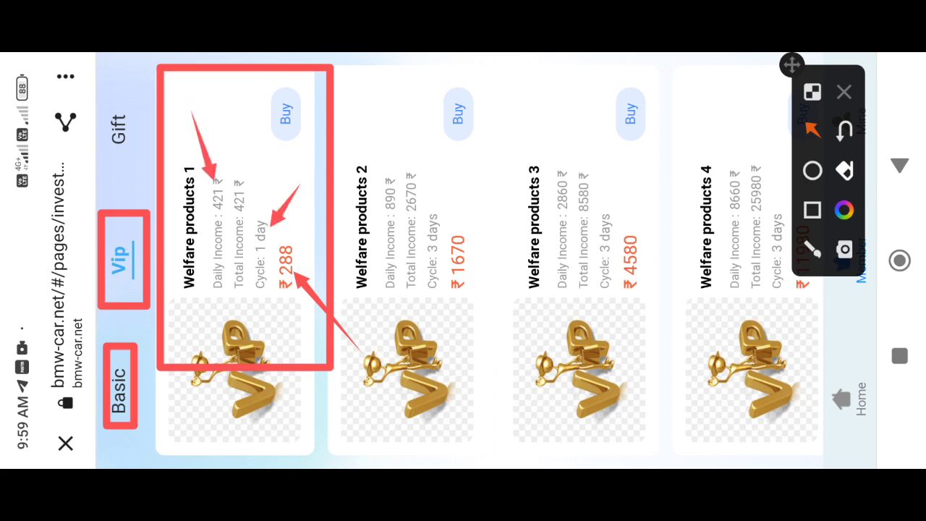
left_click_drag(224, 123, 245, 175)
Box the Welfare products 2 card and Basic category, and arrow the ₹1670 price
left_click(812, 210)
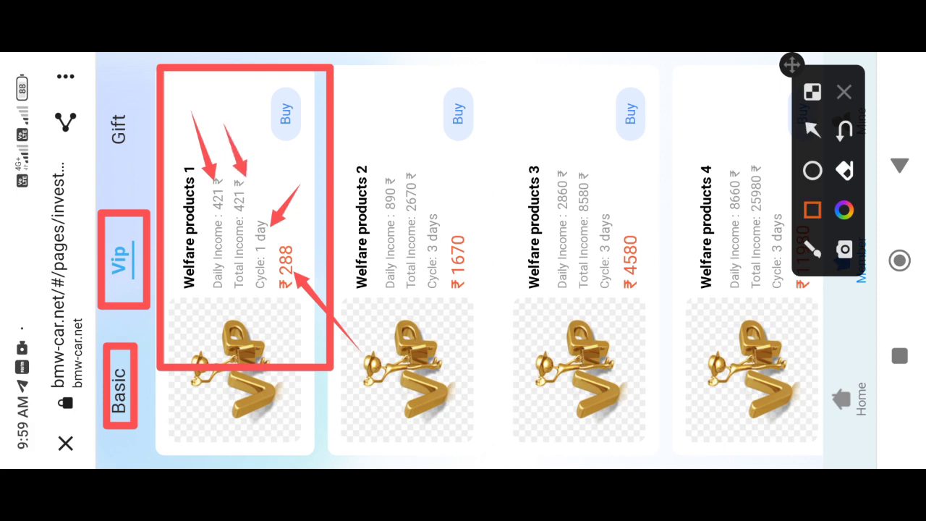
mouse_move(327, 433)
left_mouse_down()
mouse_move(525, 68)
mouse_move(510, 71)
left_mouse_up()
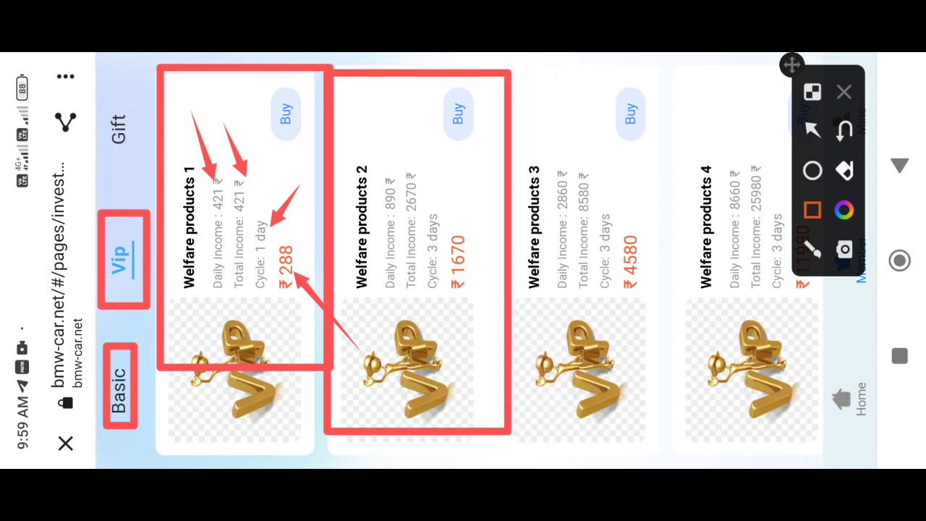
left_click_drag(95, 439, 145, 341)
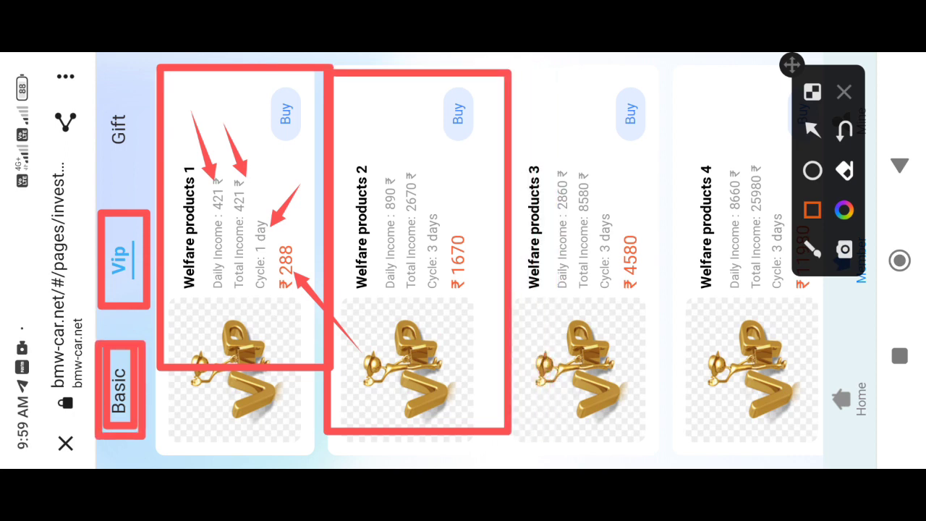
left_click(812, 129)
left_click_drag(555, 351, 472, 271)
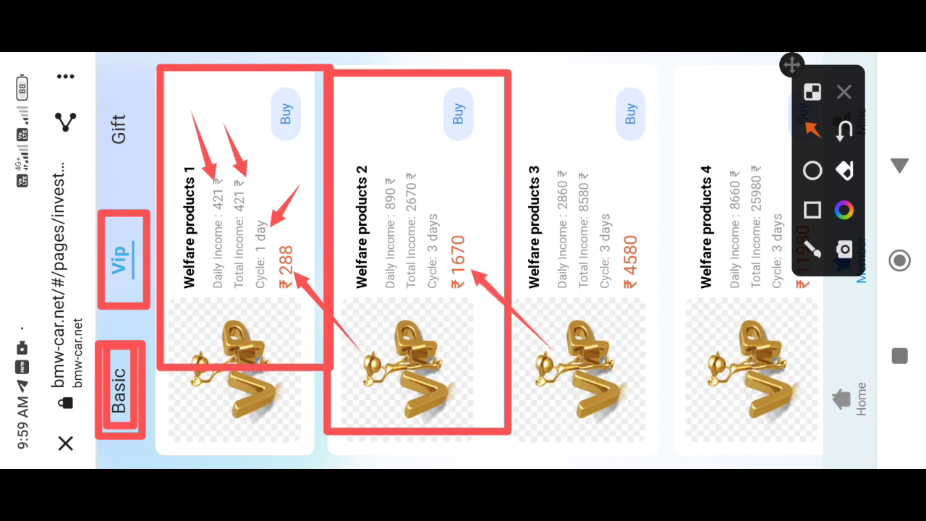
Arrow product 2's 890 daily income, total income and ₹1670 price, then box Basic
left_click_drag(358, 114, 391, 181)
left_click_drag(505, 186, 444, 238)
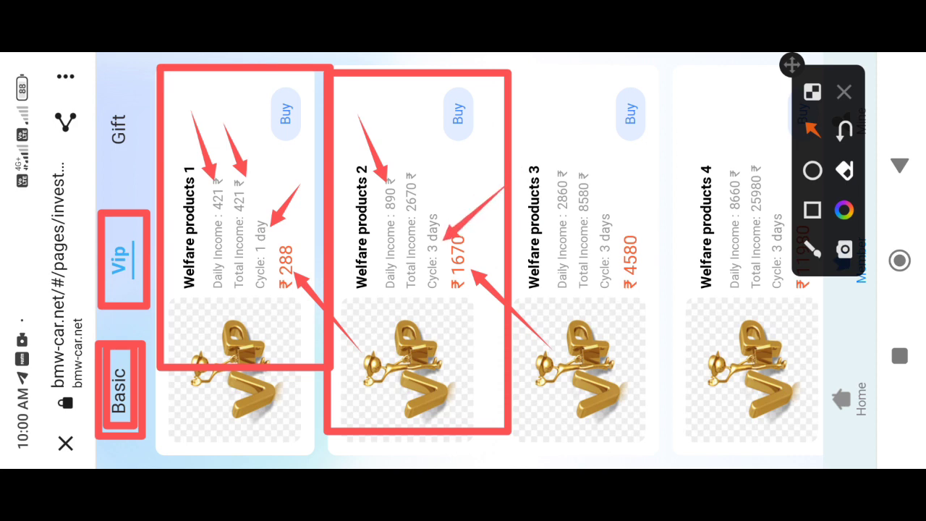
left_click_drag(378, 114, 404, 173)
left_click_drag(440, 362, 457, 292)
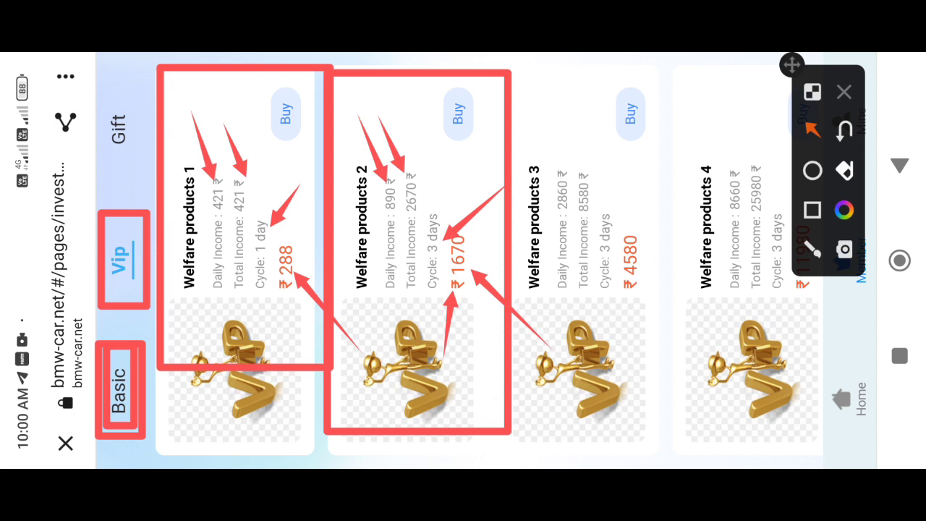
mouse_move(354, 349)
left_mouse_down()
mouse_move(449, 87)
mouse_move(371, 322)
left_mouse_up()
left_click(812, 210)
left_click_drag(103, 455, 159, 316)
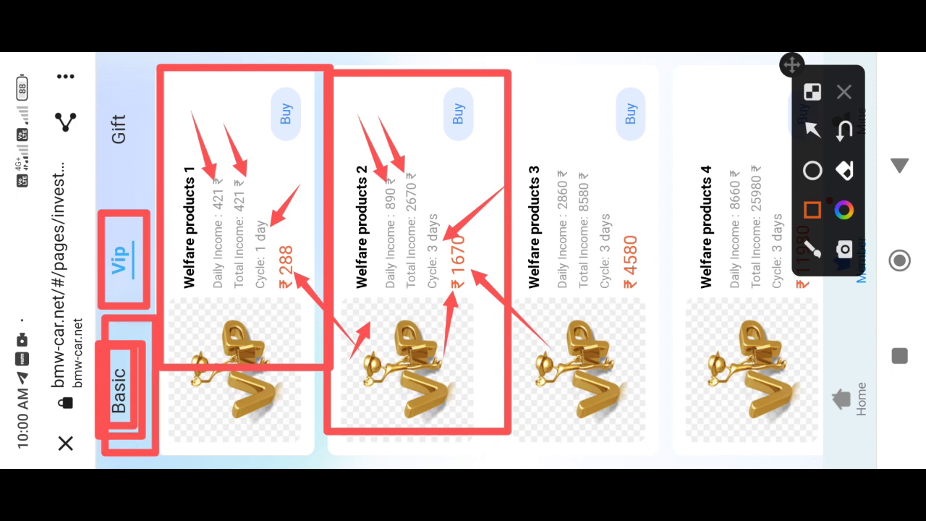
Clear the old annotations and box the Welfare products 3 card and Basic category
left_click(844, 170)
mouse_move(515, 398)
left_mouse_down()
mouse_move(515, 149)
mouse_move(692, 74)
left_mouse_up()
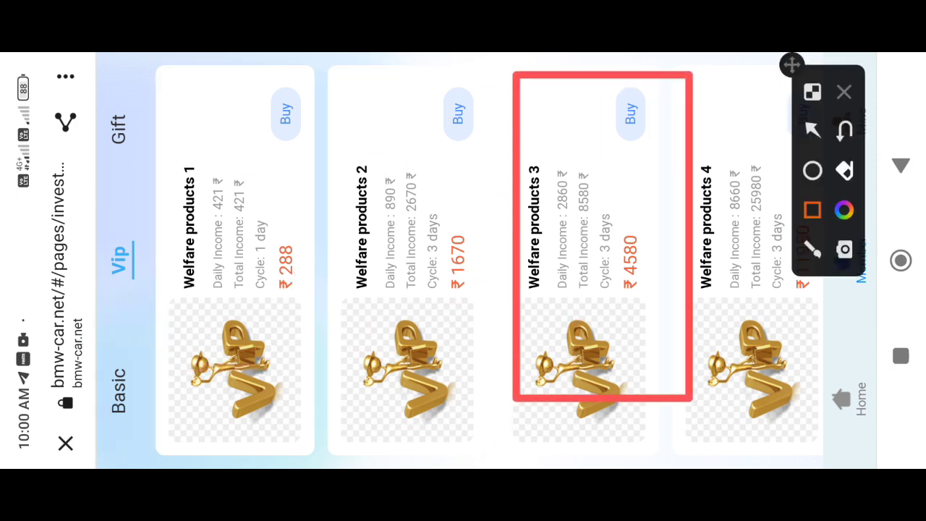
left_click_drag(92, 454, 145, 322)
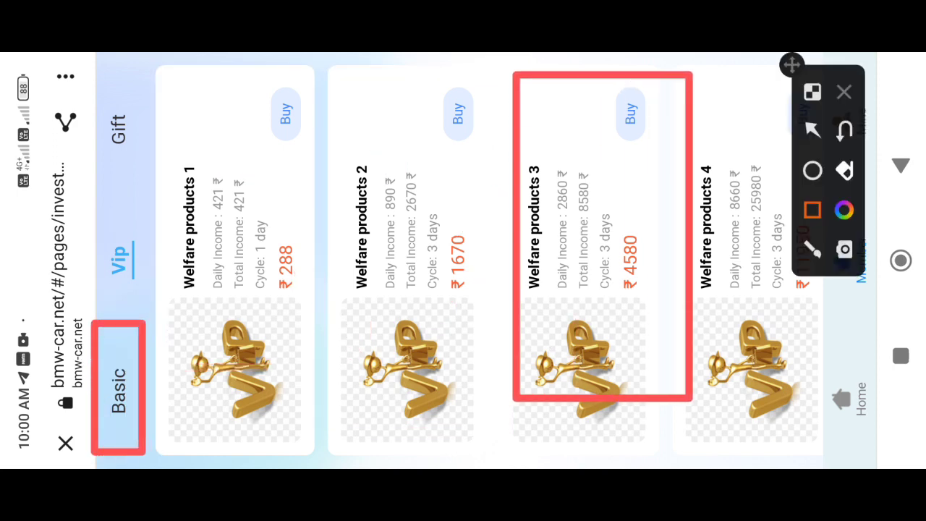
Arrow the ₹4580 price, 2860 ₹ daily income, 3-day cycle and 8580 ₹ total, then re-box the card
left_click(812, 129)
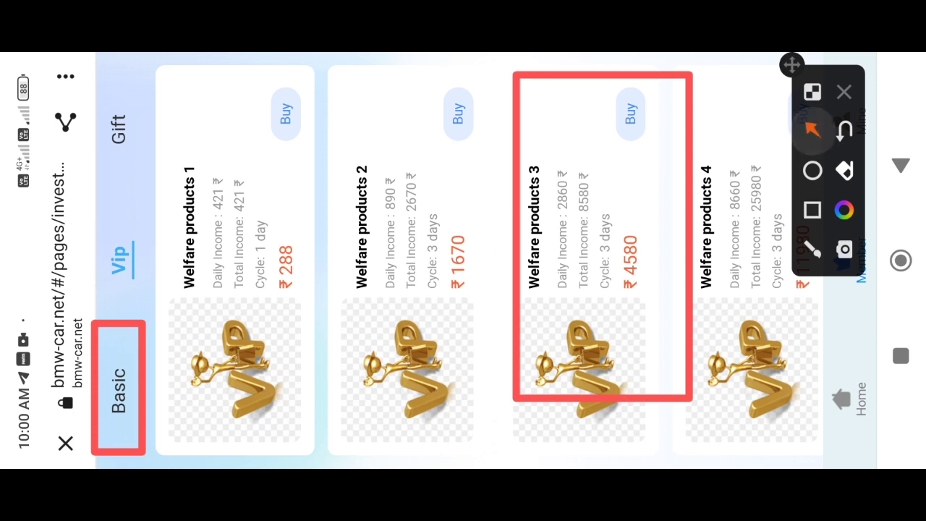
left_click_drag(737, 338, 644, 275)
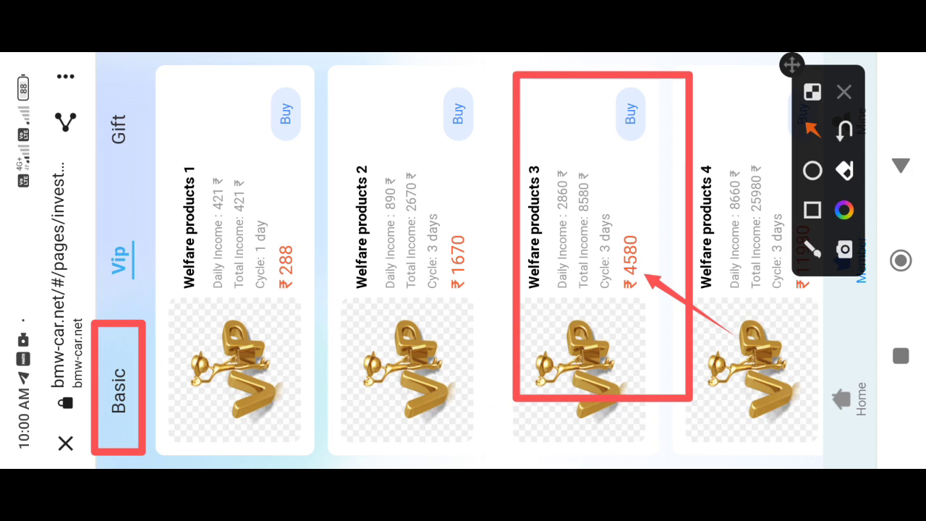
left_click_drag(537, 120, 561, 173)
left_click_drag(684, 161, 617, 226)
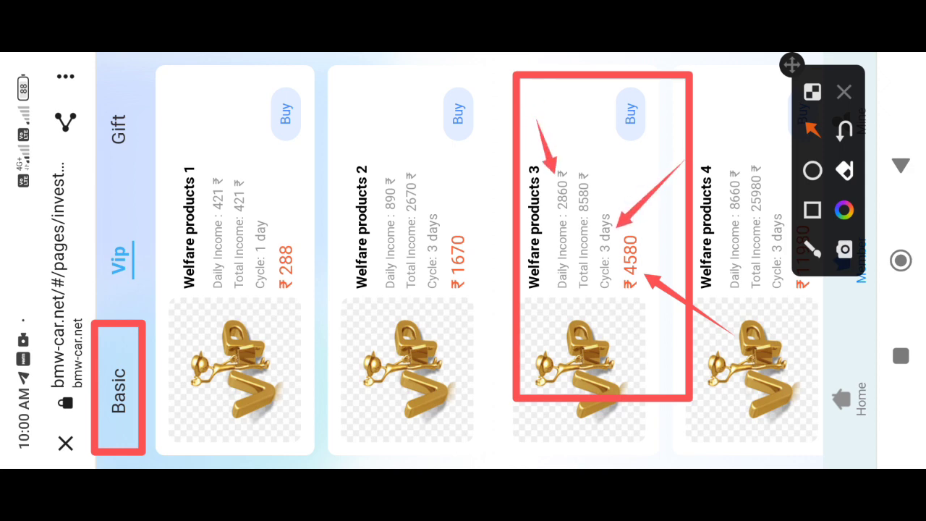
left_click_drag(569, 96, 579, 160)
left_click(812, 210)
mouse_move(554, 352)
left_mouse_down()
mouse_move(607, 123)
mouse_move(672, 104)
left_mouse_up()
Highlight the Gift tab with a rectangle, then open its Gift No. 1–4 list
left_click(844, 92)
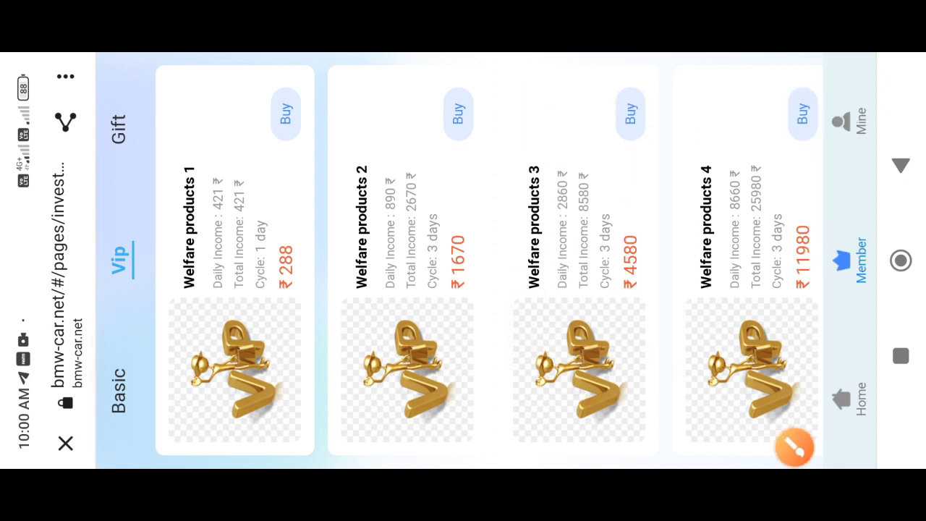
scroll(483, 261, "down", 5)
scroll(483, 260, "up", 5)
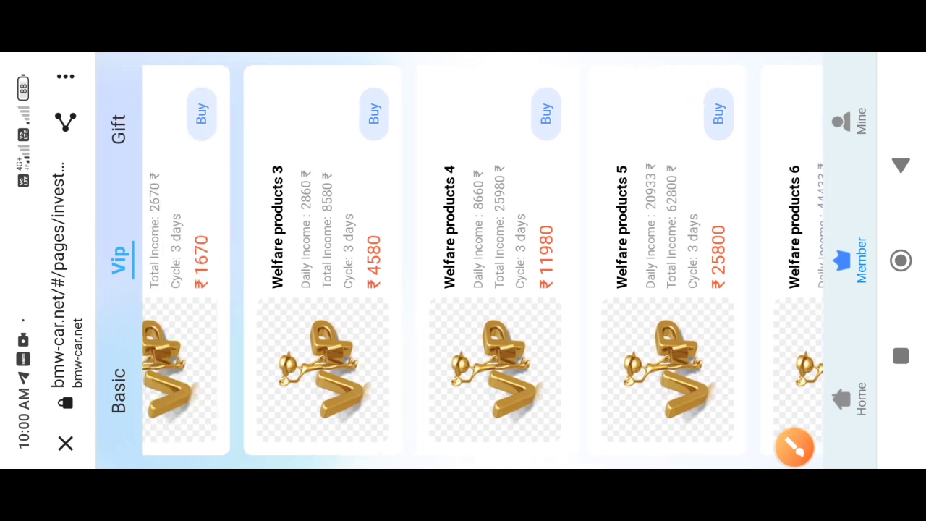
scroll(483, 260, "up", 3)
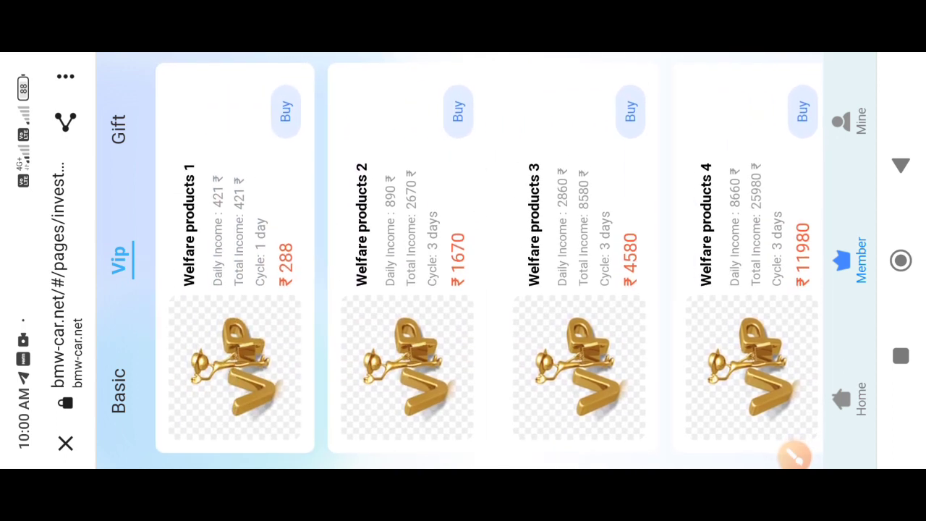
left_click(795, 447)
left_click(813, 210)
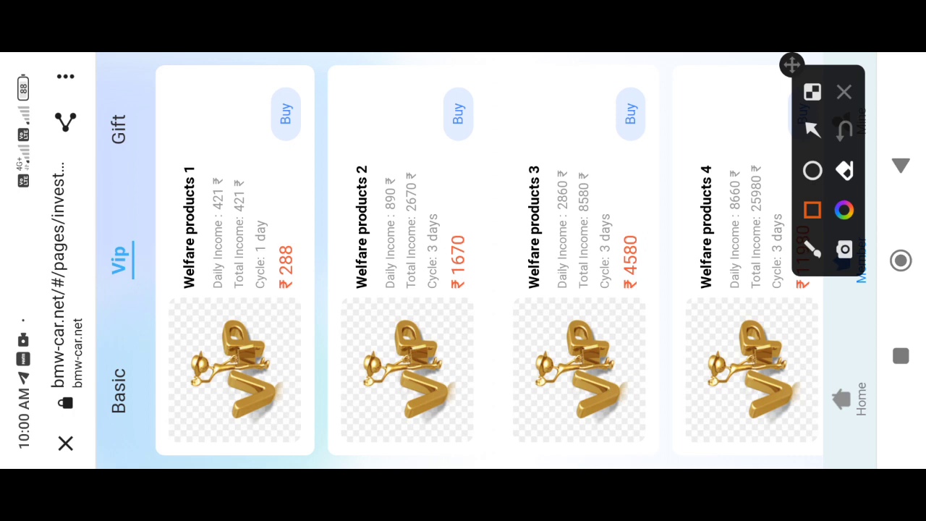
left_click_drag(102, 201, 142, 68)
left_click(845, 92)
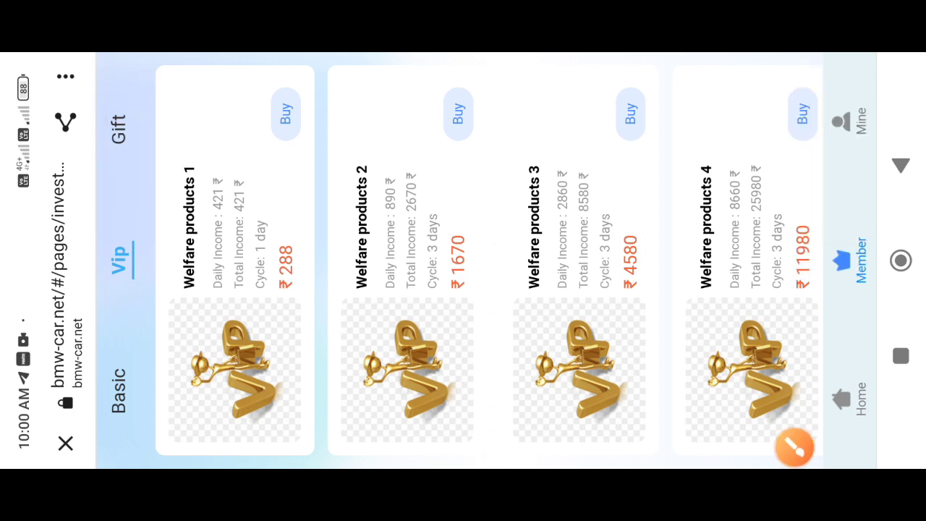
left_click(118, 129)
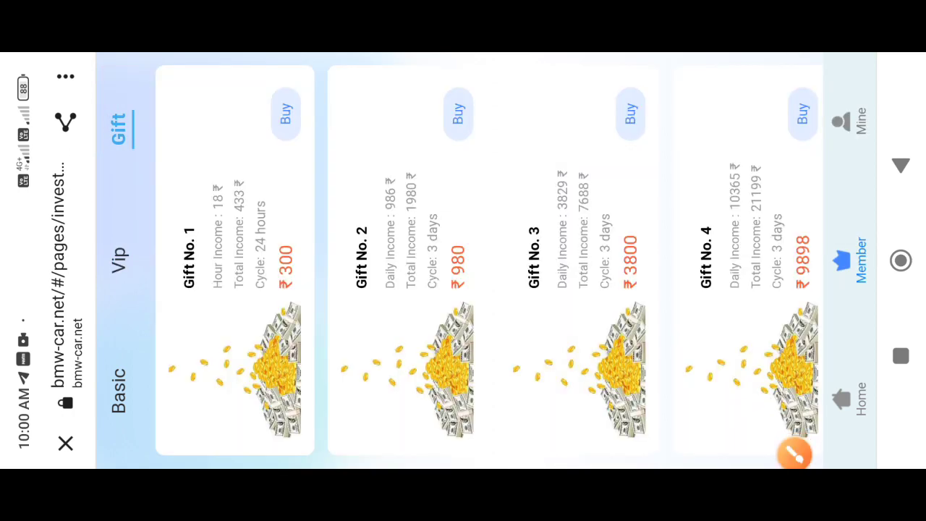
Box the Basic, Vip and Gift category tabs, then clear those boxes
left_click(795, 446)
left_click(813, 210)
left_click_drag(98, 433, 143, 336)
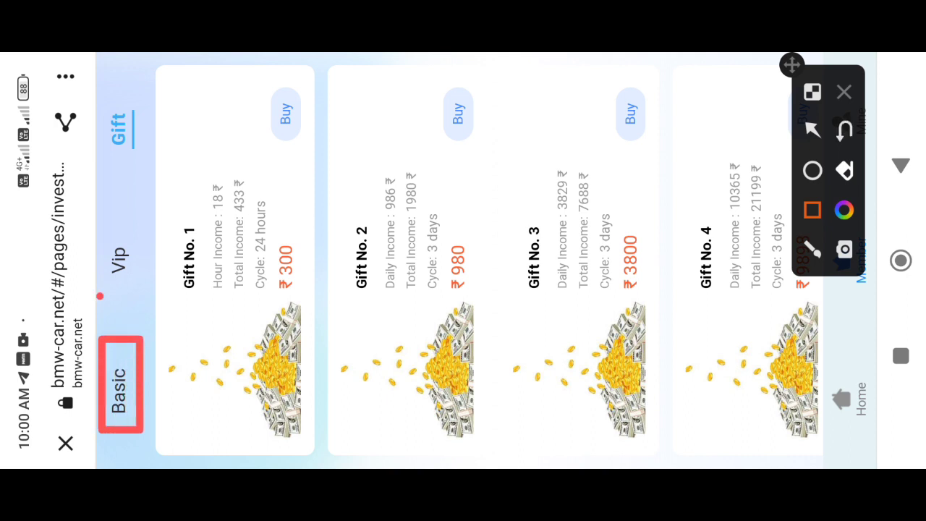
left_click_drag(97, 298, 139, 211)
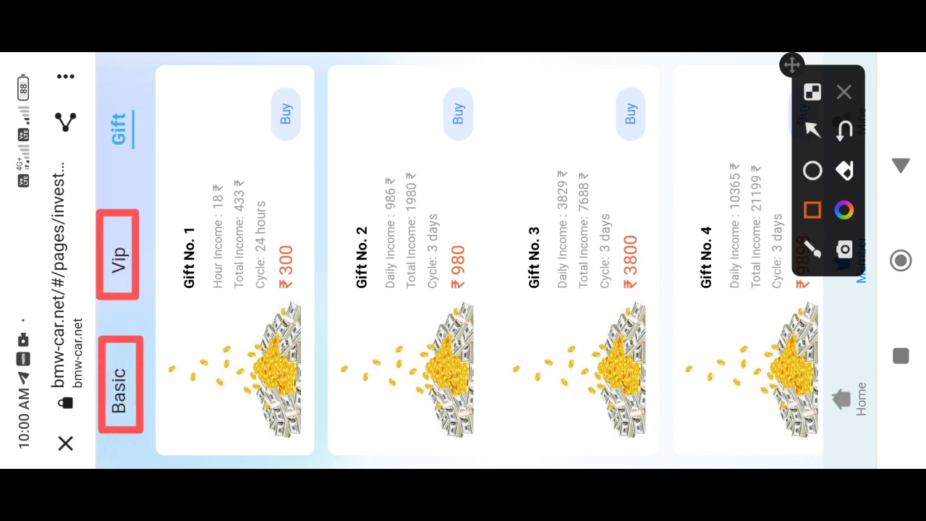
left_click_drag(94, 181, 141, 78)
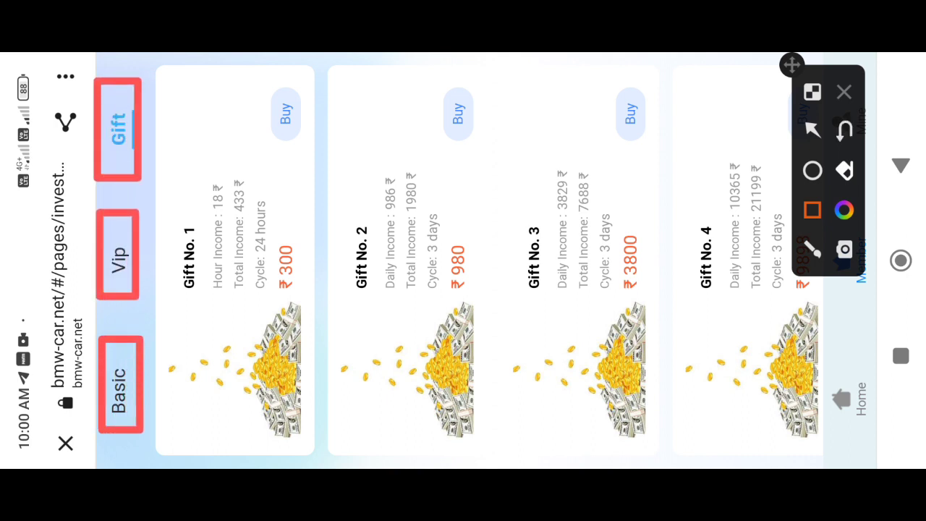
left_click(845, 92)
Box the Gift tab again and outline all four gift cards
left_click(794, 447)
left_click(812, 210)
left_click_drag(97, 172, 149, 70)
mouse_move(173, 449)
left_mouse_down()
mouse_move(331, 87)
mouse_move(731, 74)
mouse_move(764, 65)
left_mouse_up()
Draw arrows at Gift No. 1's ₹300 price, 18 ₹ and 433 ₹ incomes, and 24-hour cycle
left_click(812, 128)
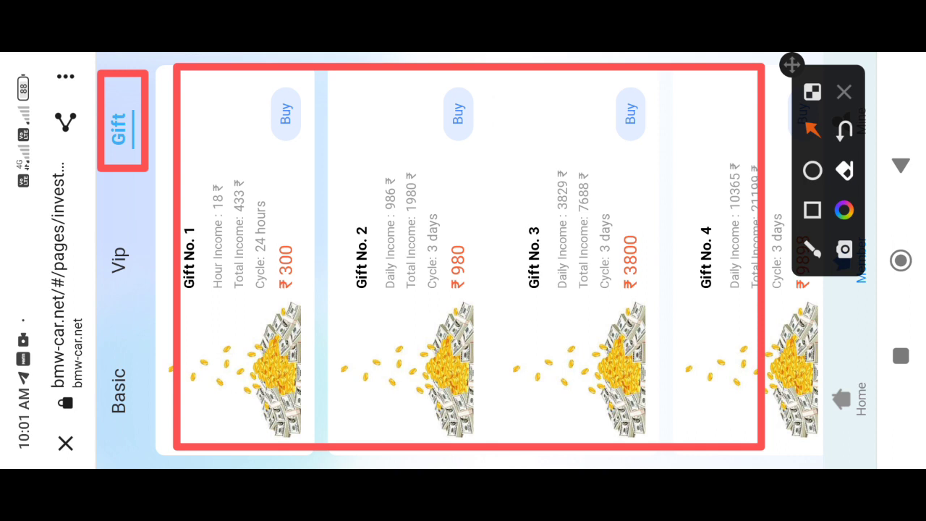
left_click_drag(383, 347, 299, 263)
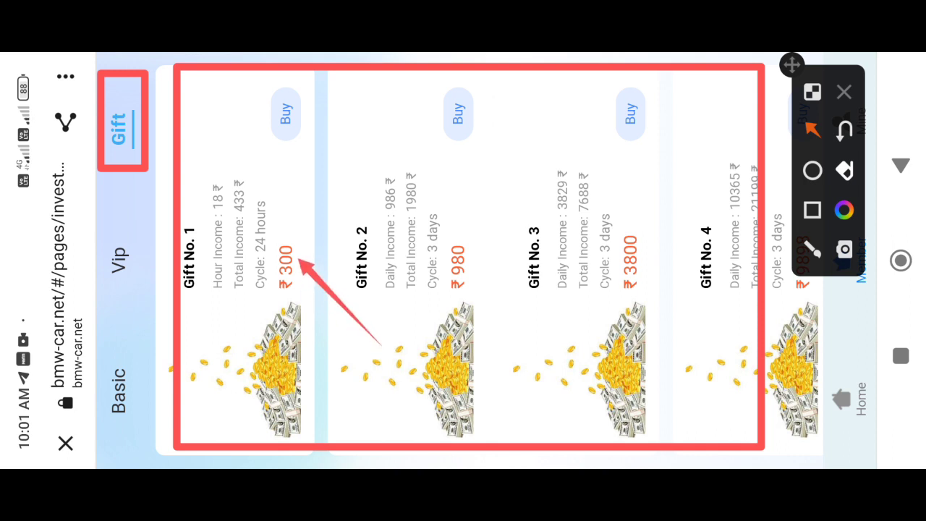
left_click_drag(186, 116, 216, 181)
left_click_drag(325, 194, 275, 231)
left_click_drag(208, 110, 238, 181)
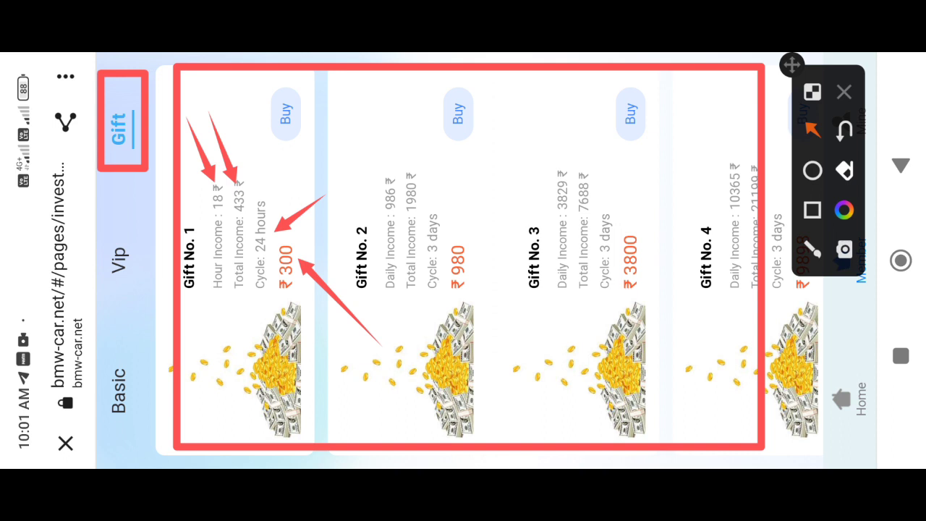
left_click(844, 171)
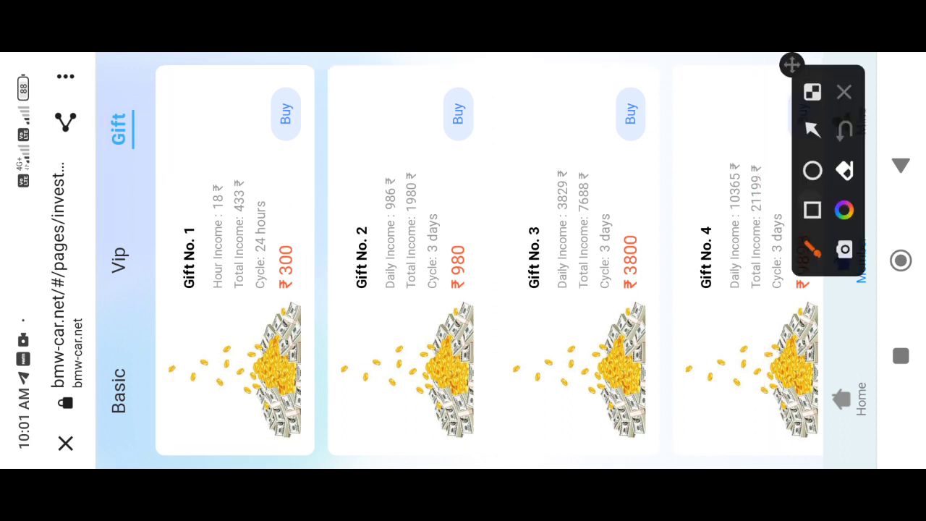
left_click(812, 210)
mouse_move(325, 404)
left_mouse_down()
mouse_move(516, 62)
mouse_move(525, 62)
left_mouse_up()
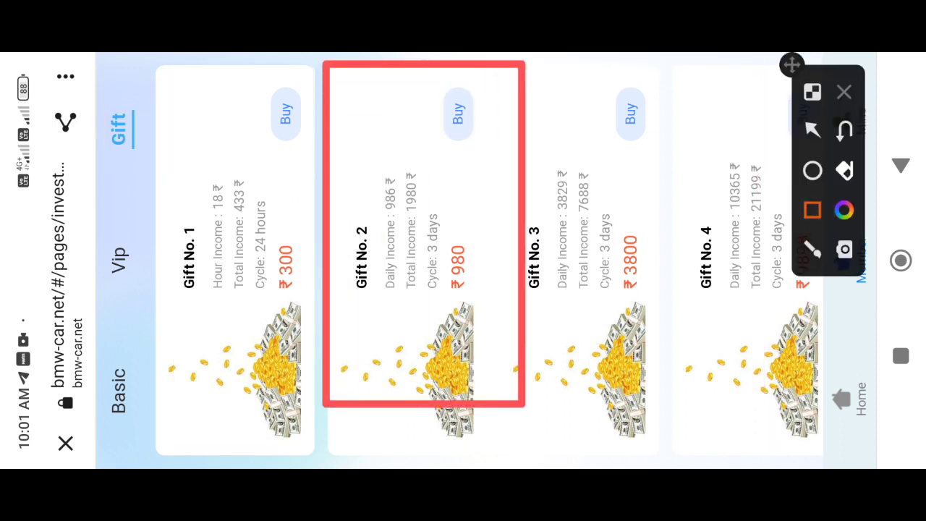
left_click(812, 128)
left_click_drag(570, 349, 474, 273)
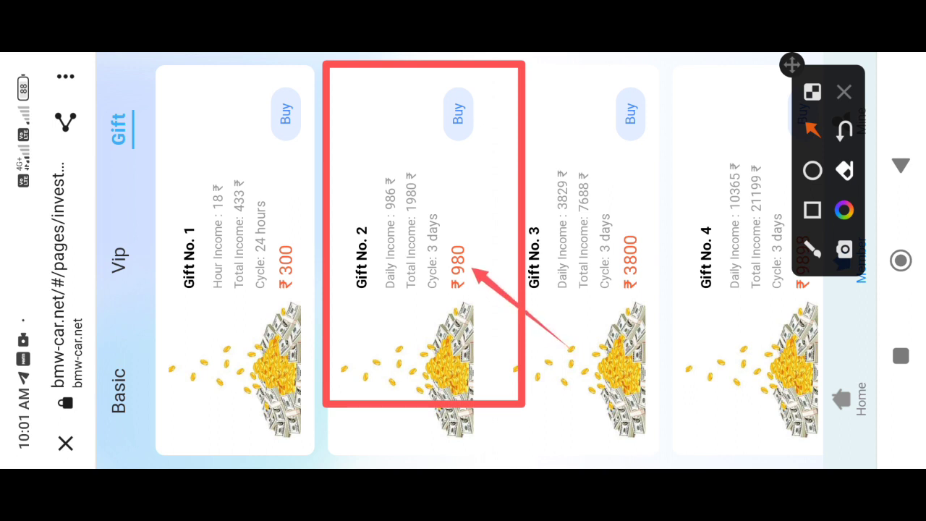
left_click_drag(350, 115, 383, 183)
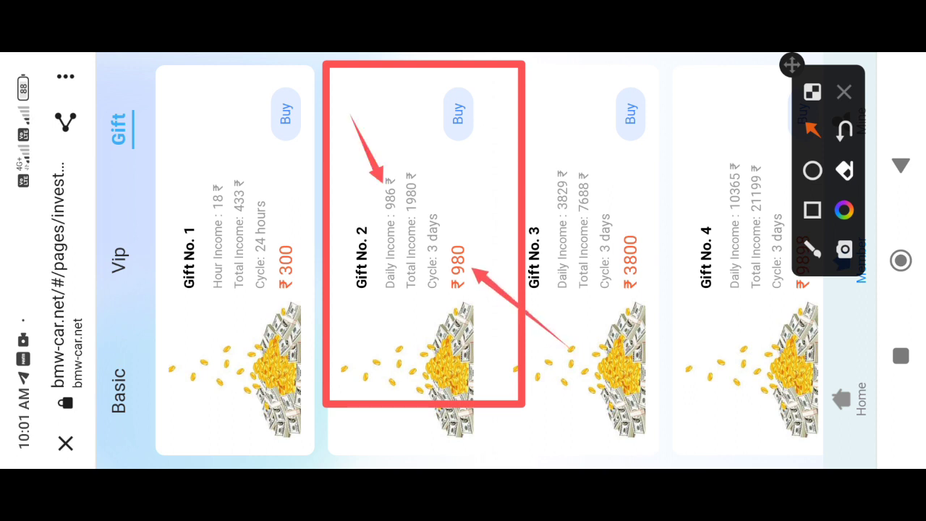
left_click_drag(505, 147, 427, 193)
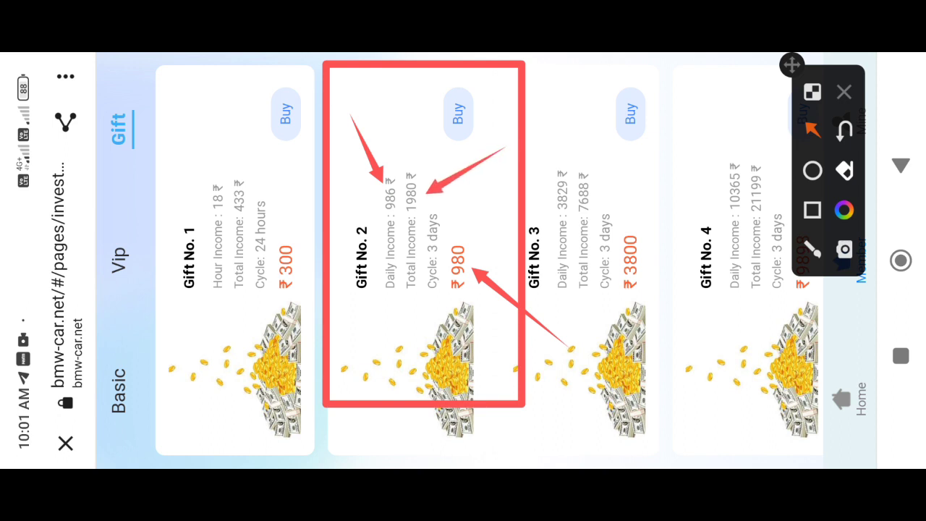
left_click_drag(499, 171, 448, 227)
left_click_drag(389, 103, 412, 175)
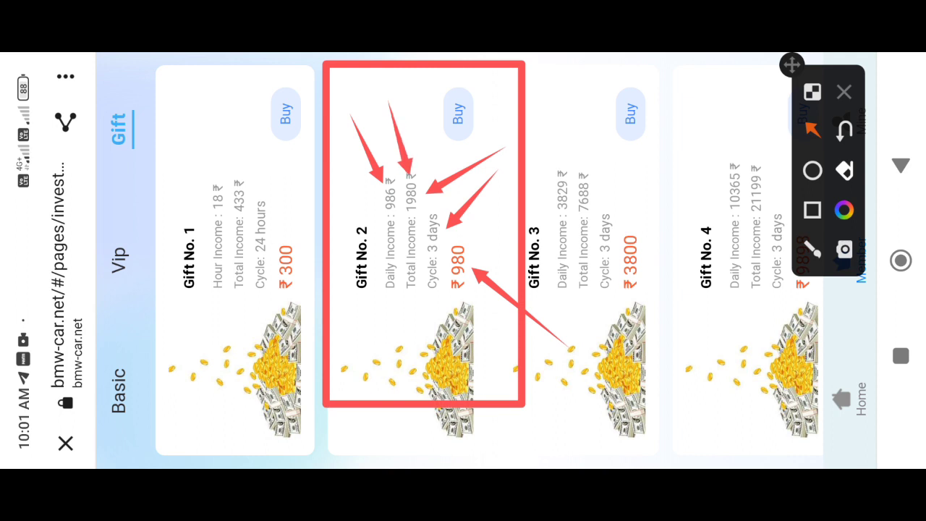
left_click(845, 92)
left_click(795, 447)
left_click(813, 210)
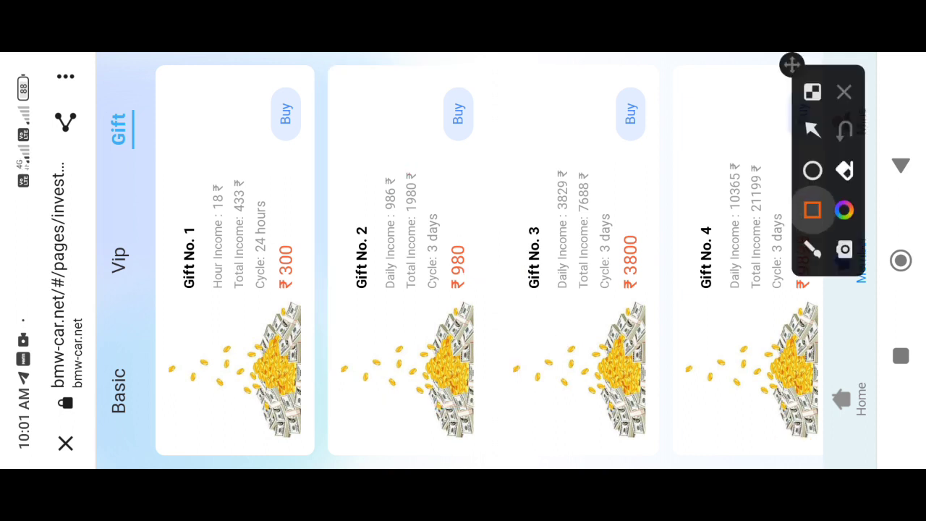
Outline the gift cards and category tabs with annotation boxes, then clear them
mouse_move(300, 406)
left_mouse_down()
mouse_move(459, 82)
mouse_move(876, 58)
left_mouse_up()
left_click(845, 91)
scroll(463, 260, "down", 1)
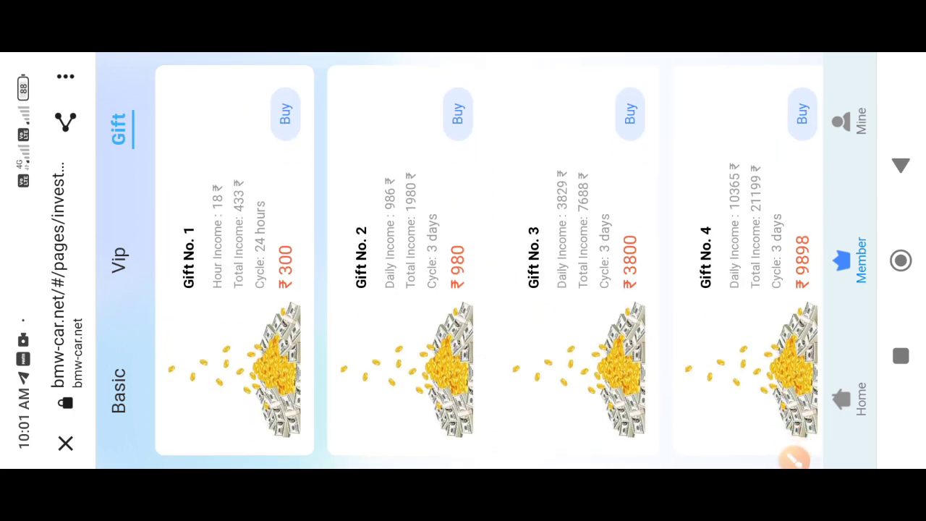
left_click(794, 457)
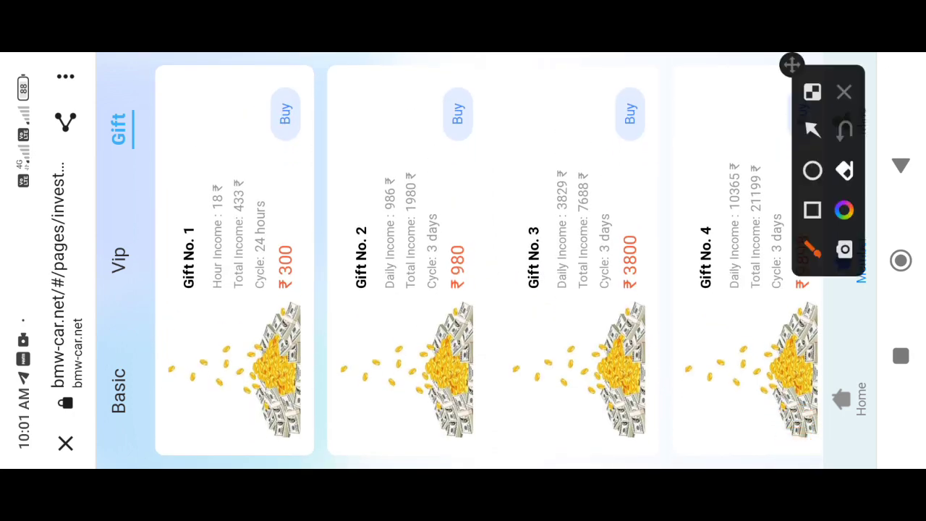
left_click(813, 210)
mouse_move(90, 271)
left_mouse_down()
mouse_move(113, 301)
mouse_move(145, 69)
left_mouse_up()
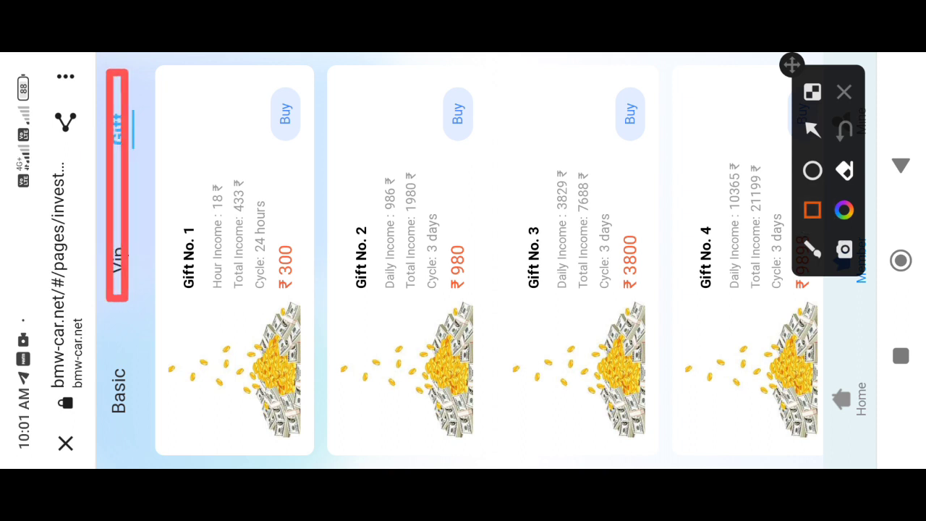
mouse_move(102, 460)
left_mouse_down()
mouse_move(117, 350)
mouse_move(141, 320)
left_mouse_up()
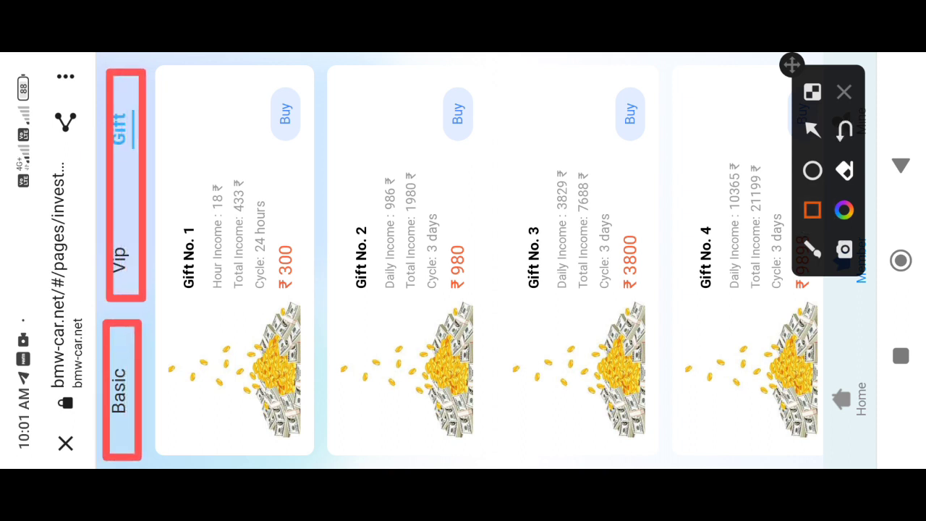
mouse_move(192, 395)
left_mouse_down()
mouse_move(403, 78)
mouse_move(838, 55)
left_mouse_up()
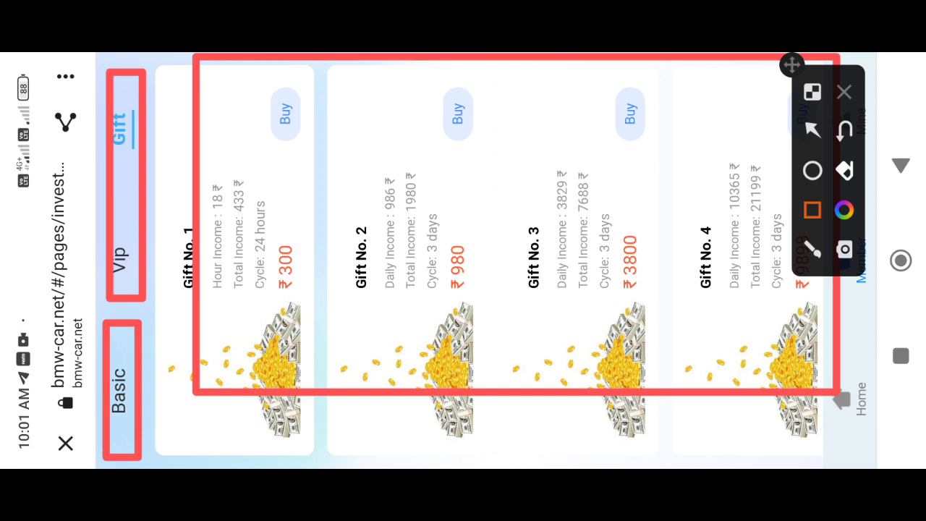
left_click(844, 91)
Switch to the Vip tab listing Welfare products 1–4 and annotate the list
left_click(119, 259)
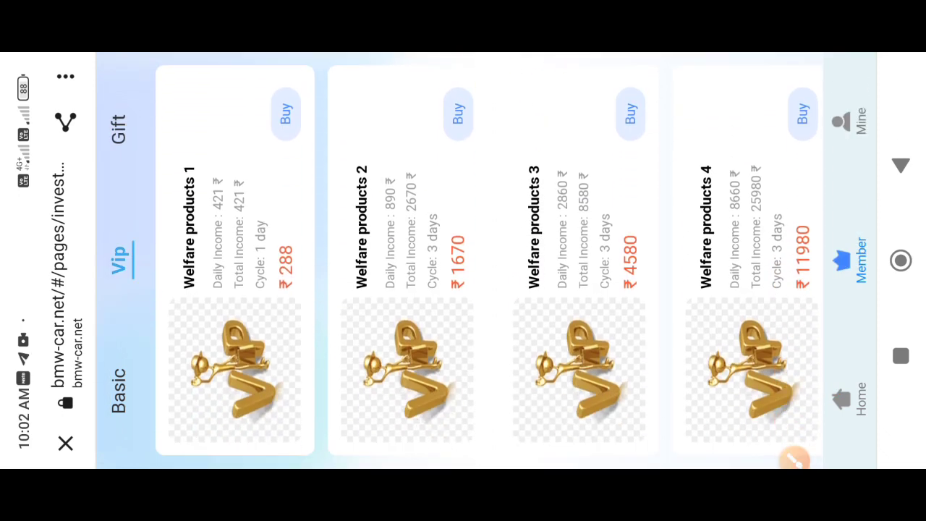
left_click(795, 459)
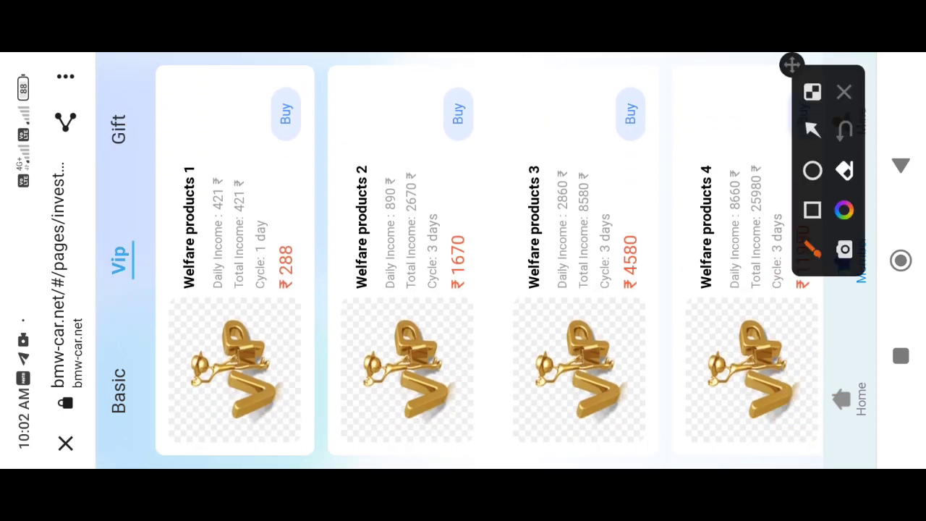
left_click_drag(791, 65, 562, 129)
left_click(583, 274)
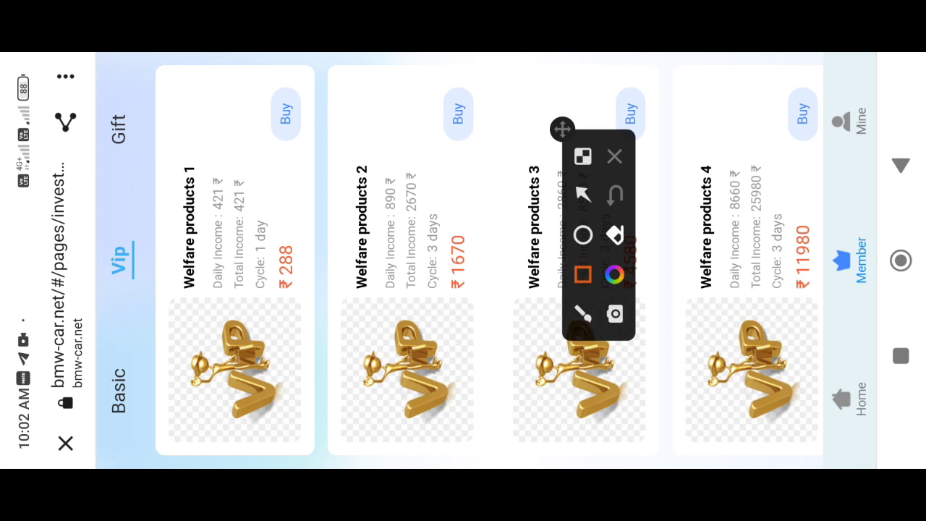
mouse_move(831, 184)
left_mouse_down()
mouse_move(876, 79)
mouse_move(873, 66)
left_mouse_up()
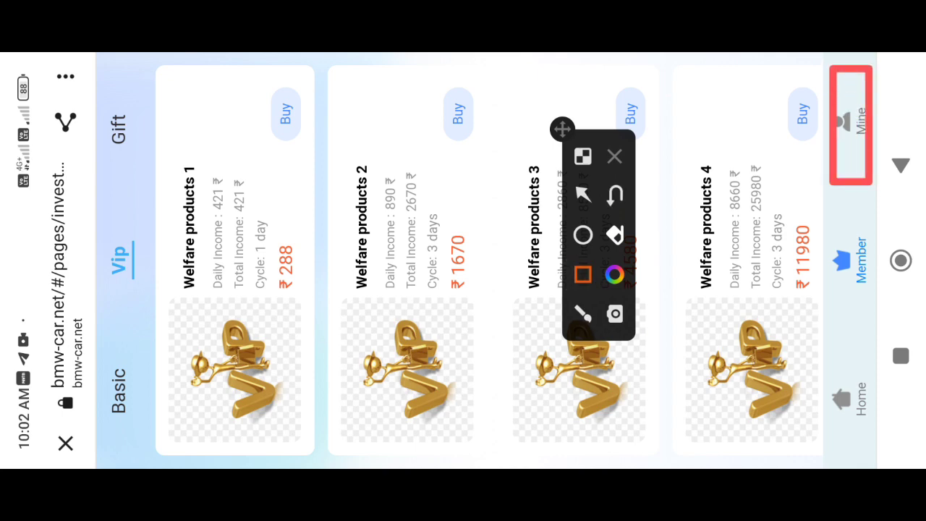
left_click(614, 156)
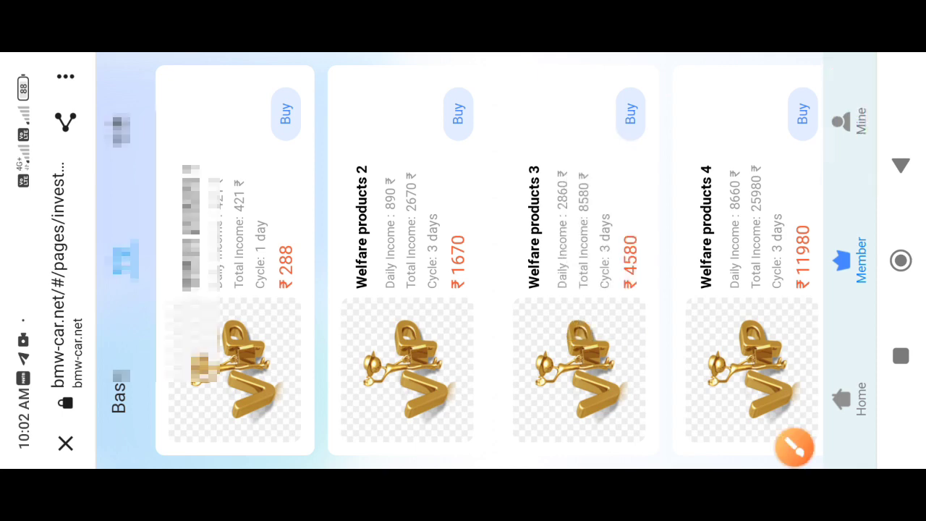
Open the Mine page and annotate it with a rectangle and an arrow
left_click(852, 120)
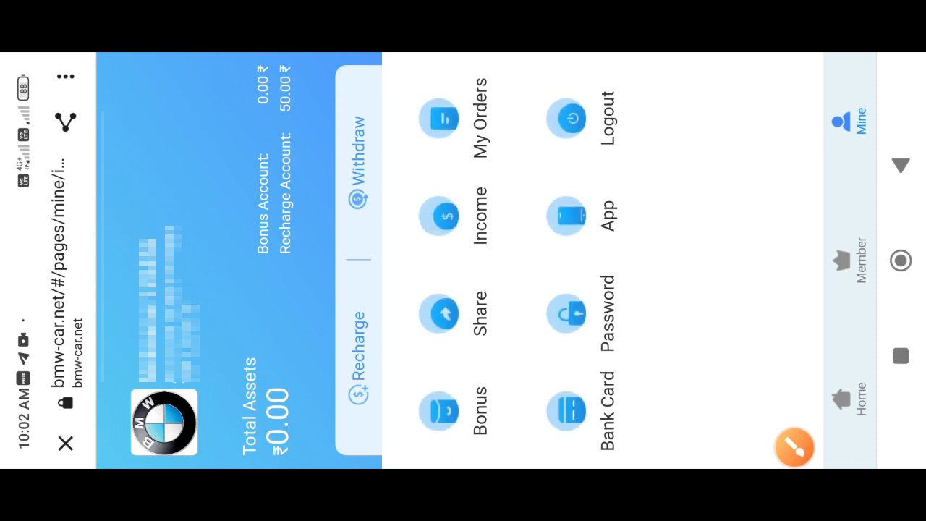
left_click(794, 447)
left_click(813, 210)
mouse_move(226, 291)
left_mouse_down()
mouse_move(304, 461)
mouse_move(201, 153)
mouse_move(289, 54)
mouse_move(314, 53)
left_mouse_up()
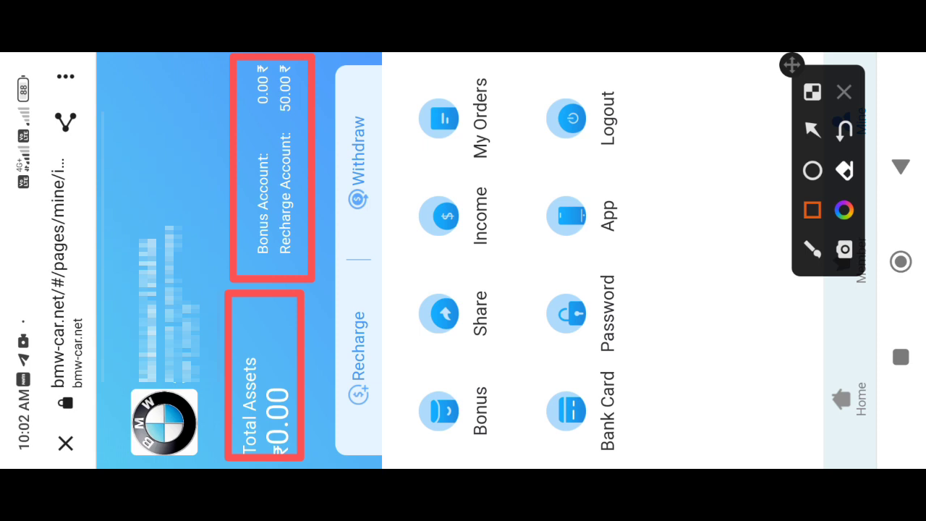
left_click(813, 129)
left_click_drag(375, 175, 298, 111)
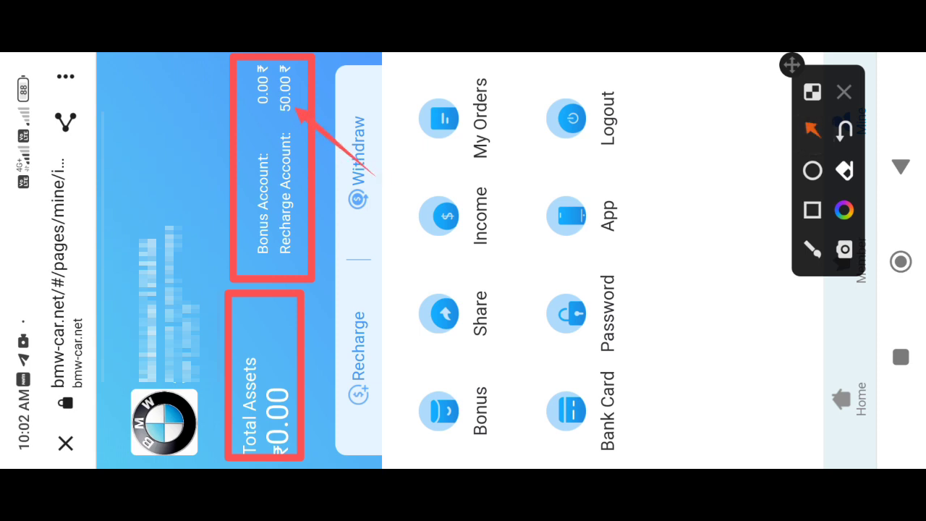
Box each account option on the Mine page, then clear the markings
left_click(813, 209)
mouse_move(411, 456)
left_mouse_down()
mouse_move(417, 198)
mouse_move(710, 68)
mouse_move(699, 66)
left_mouse_up()
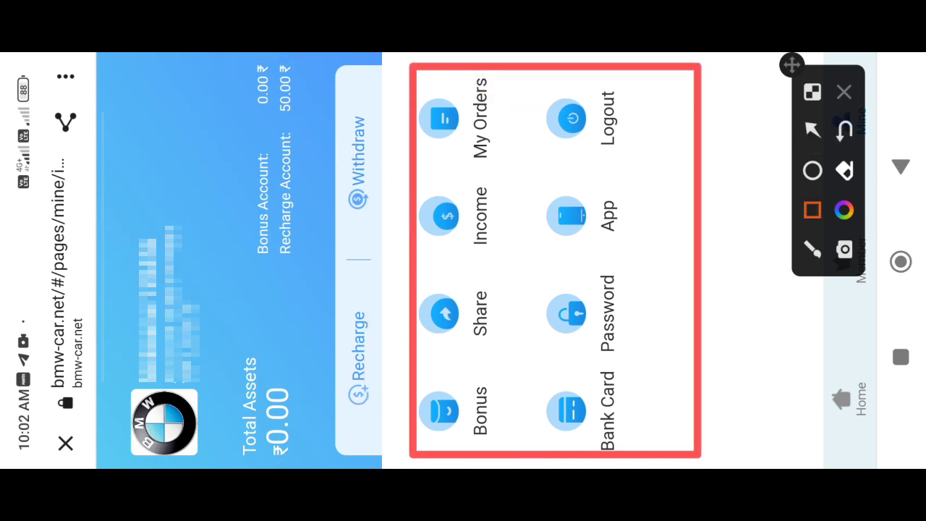
left_click_drag(418, 458, 534, 349)
left_click_drag(408, 357, 520, 282)
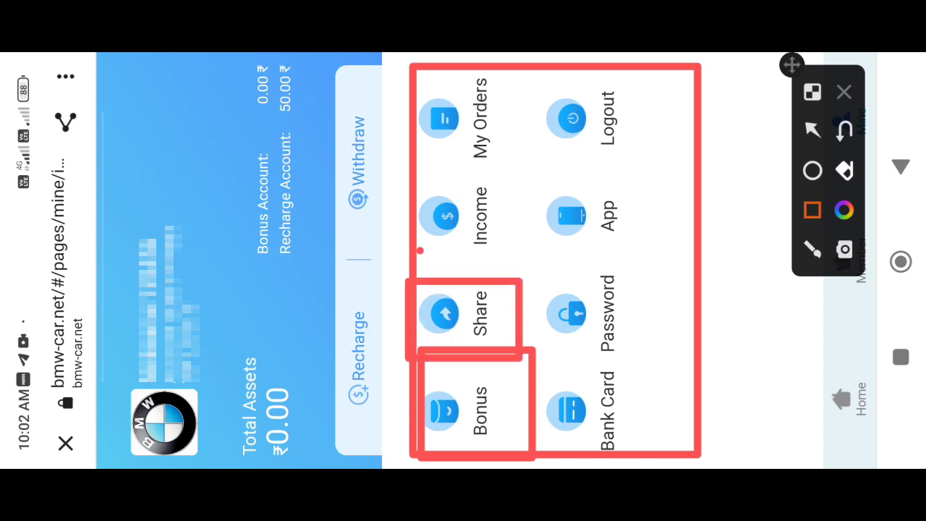
left_click_drag(418, 252, 525, 173)
left_click_drag(410, 145, 542, 72)
mouse_move(558, 458)
left_mouse_down()
mouse_move(563, 391)
mouse_move(670, 352)
left_mouse_up()
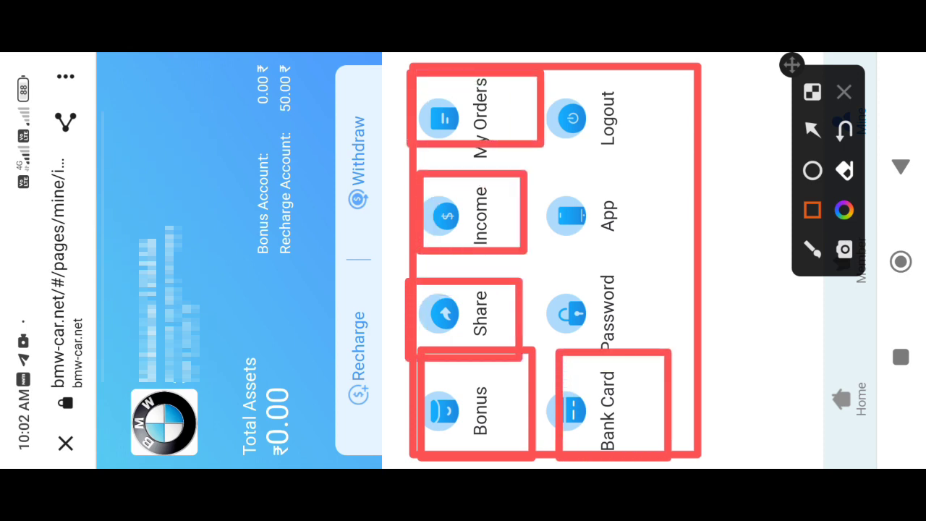
mouse_move(541, 353)
left_mouse_down()
mouse_move(621, 265)
mouse_move(659, 262)
left_mouse_up()
mouse_move(537, 262)
left_mouse_down()
mouse_move(573, 192)
mouse_move(666, 153)
left_mouse_up()
left_click_drag(546, 154, 665, 71)
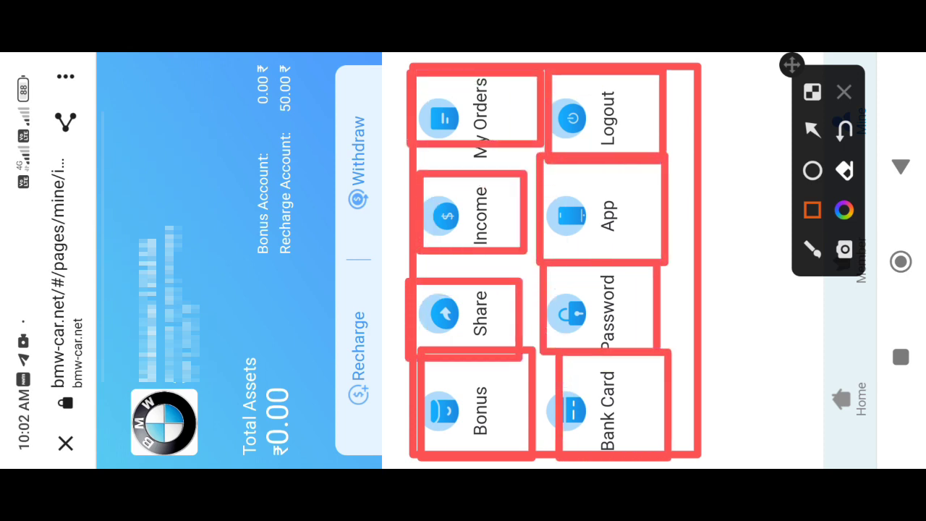
left_click(844, 92)
Box one more account option and clear the annotations again
left_click(791, 444)
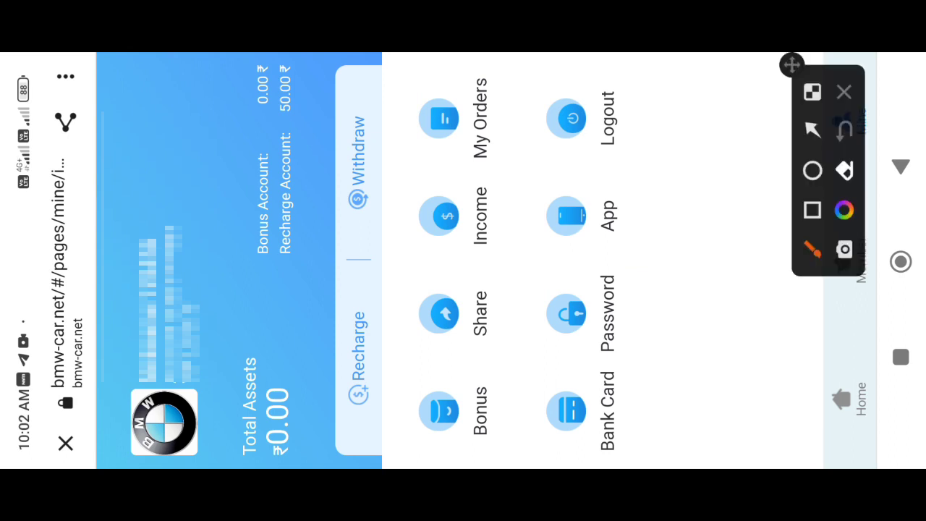
left_click(812, 210)
mouse_move(409, 353)
left_mouse_down()
mouse_move(415, 311)
mouse_move(509, 247)
left_mouse_up()
left_click(844, 92)
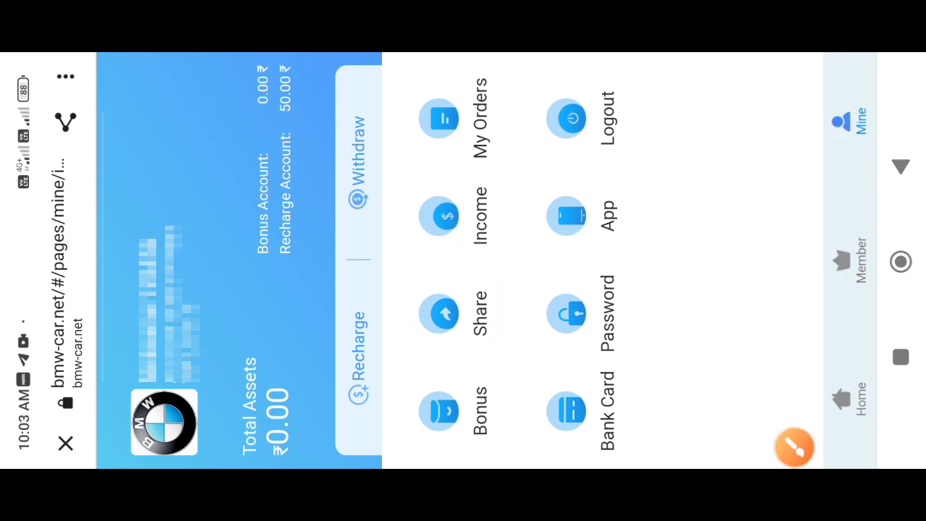
left_click(463, 313)
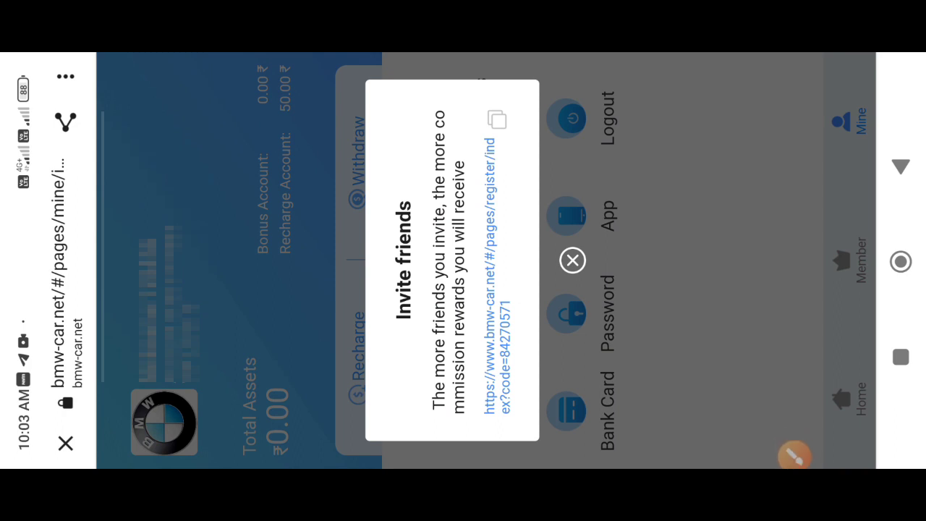
left_click(795, 447)
left_click(812, 210)
mouse_move(477, 427)
left_mouse_down()
mouse_move(501, 141)
mouse_move(521, 104)
left_mouse_up()
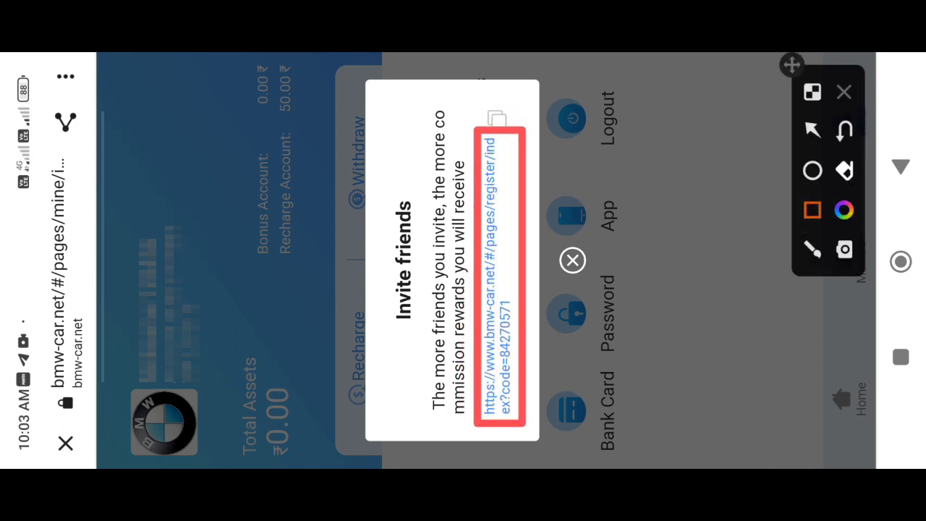
left_click(844, 130)
left_click(471, 136)
left_click_drag(471, 136, 524, 94)
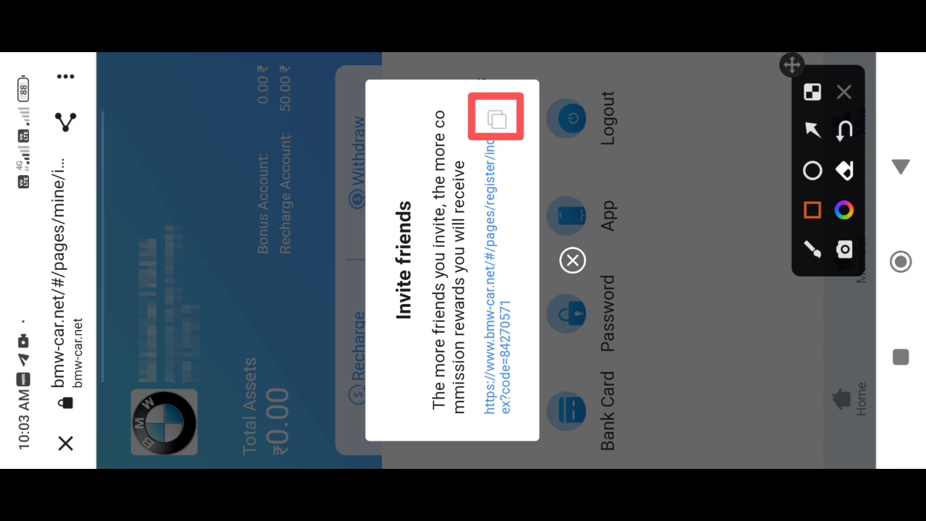
left_click(844, 92)
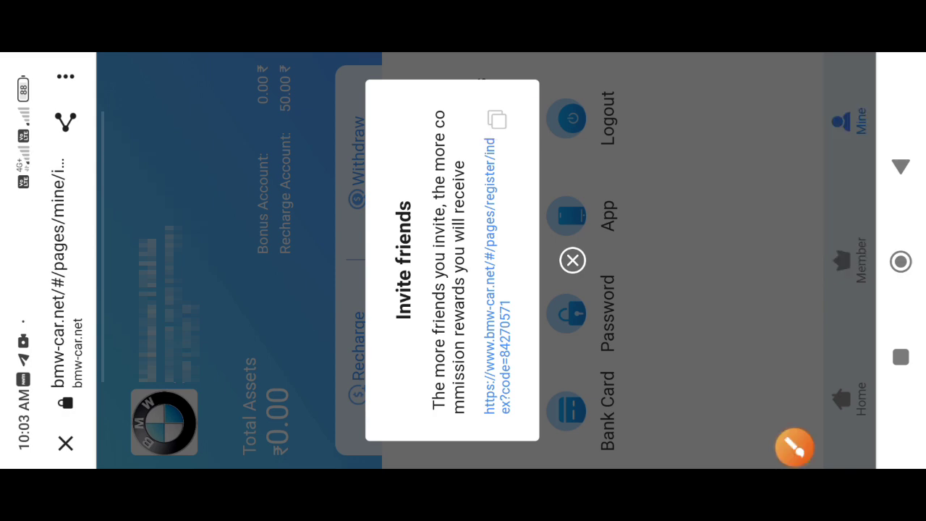
left_click(573, 261)
left_click(795, 447)
mouse_move(412, 275)
left_mouse_down()
mouse_move(463, 163)
mouse_move(389, 246)
left_mouse_up()
left_click(844, 92)
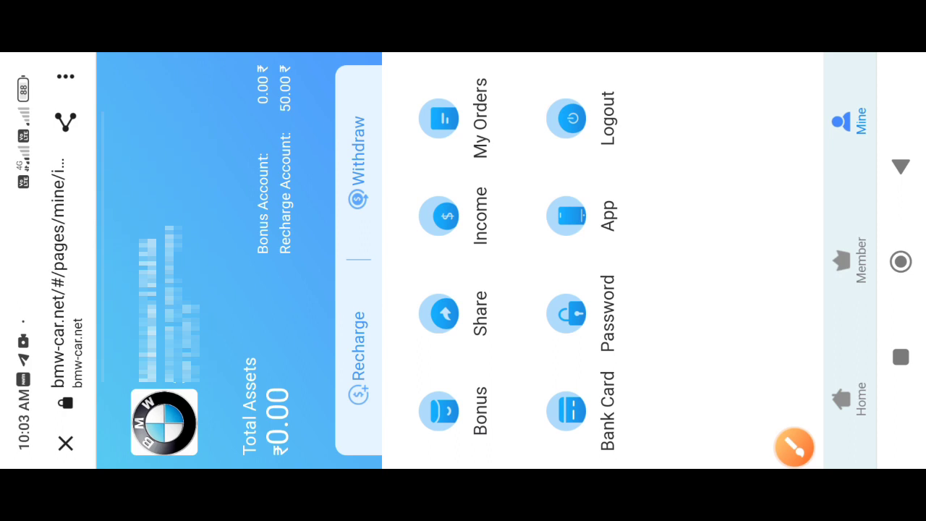
left_click(793, 445)
left_click(812, 210)
mouse_move(404, 158)
left_mouse_down()
mouse_move(465, 62)
mouse_move(518, 59)
left_mouse_up()
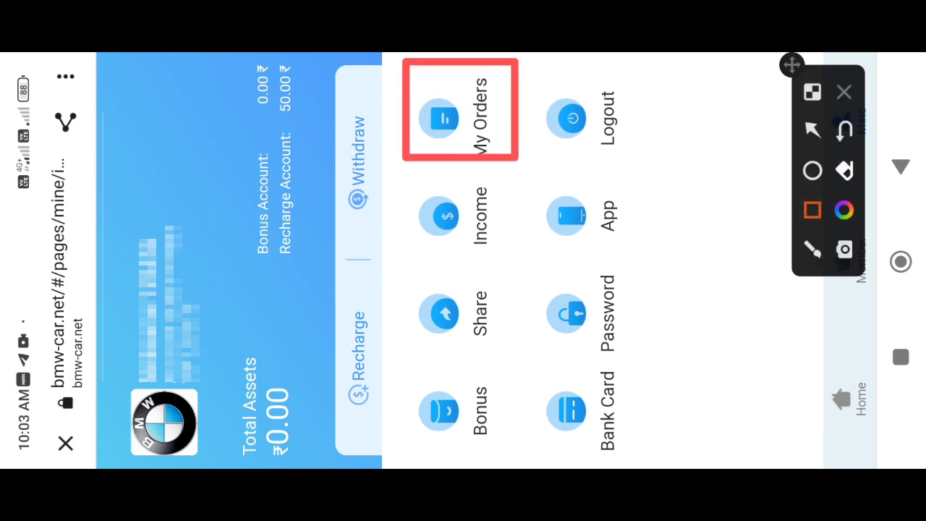
mouse_move(562, 460)
left_mouse_down()
mouse_move(533, 393)
mouse_move(635, 350)
left_mouse_up()
left_click(844, 92)
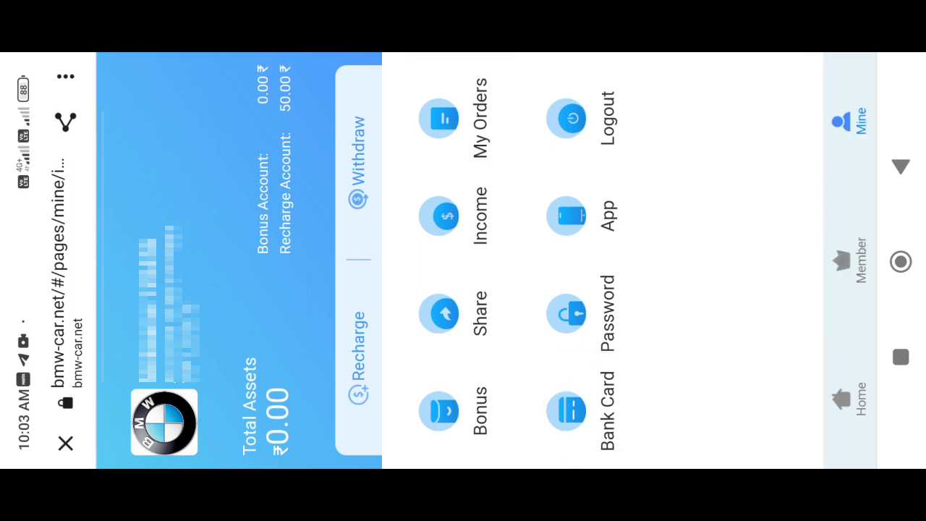
left_click(794, 448)
left_click(812, 210)
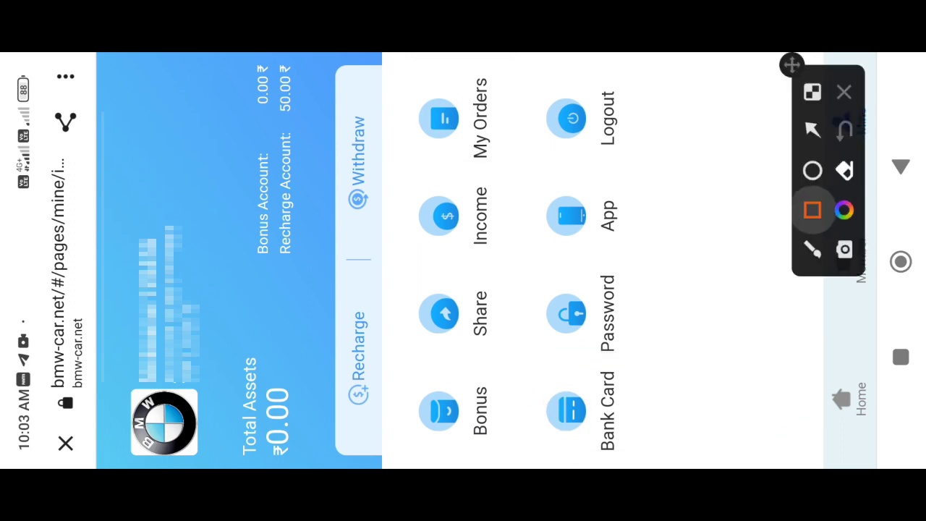
mouse_move(527, 460)
left_mouse_down()
mouse_move(527, 412)
mouse_move(645, 360)
left_mouse_up()
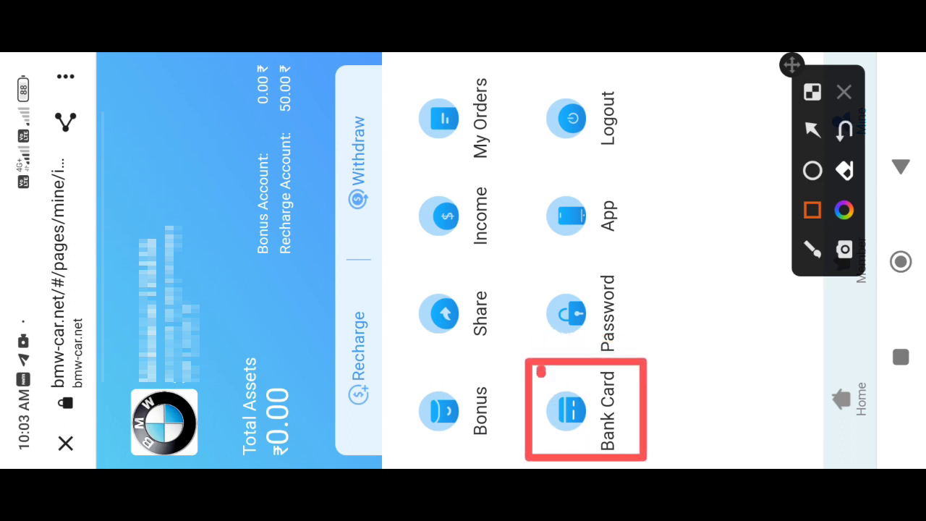
left_click_drag(541, 373, 640, 242)
left_click(844, 92)
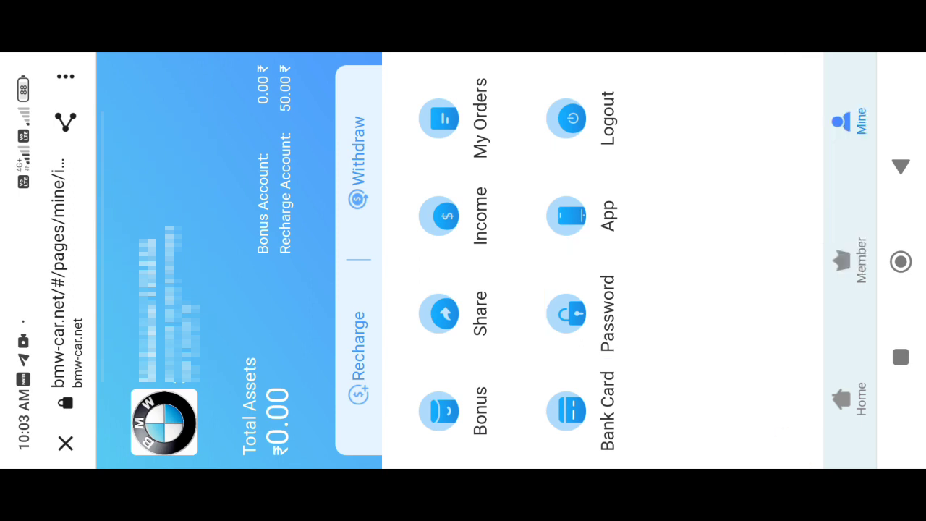
left_click(795, 447)
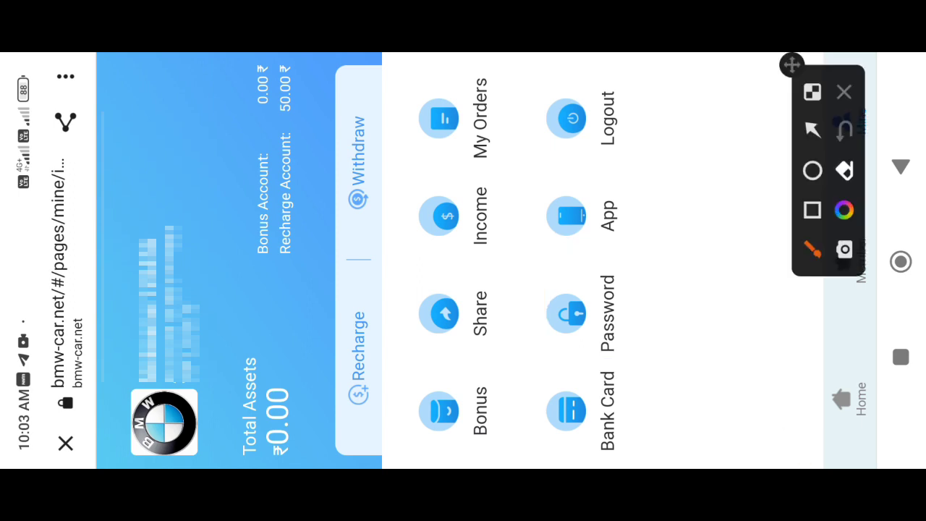
left_click(812, 210)
left_click_drag(533, 275, 655, 150)
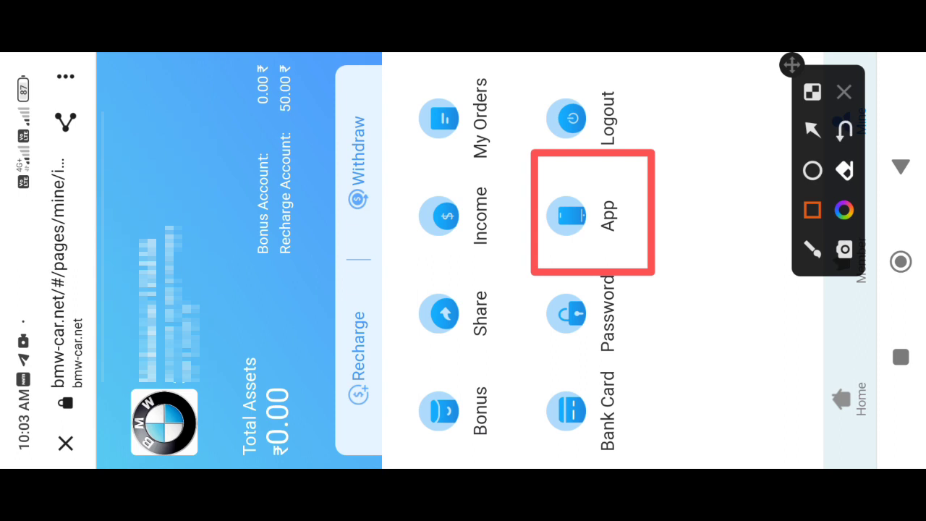
mouse_move(539, 171)
left_mouse_down()
mouse_move(542, 109)
mouse_move(644, 64)
left_mouse_up()
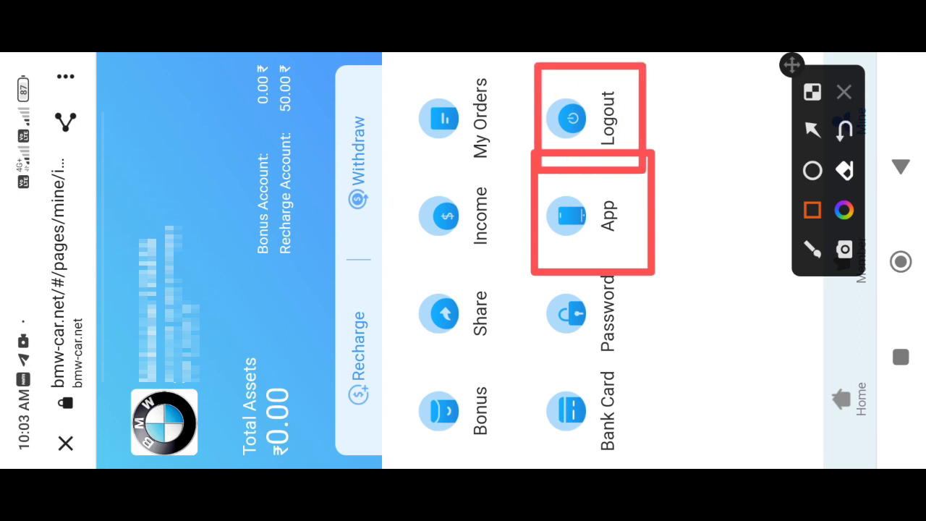
left_click(844, 91)
left_click(793, 446)
left_click_drag(662, 315, 369, 346)
left_click(812, 210)
left_click_drag(341, 417, 401, 264)
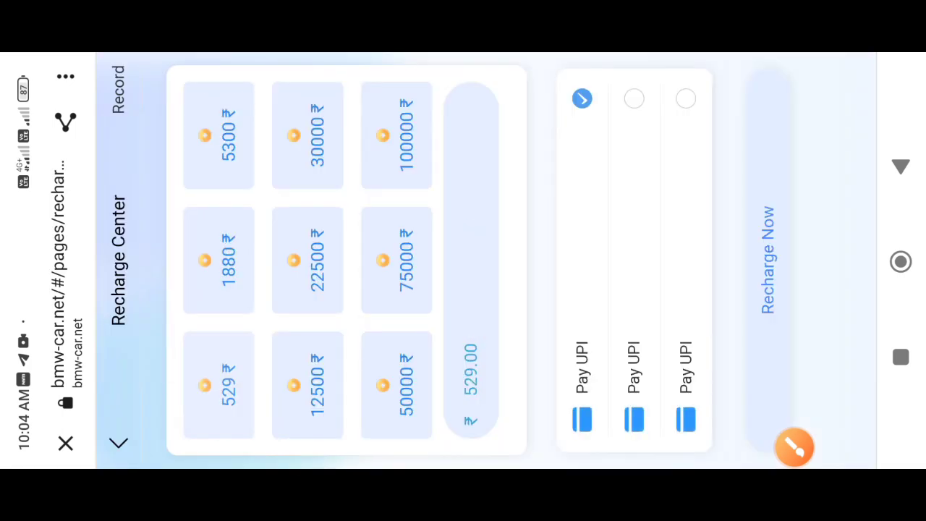
Mark up the Recharge Center amount area with annotation boxes, then clear them
left_click(794, 447)
mouse_move(547, 456)
left_mouse_down()
mouse_move(585, 94)
mouse_move(724, 124)
mouse_move(532, 420)
left_mouse_up()
left_click(844, 92)
left_click(794, 447)
left_click(812, 210)
mouse_move(561, 448)
left_mouse_down()
mouse_move(533, 388)
mouse_move(618, 66)
mouse_move(608, 68)
left_mouse_up()
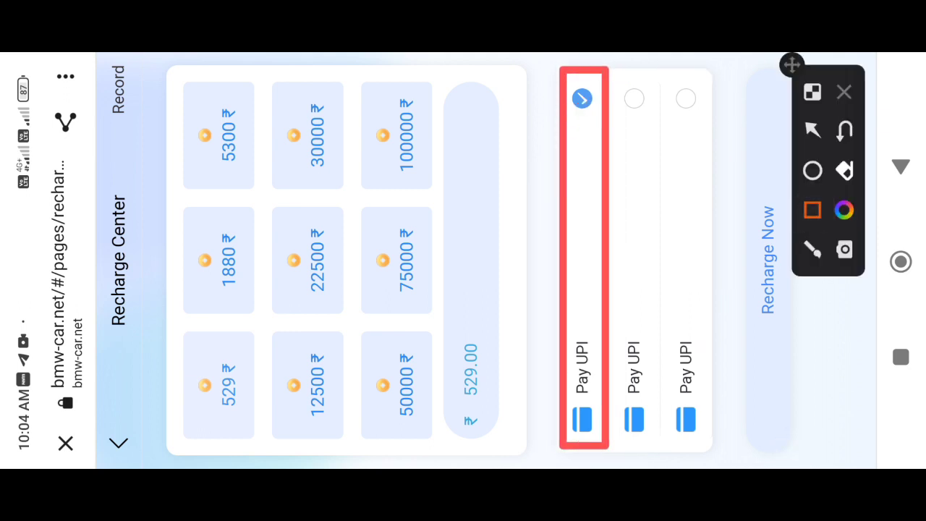
left_click_drag(445, 446, 500, 131)
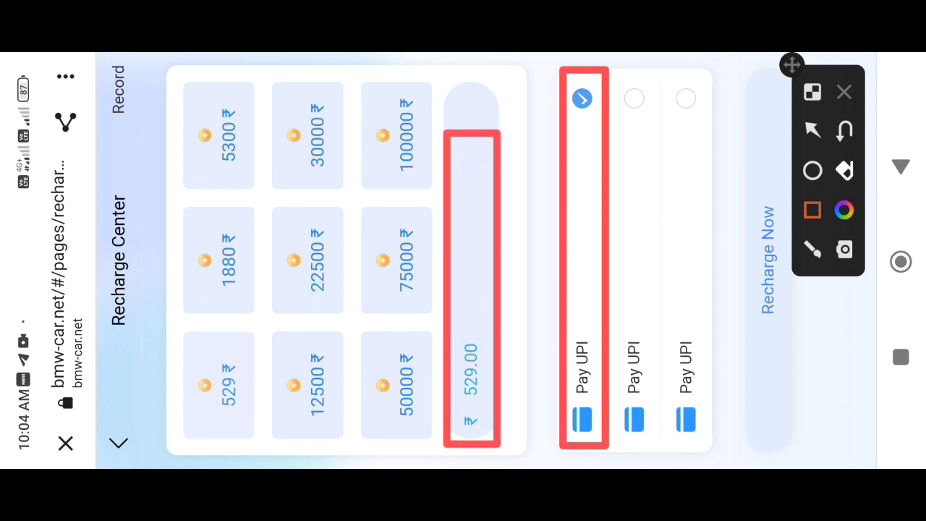
left_click(844, 91)
Select the 529.00 amount field, dismiss the keypad, and mark the first Pay UPI option
left_click(471, 340)
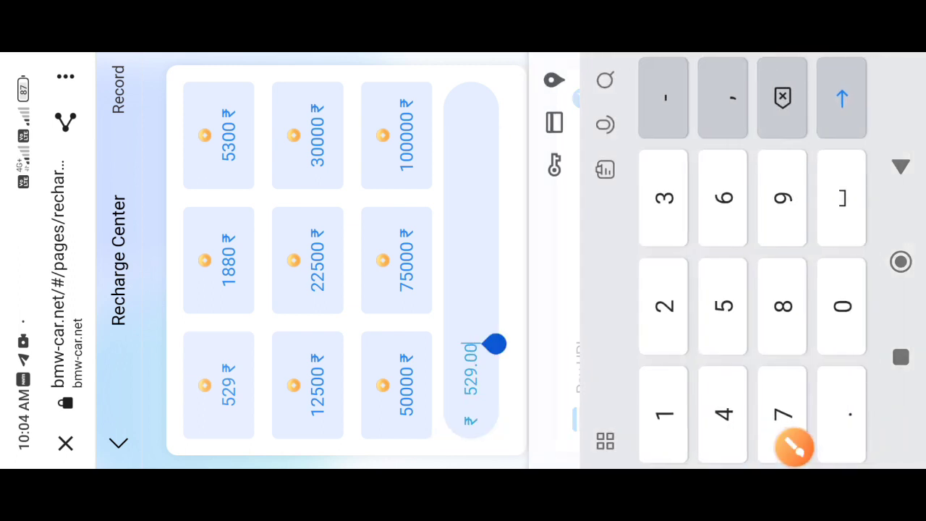
left_click(901, 166)
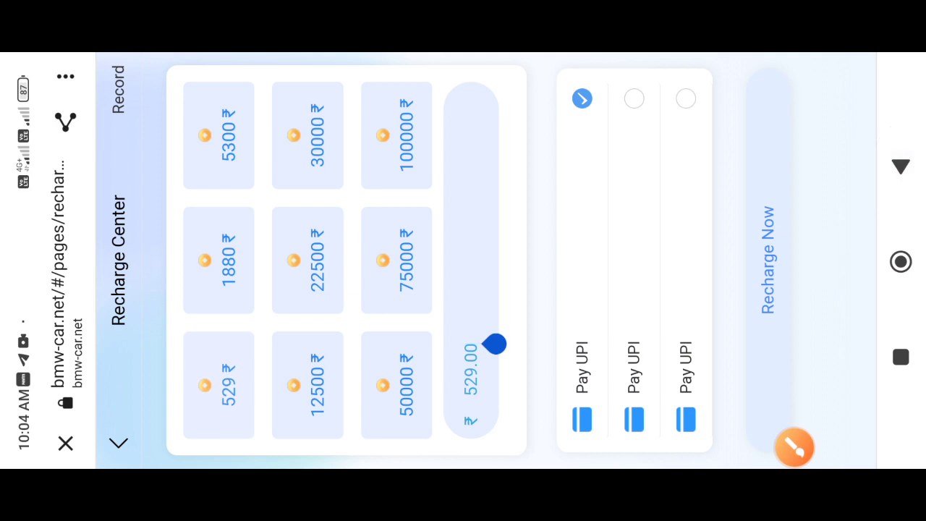
left_click(794, 447)
left_click_drag(216, 449, 165, 382)
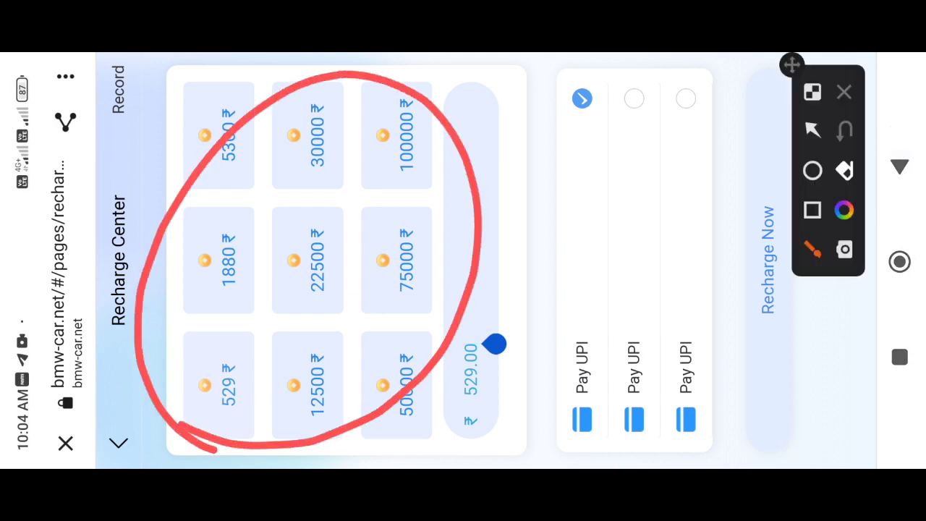
left_click(844, 92)
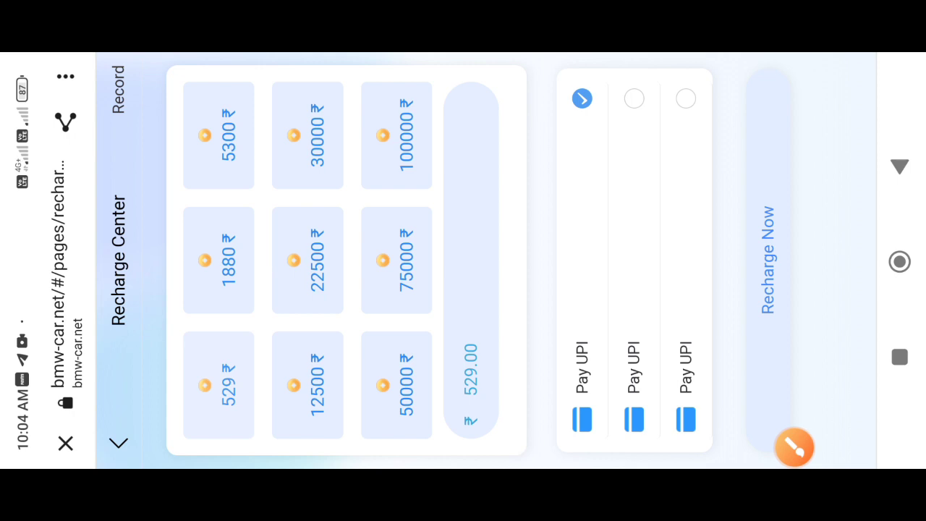
Box the Recharge Now button and submit the ₹529.00 recharge
left_click(795, 447)
left_click(865, 73)
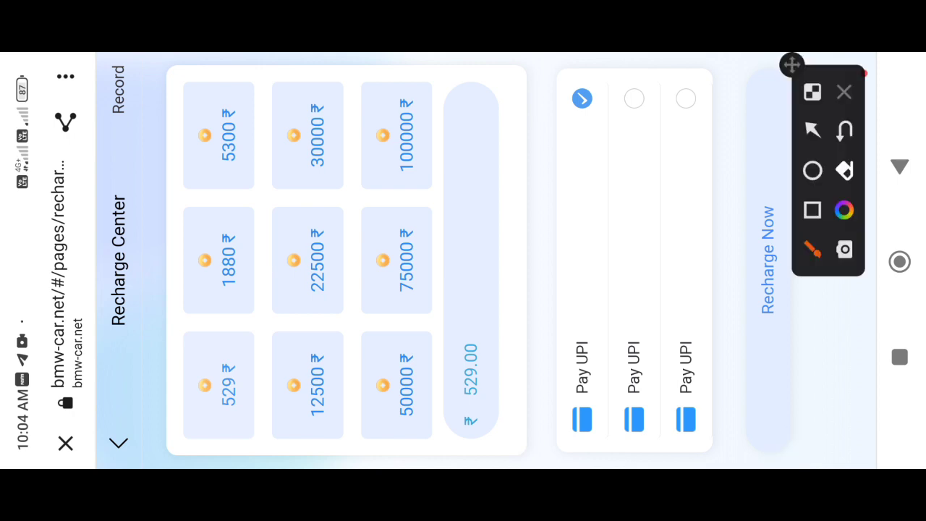
left_click(812, 210)
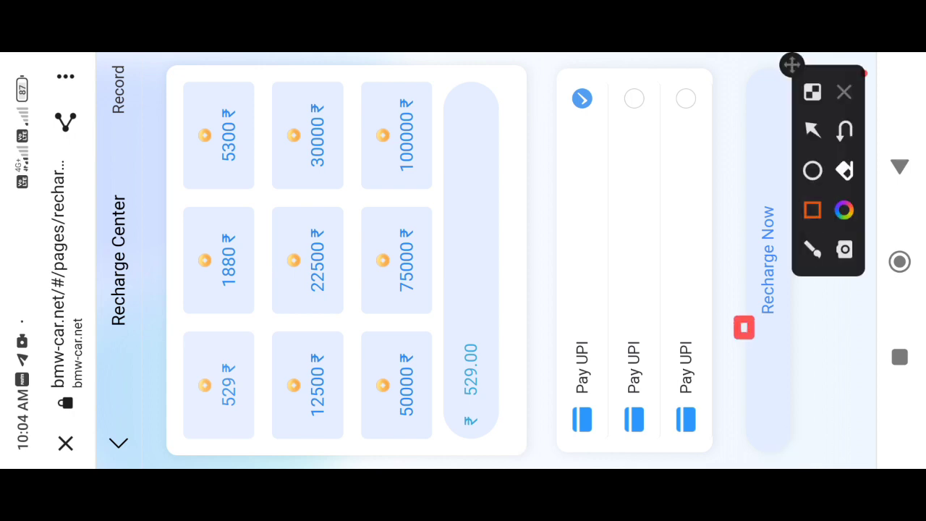
left_click_drag(749, 339, 810, 153)
left_click(844, 92)
left_click(769, 261)
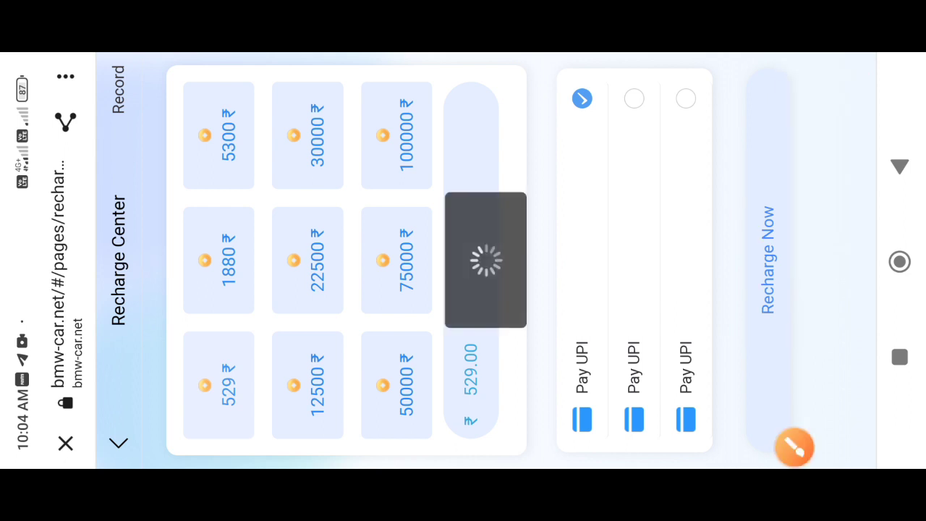
Outline the ₹529.00 deposit details on the upisafe.cc payment page, then clear the marks
left_click(794, 447)
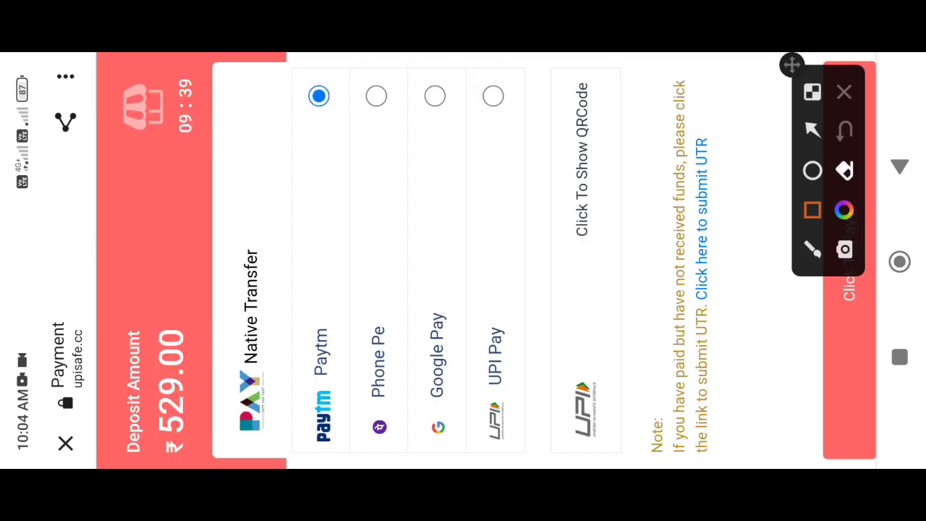
left_click_drag(291, 457, 612, 63)
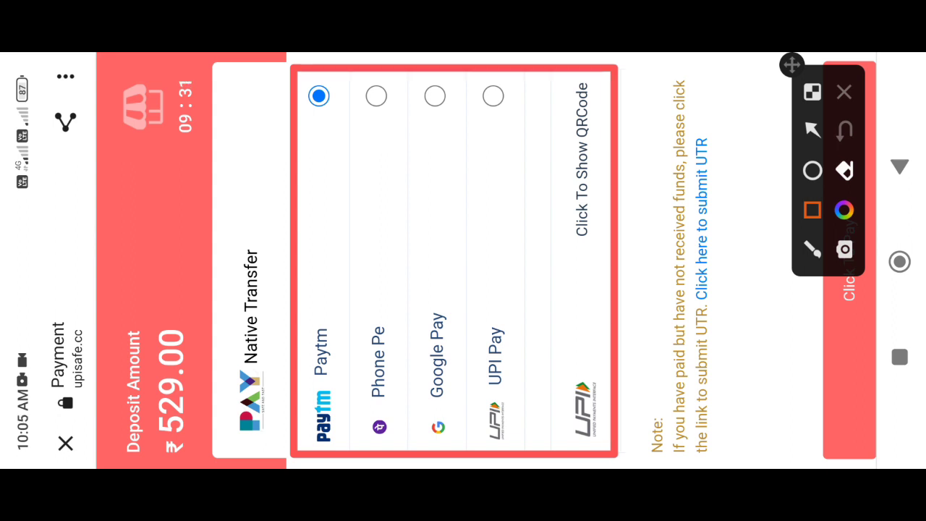
left_click(845, 92)
left_click(795, 447)
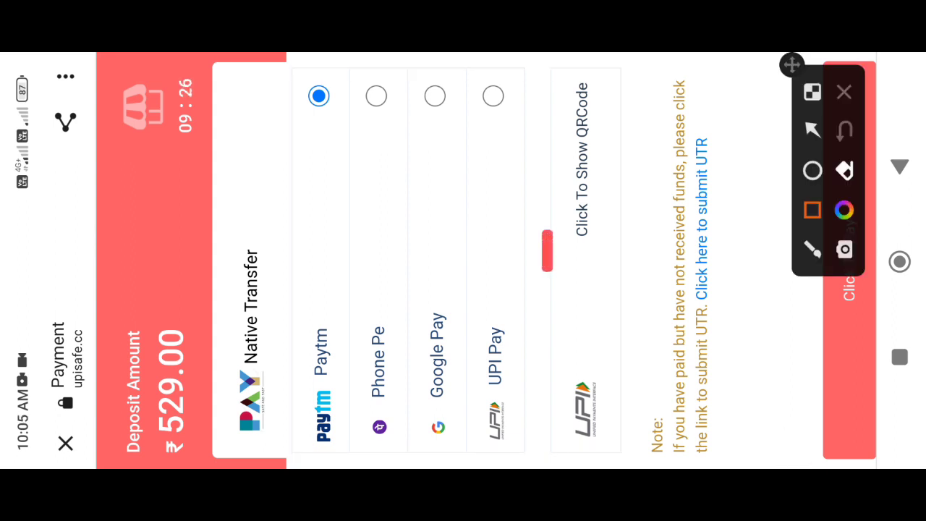
left_click_drag(549, 268, 619, 56)
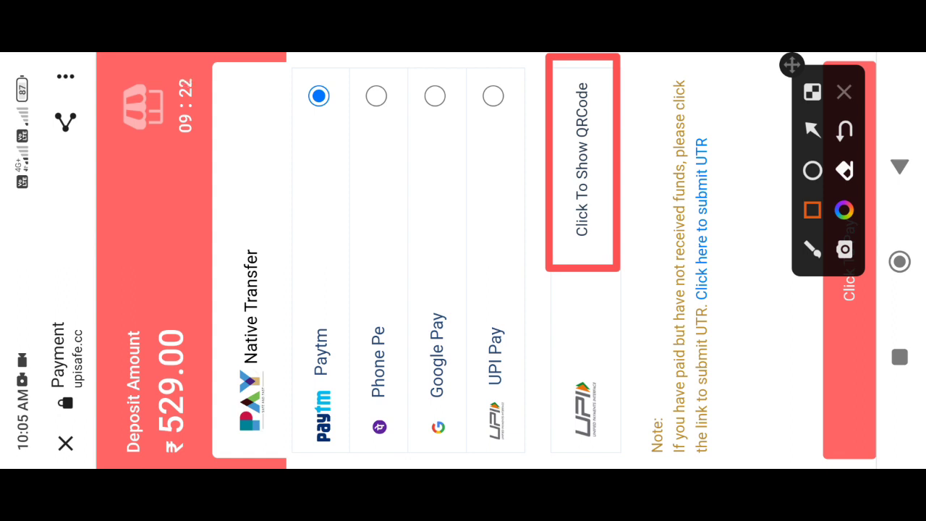
left_click(845, 92)
Reveal the UPI QR code and box it
left_click(583, 159)
scroll(463, 260, "down", 3)
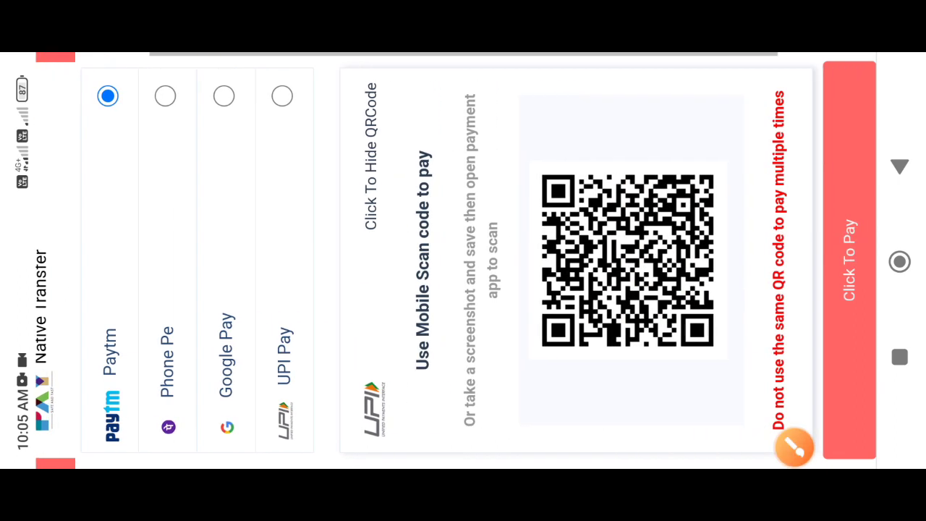
left_click(813, 210)
left_click_drag(522, 79, 757, 430)
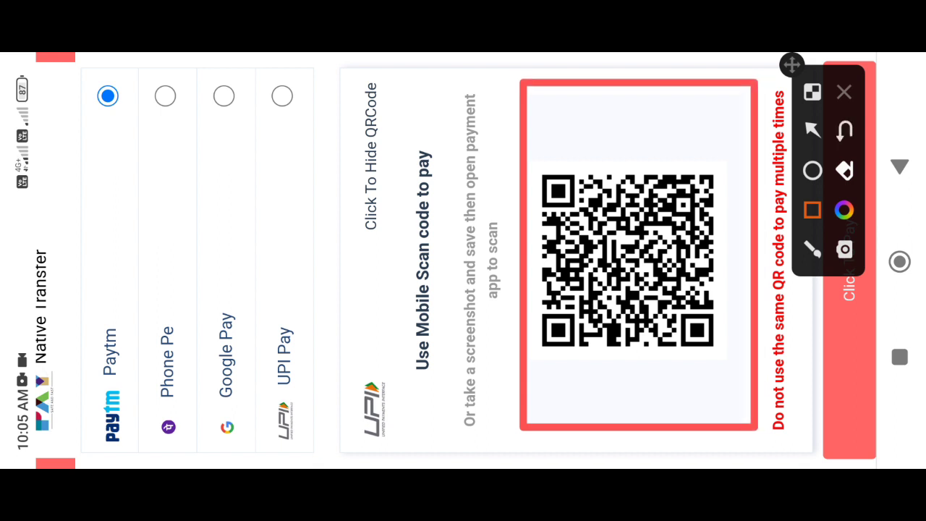
left_click(845, 91)
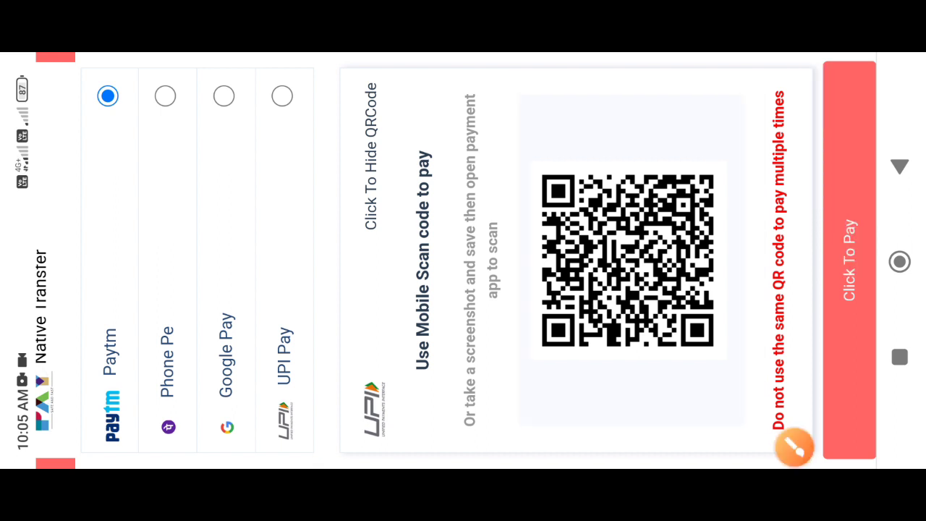
scroll(463, 261, "up", 3)
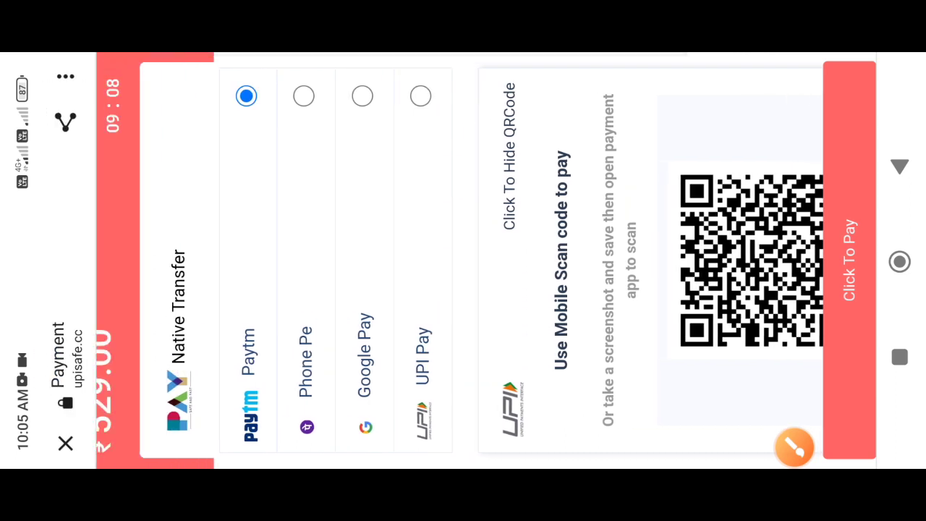
Hide the QR code again and return to the bmw-car.net Mine page
left_click(794, 447)
mouse_move(282, 438)
left_mouse_down()
mouse_move(528, 67)
mouse_move(362, 423)
mouse_move(254, 366)
left_mouse_up()
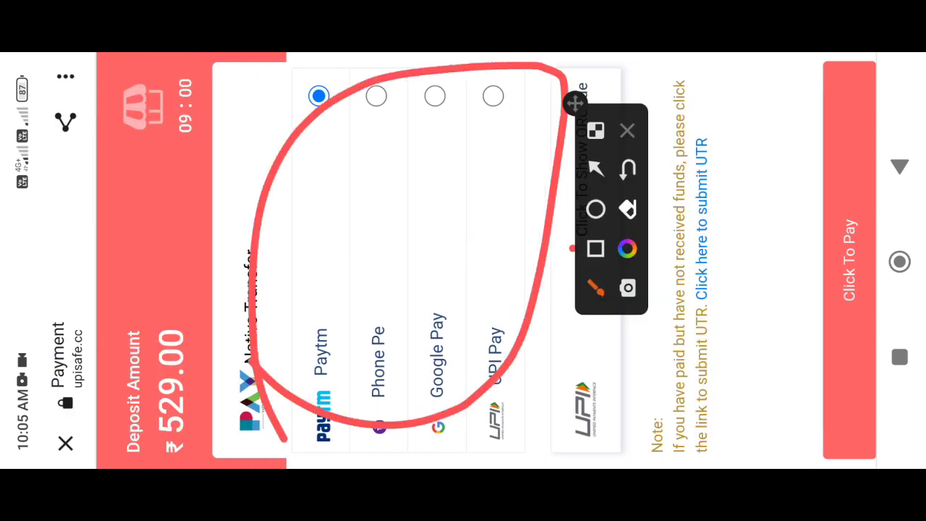
left_click(595, 168)
left_click_drag(731, 168, 847, 257)
left_click(596, 248)
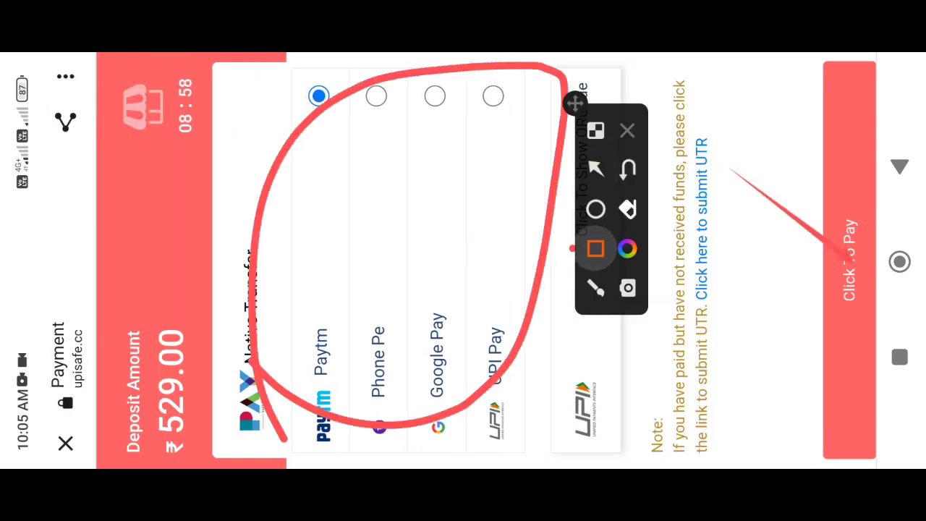
mouse_move(803, 351)
left_mouse_down()
mouse_move(803, 261)
mouse_move(876, 158)
left_mouse_up()
left_click(627, 130)
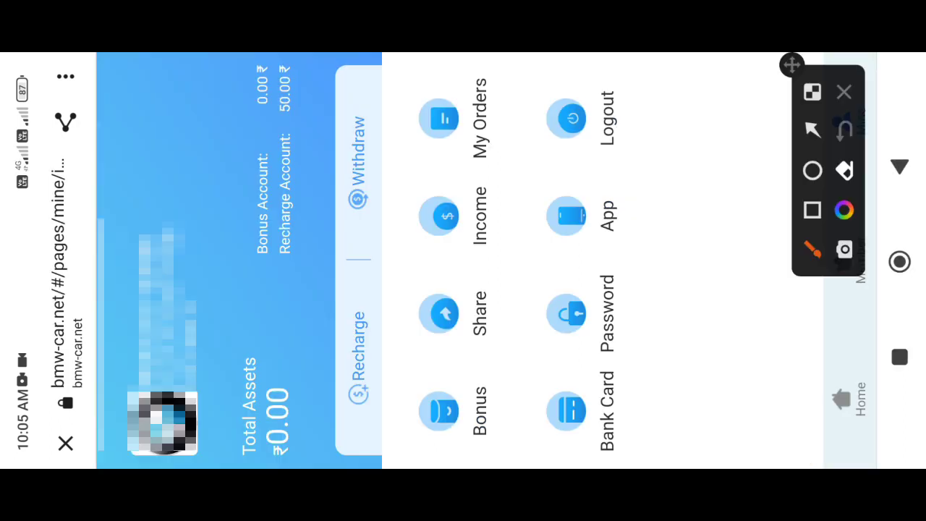
Box the Withdraw option on the Mine page in red, then clear the annotations
left_click(812, 210)
left_click_drag(217, 458, 317, 292)
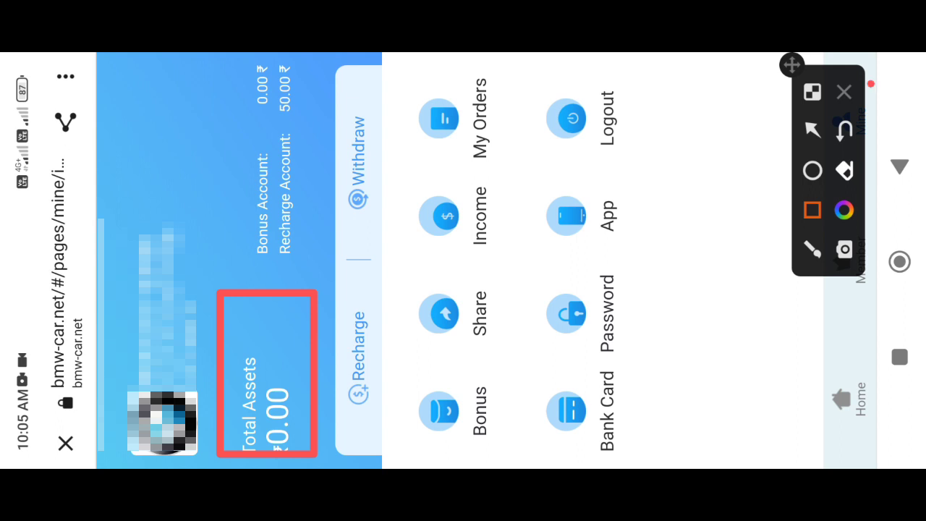
left_click(844, 92)
left_click(795, 447)
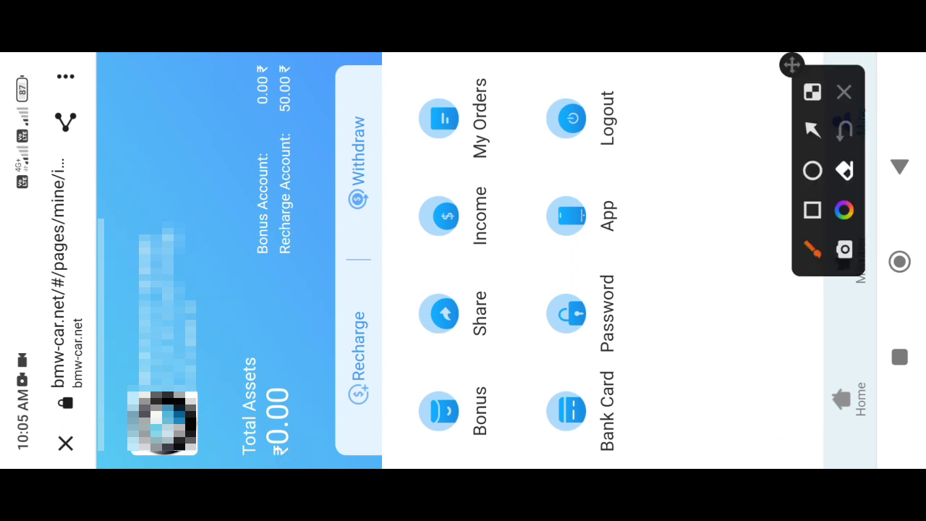
left_click(812, 210)
left_click_drag(336, 255, 412, 77)
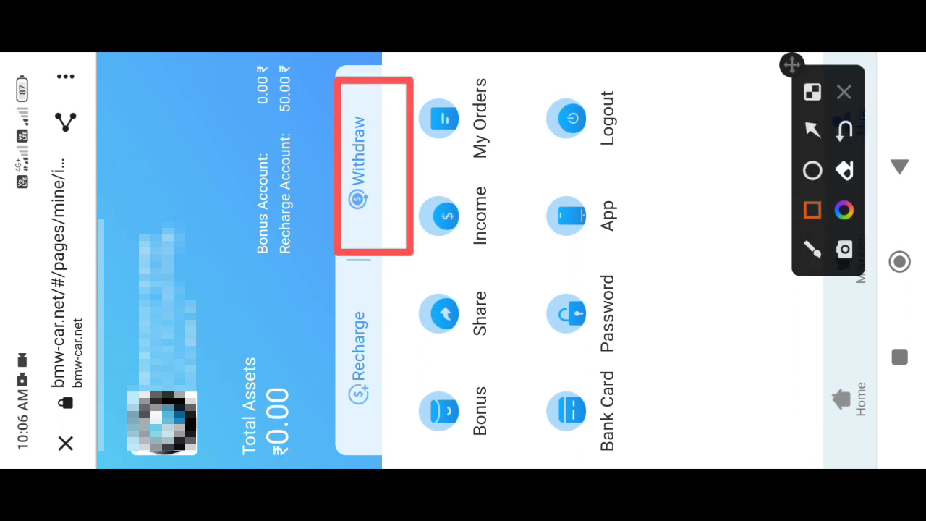
left_click(844, 92)
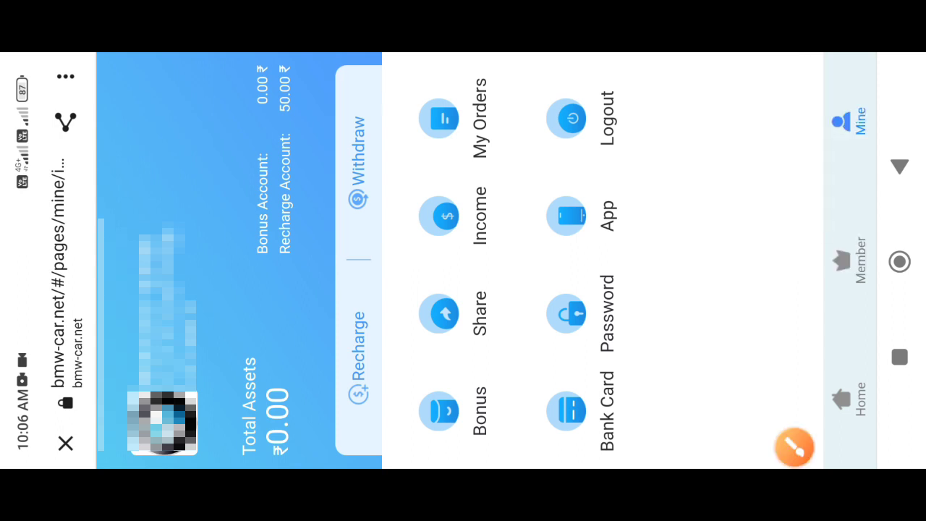
Open Withdraw and mark the available amount, amount field and 3% handling fee
left_click(359, 162)
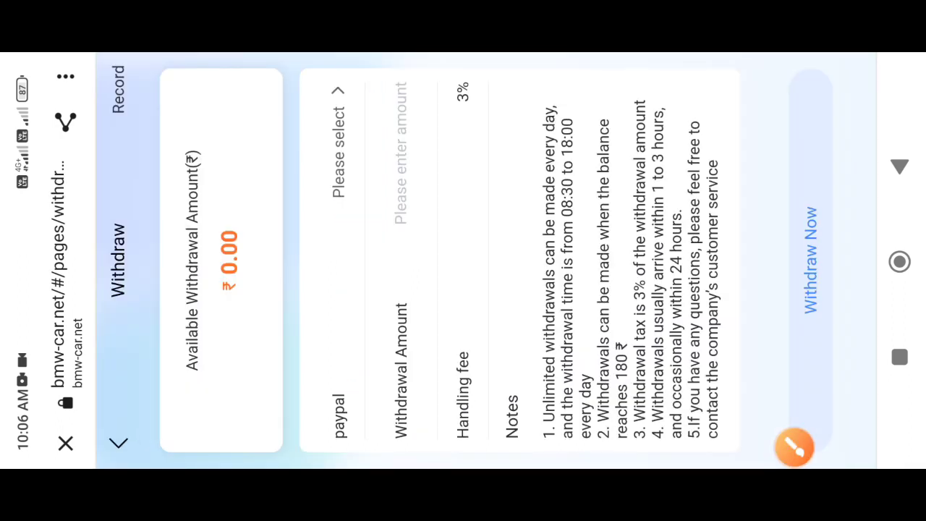
left_click(795, 449)
mouse_move(178, 397)
left_mouse_down()
mouse_move(156, 167)
mouse_move(186, 413)
mouse_move(119, 344)
left_mouse_up()
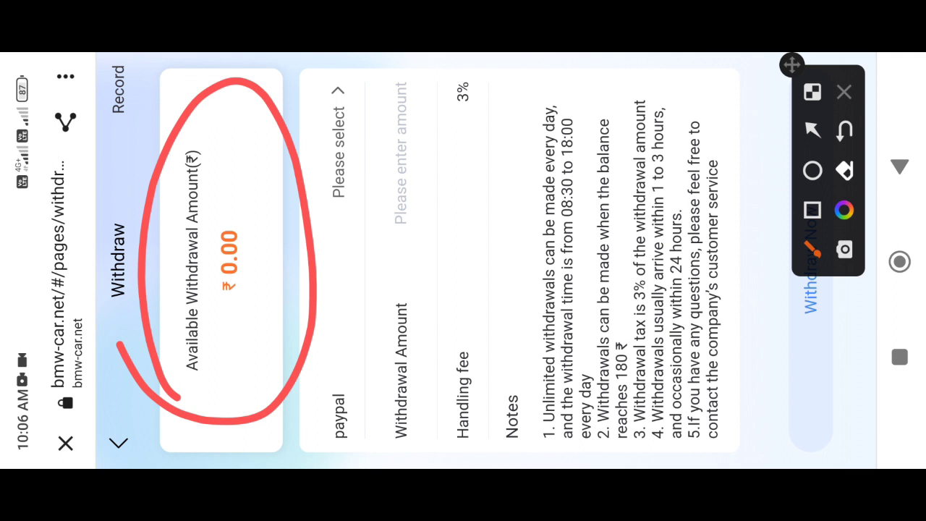
mouse_move(367, 242)
left_mouse_down()
mouse_move(355, 212)
mouse_move(438, 232)
mouse_move(369, 109)
left_mouse_up()
left_click(812, 130)
left_click_drag(526, 230, 471, 121)
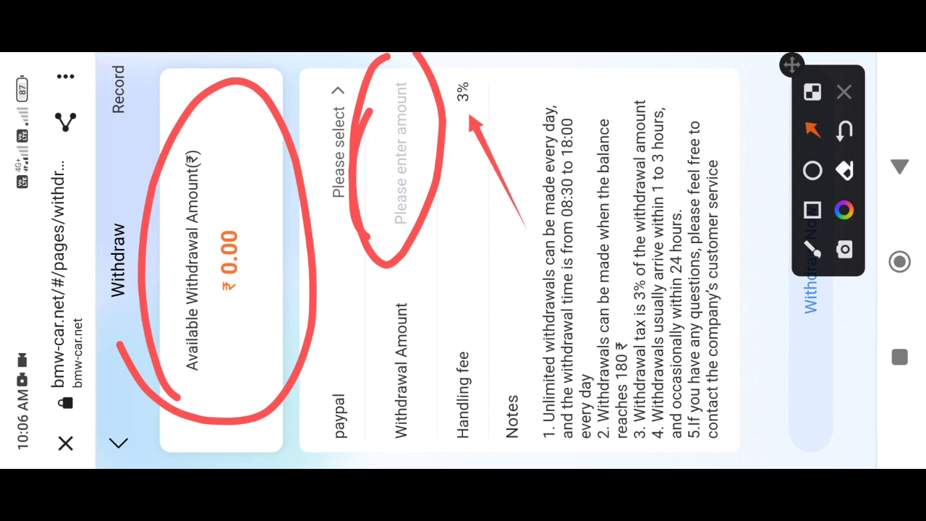
Box the withdrawal notes and Withdraw Now, clear the markings, and return Home
left_click_drag(792, 64, 609, 92)
left_click(629, 238)
mouse_move(492, 458)
left_mouse_down()
mouse_move(728, 107)
mouse_move(746, 99)
left_mouse_up()
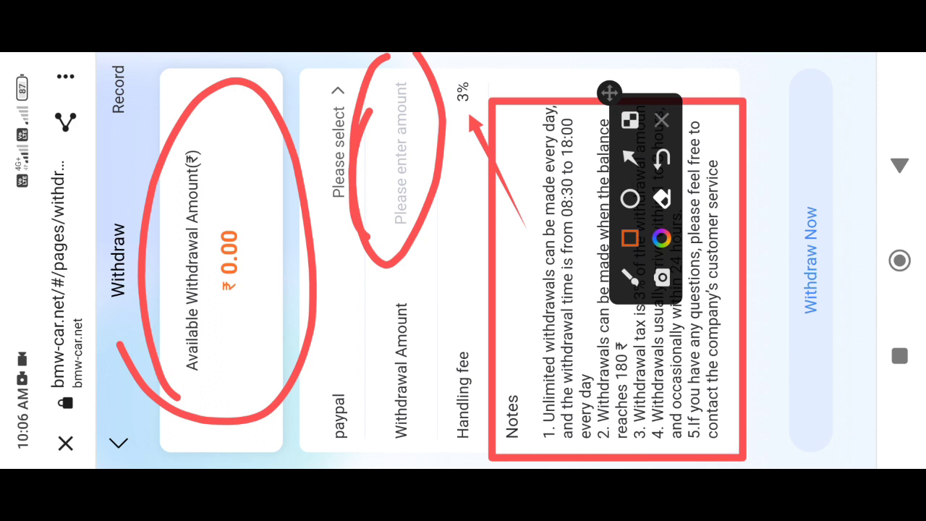
mouse_move(788, 345)
left_mouse_down()
mouse_move(800, 200)
mouse_move(851, 144)
left_mouse_up()
left_click(663, 120)
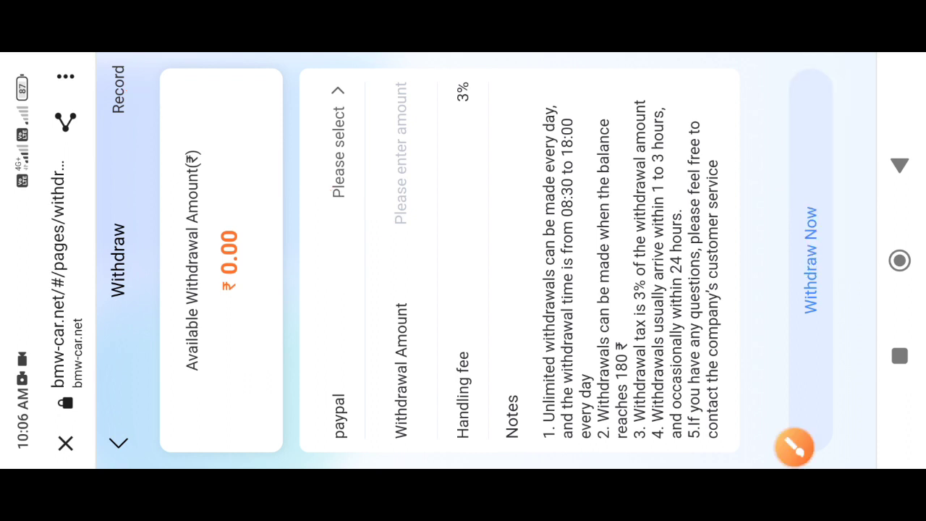
left_click(118, 443)
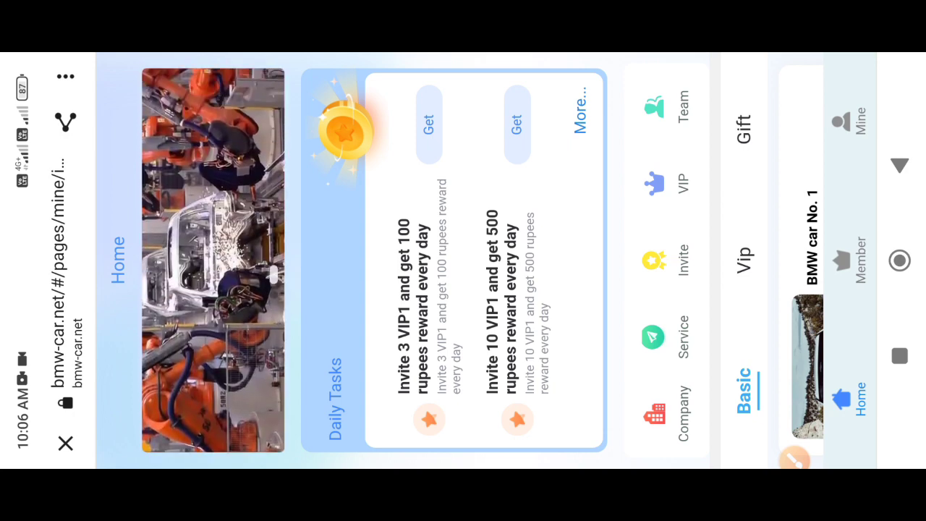
scroll(478, 261, "down", 5)
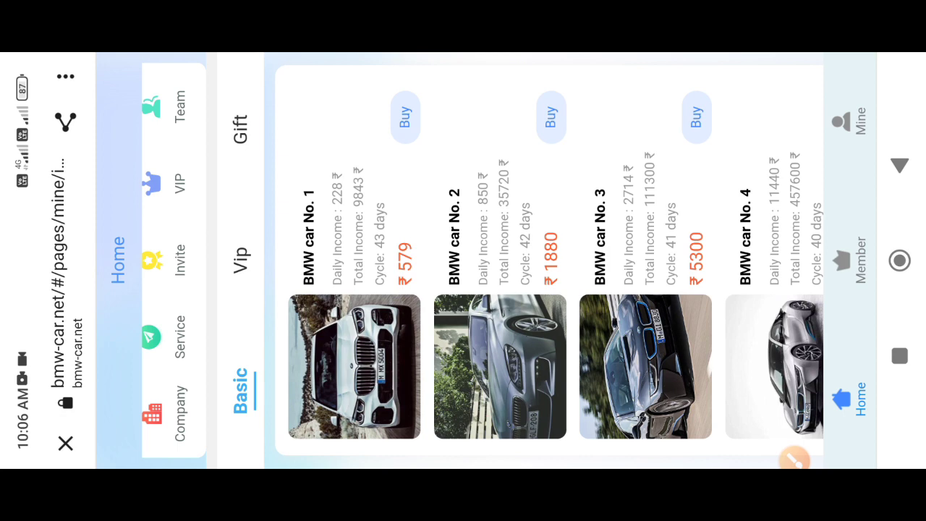
scroll(550, 261, "down", 3)
scroll(550, 260, "up", 2)
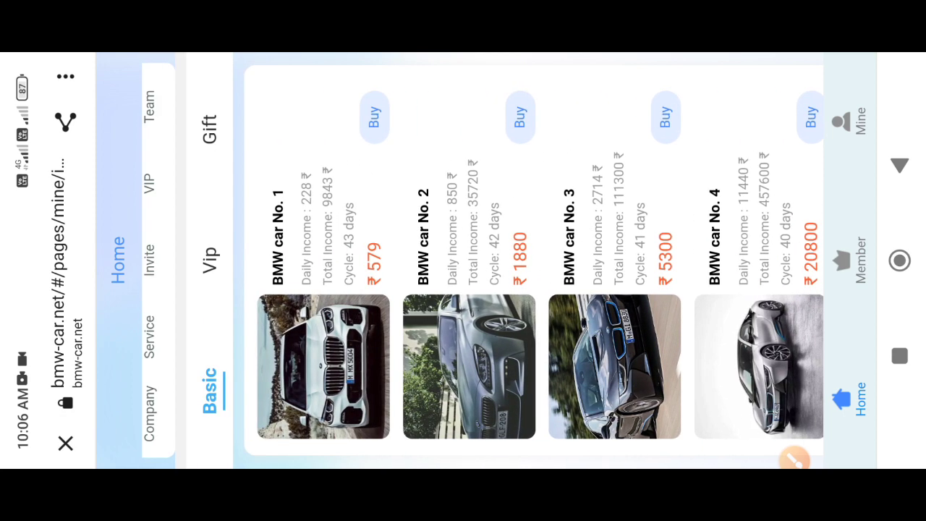
Box the BMW car product cards, then clear the box
left_click(795, 459)
left_click(812, 210)
left_click_drag(278, 353, 825, 68)
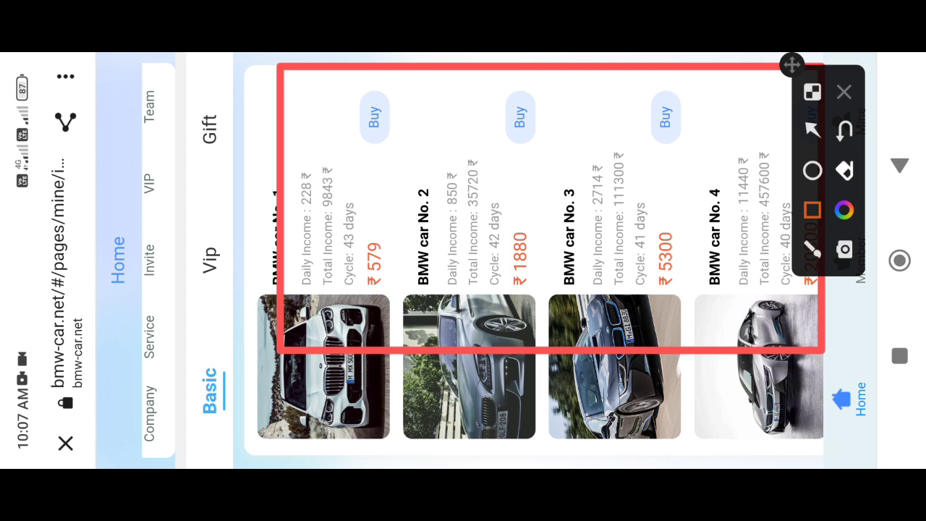
left_click(845, 92)
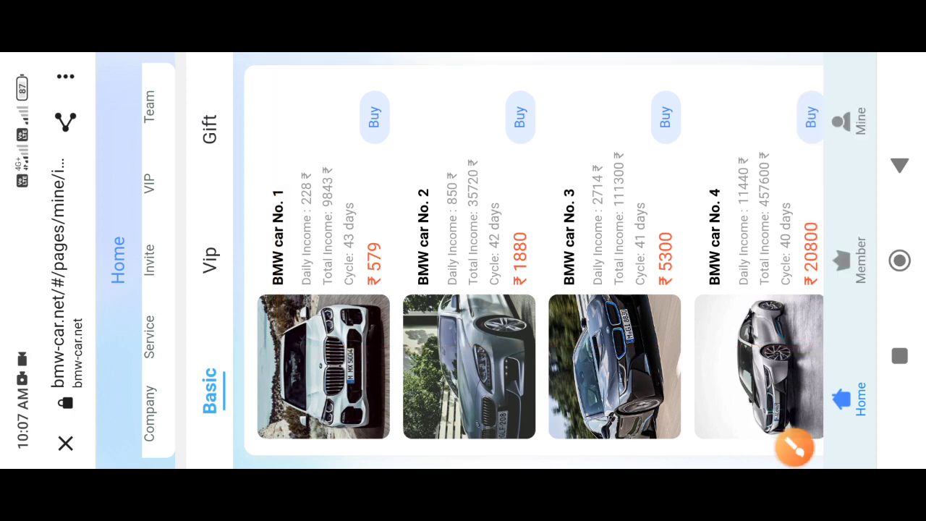
Box the Basic, Vip and Gift tabs and the row of car cards
left_click(795, 449)
left_click(812, 210)
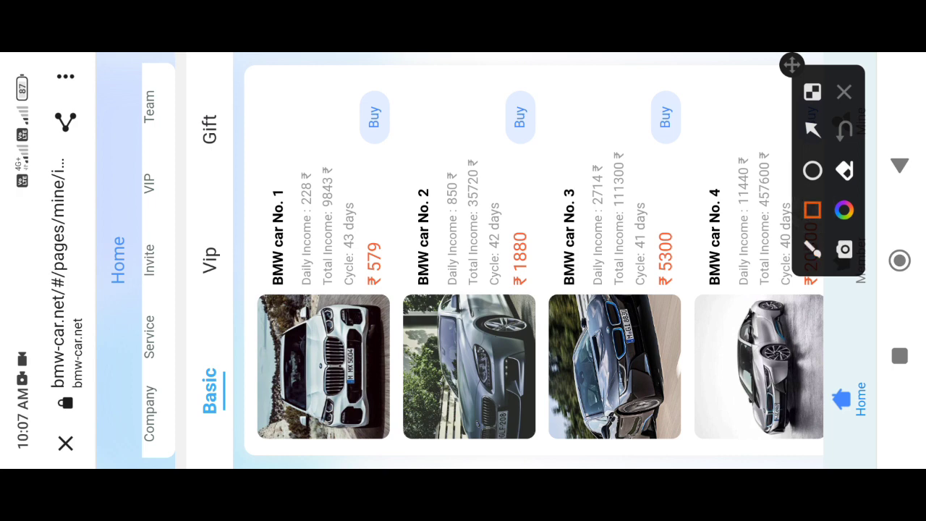
mouse_move(189, 362)
left_mouse_down()
mouse_move(197, 431)
mouse_move(242, 327)
mouse_move(796, 81)
left_mouse_up()
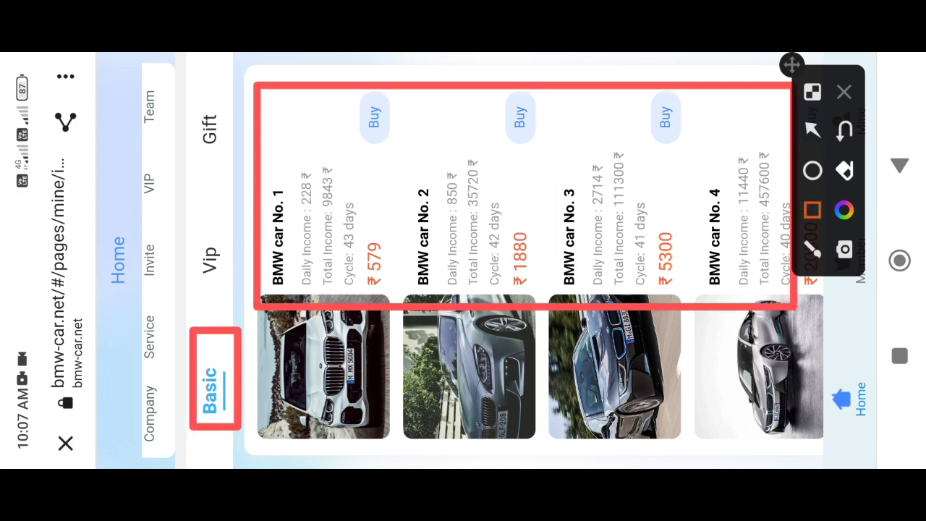
left_click_drag(186, 308, 252, 197)
left_click_drag(186, 173, 252, 68)
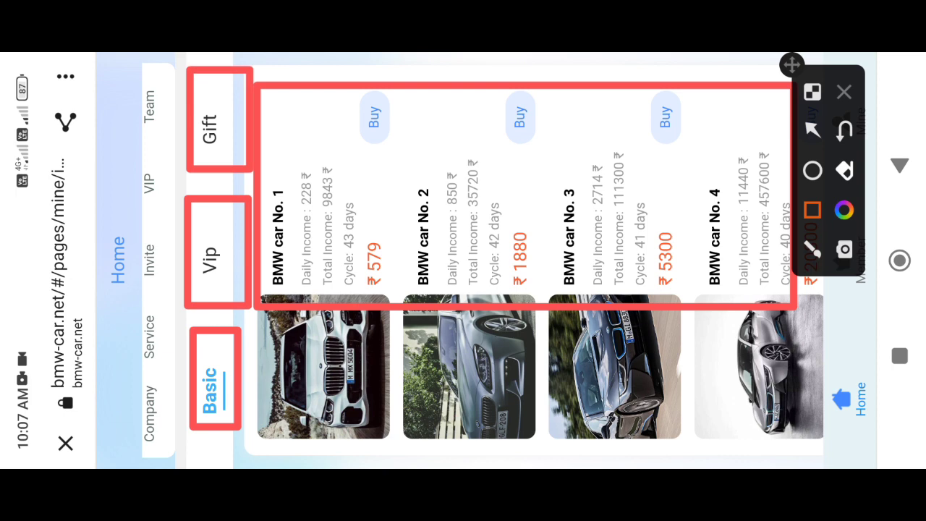
left_click_drag(178, 446, 245, 333)
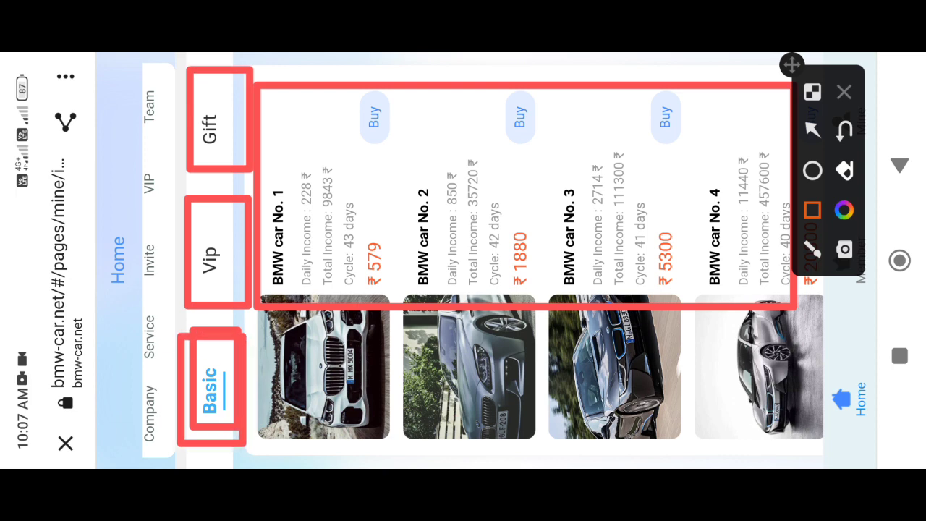
mouse_move(288, 422)
left_mouse_down()
mouse_move(380, 122)
mouse_move(829, 75)
left_mouse_up()
left_click(844, 170)
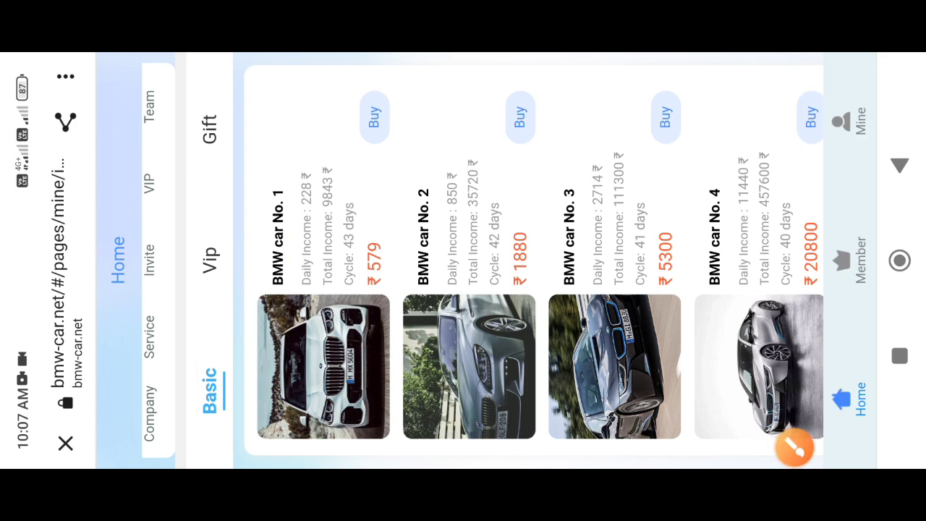
left_click(812, 210)
mouse_move(187, 312)
left_mouse_down()
mouse_move(244, 181)
mouse_move(209, 93)
mouse_move(242, 72)
left_mouse_up()
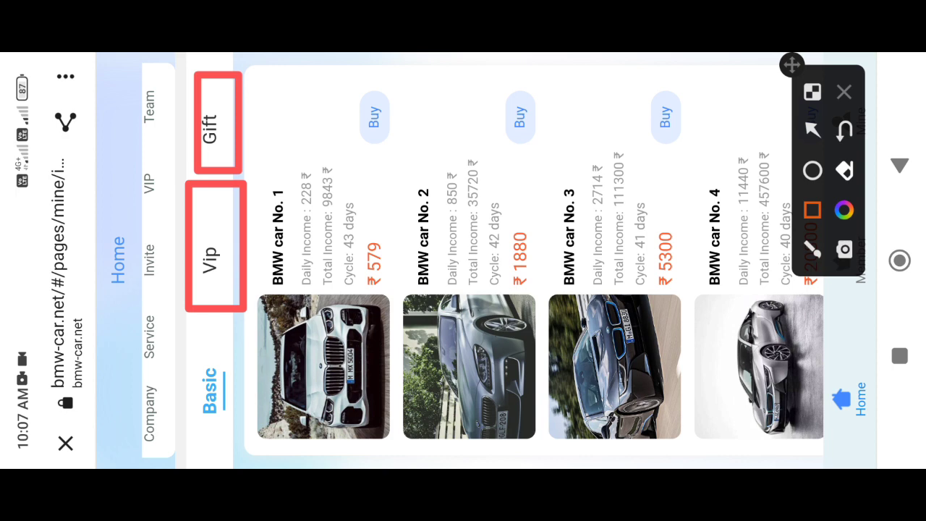
left_click(844, 92)
Re-box the Basic and Gift tabs and car No. 1's details, then clear all markings
left_click(794, 445)
left_click(812, 210)
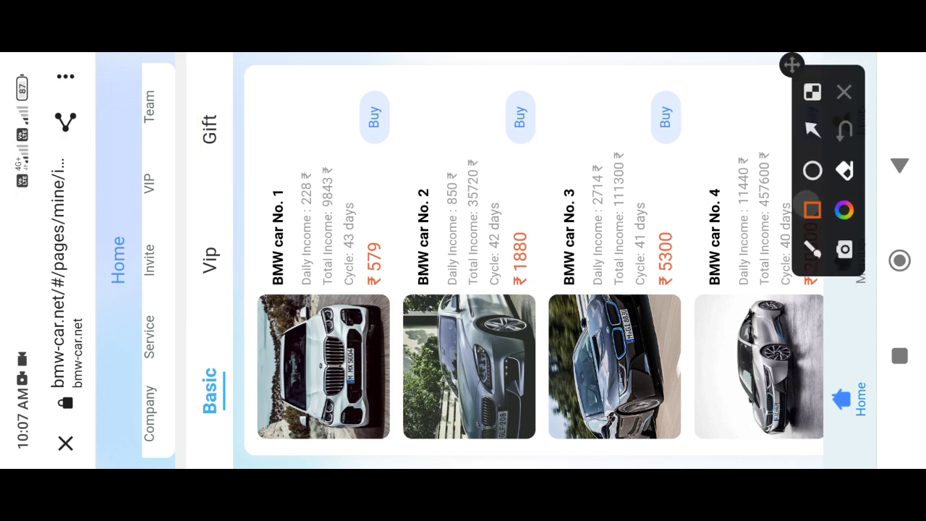
mouse_move(194, 430)
left_mouse_down()
mouse_move(245, 334)
mouse_move(251, 346)
left_mouse_up()
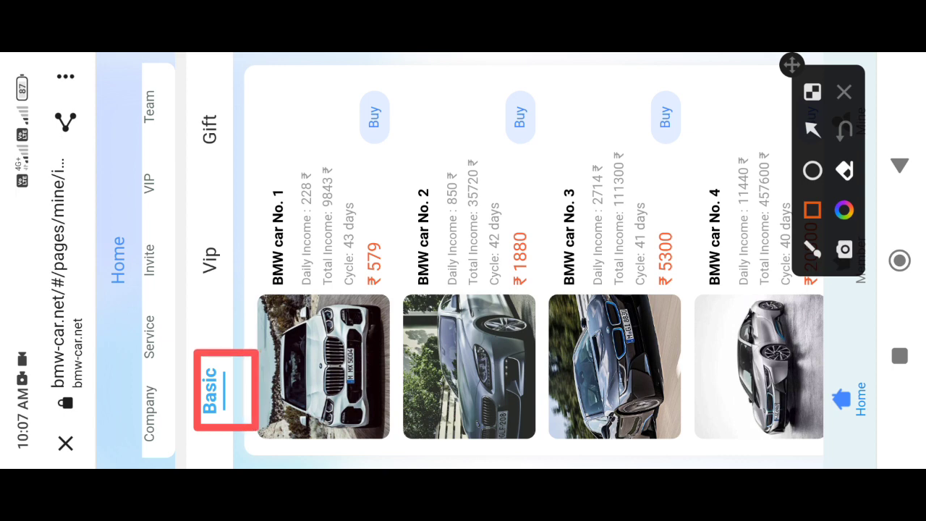
left_click_drag(182, 456, 274, 328)
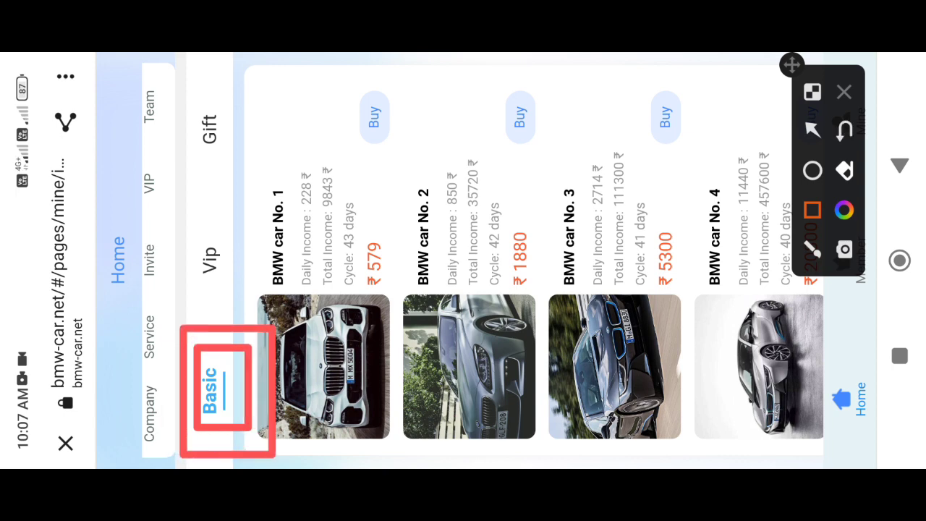
mouse_move(276, 372)
left_mouse_down()
mouse_move(395, 89)
mouse_move(860, 70)
left_mouse_up()
left_click_drag(184, 313, 255, 203)
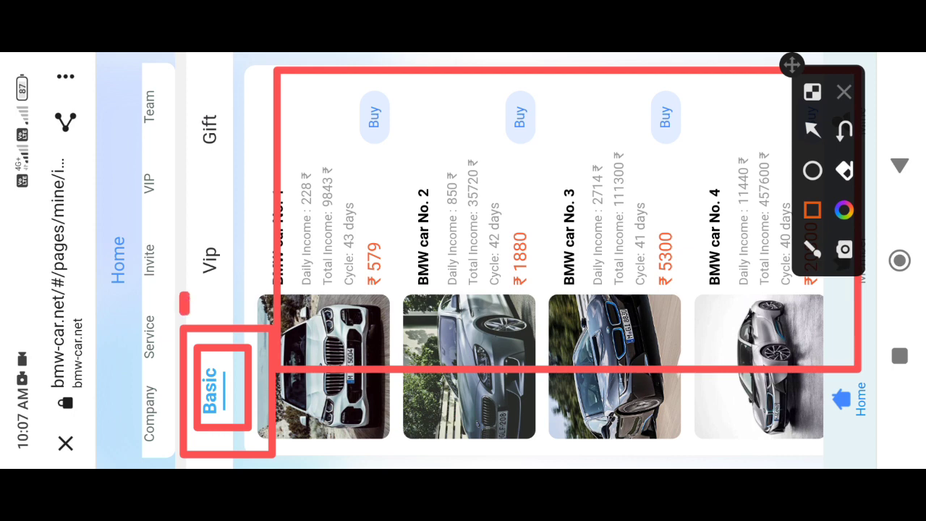
left_click_drag(186, 175, 237, 64)
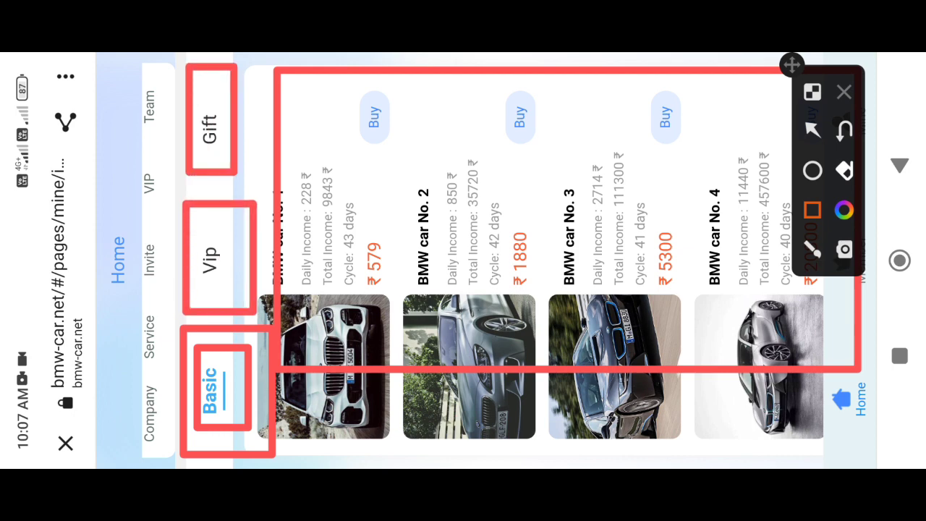
mouse_move(200, 438)
left_mouse_down()
mouse_move(252, 349)
mouse_move(854, 74)
left_mouse_up()
left_click(845, 92)
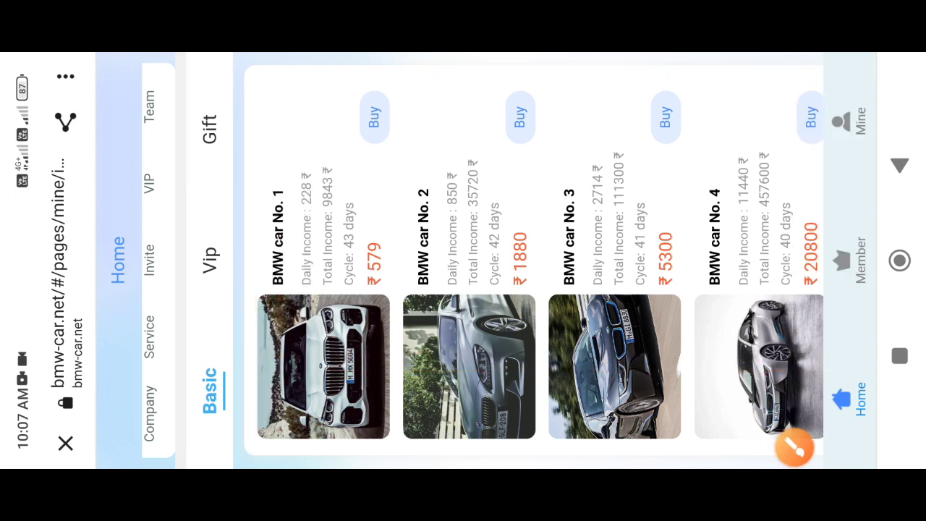
scroll(506, 261, "down", 5)
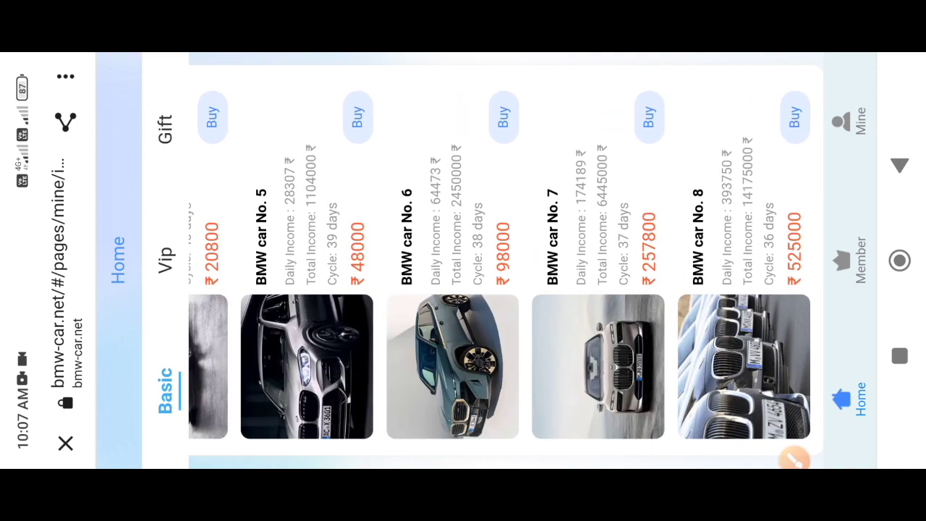
scroll(464, 260, "up", 8)
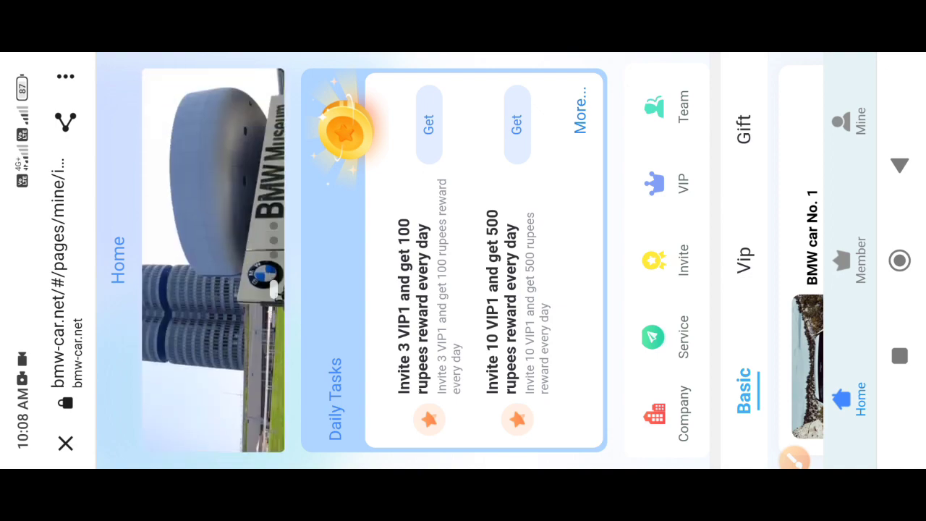
scroll(463, 260, "down", 10)
scroll(463, 261, "up", 15)
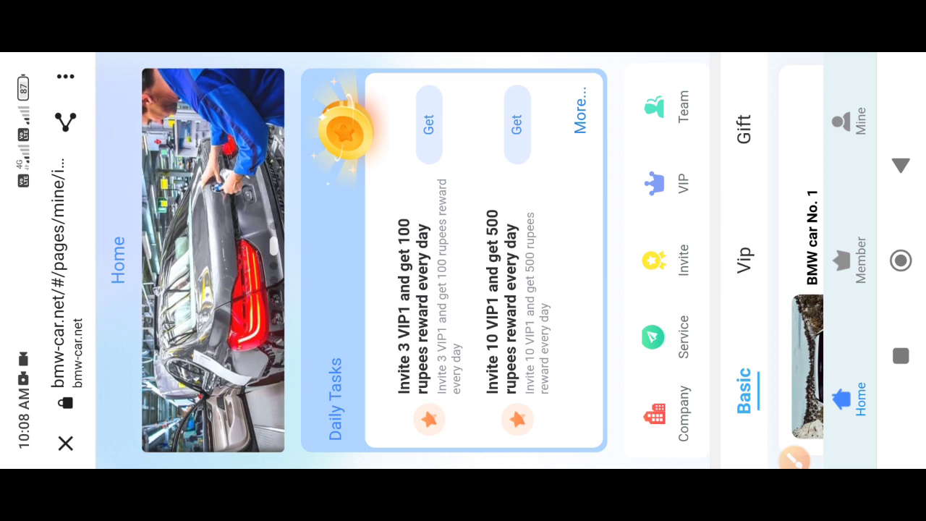
scroll(463, 260, "down", 8)
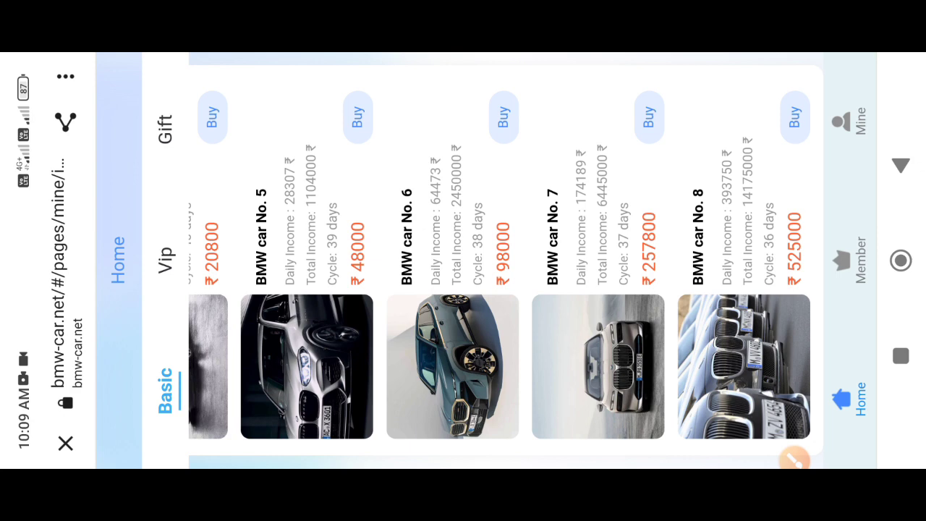
scroll(506, 260, "up", 10)
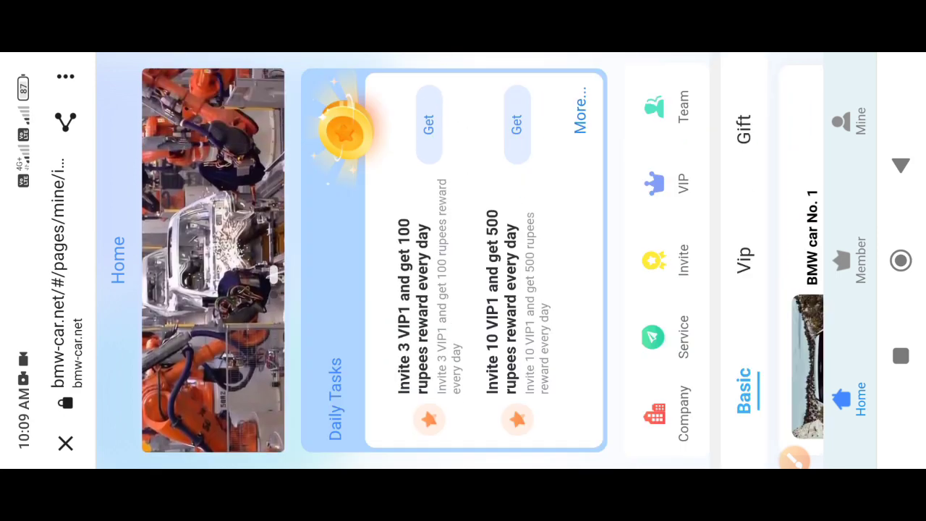